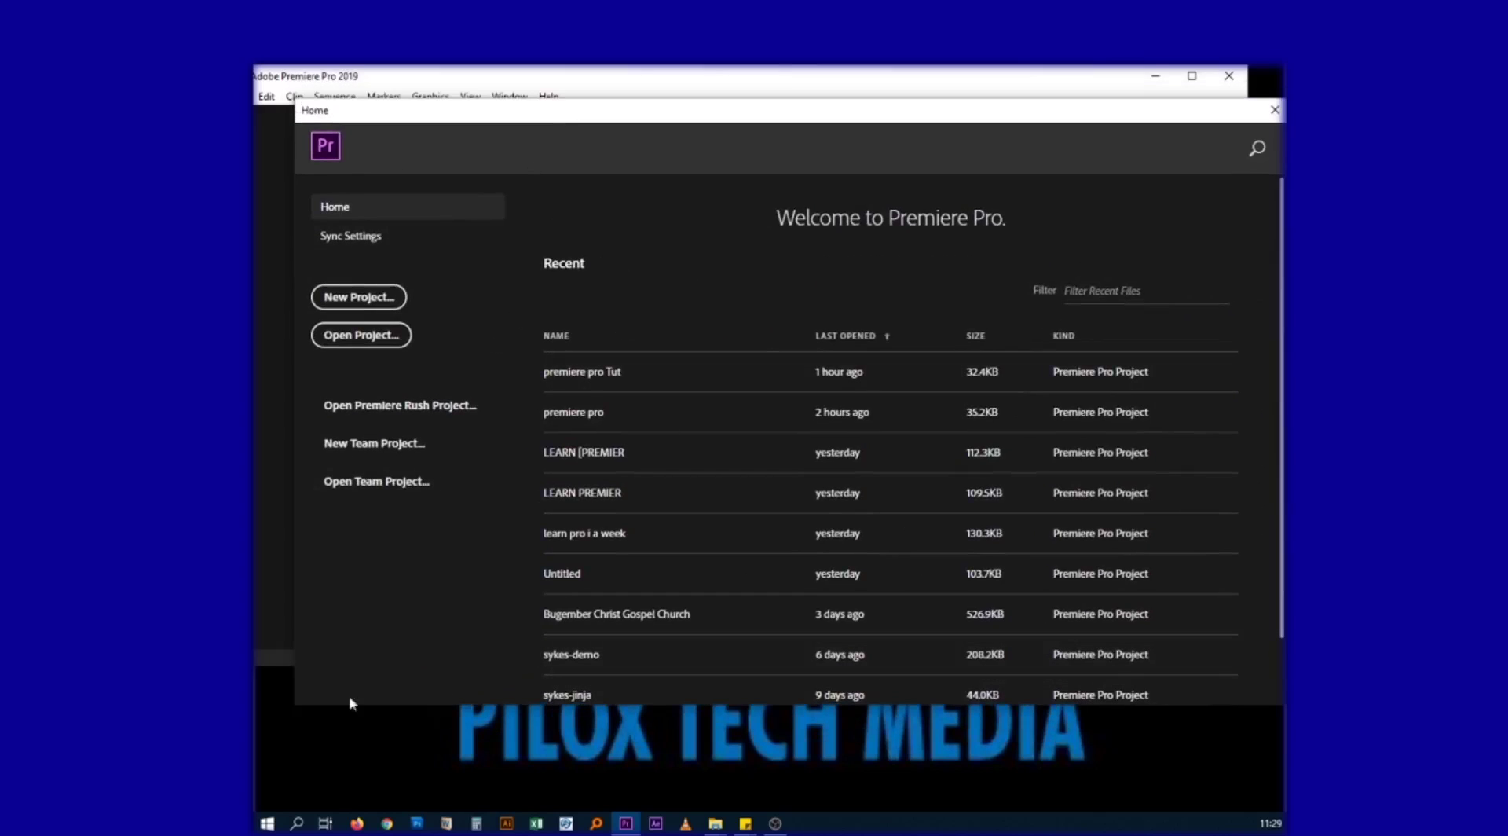
- Dismiss the Start menu, then move and maximize the Premiere Pro window
left_click(268, 823)
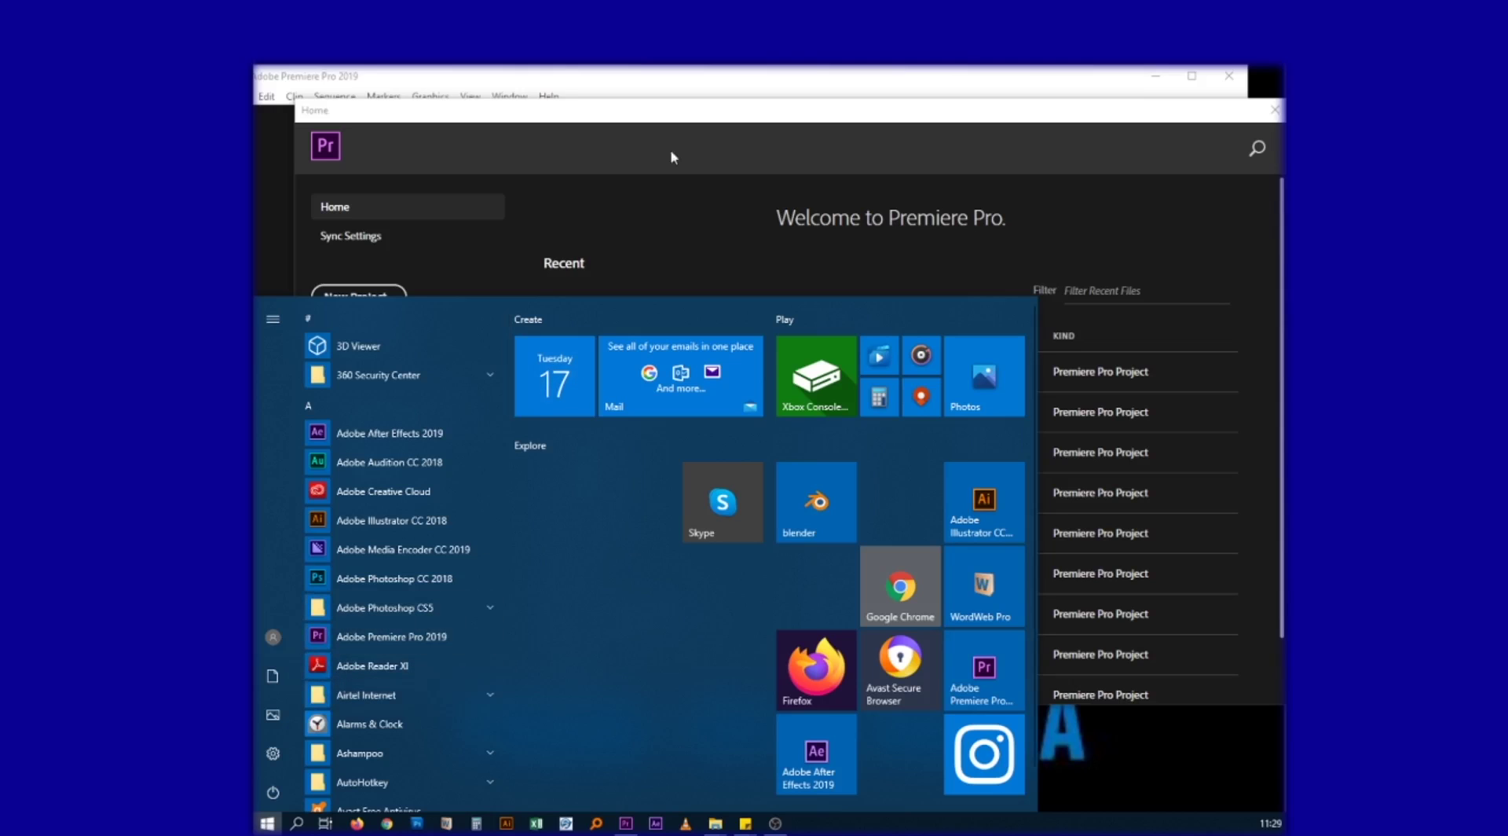
left_click(647, 145)
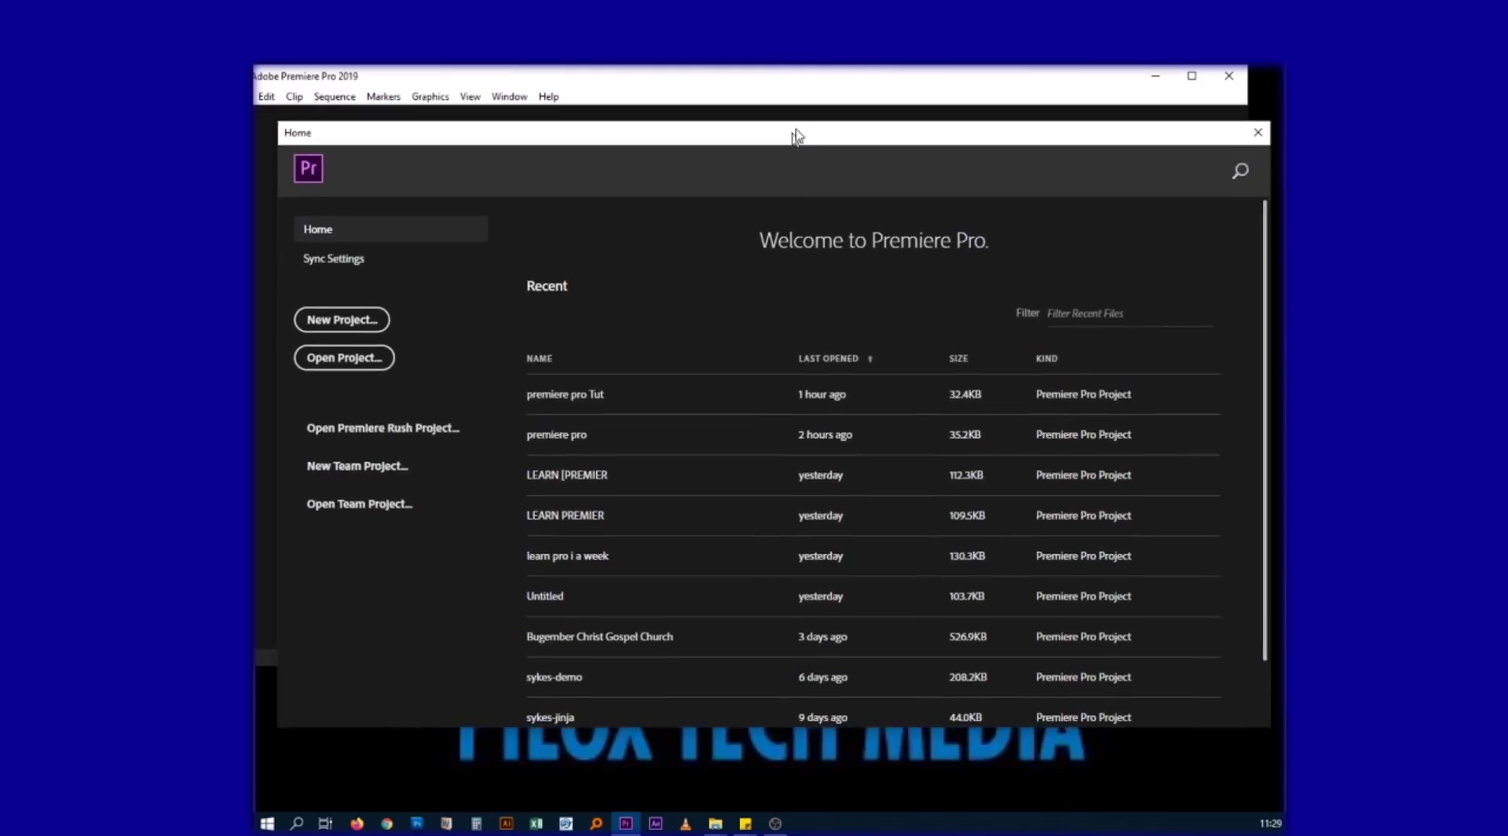
left_click_drag(800, 116, 690, 155)
left_click(1204, 74)
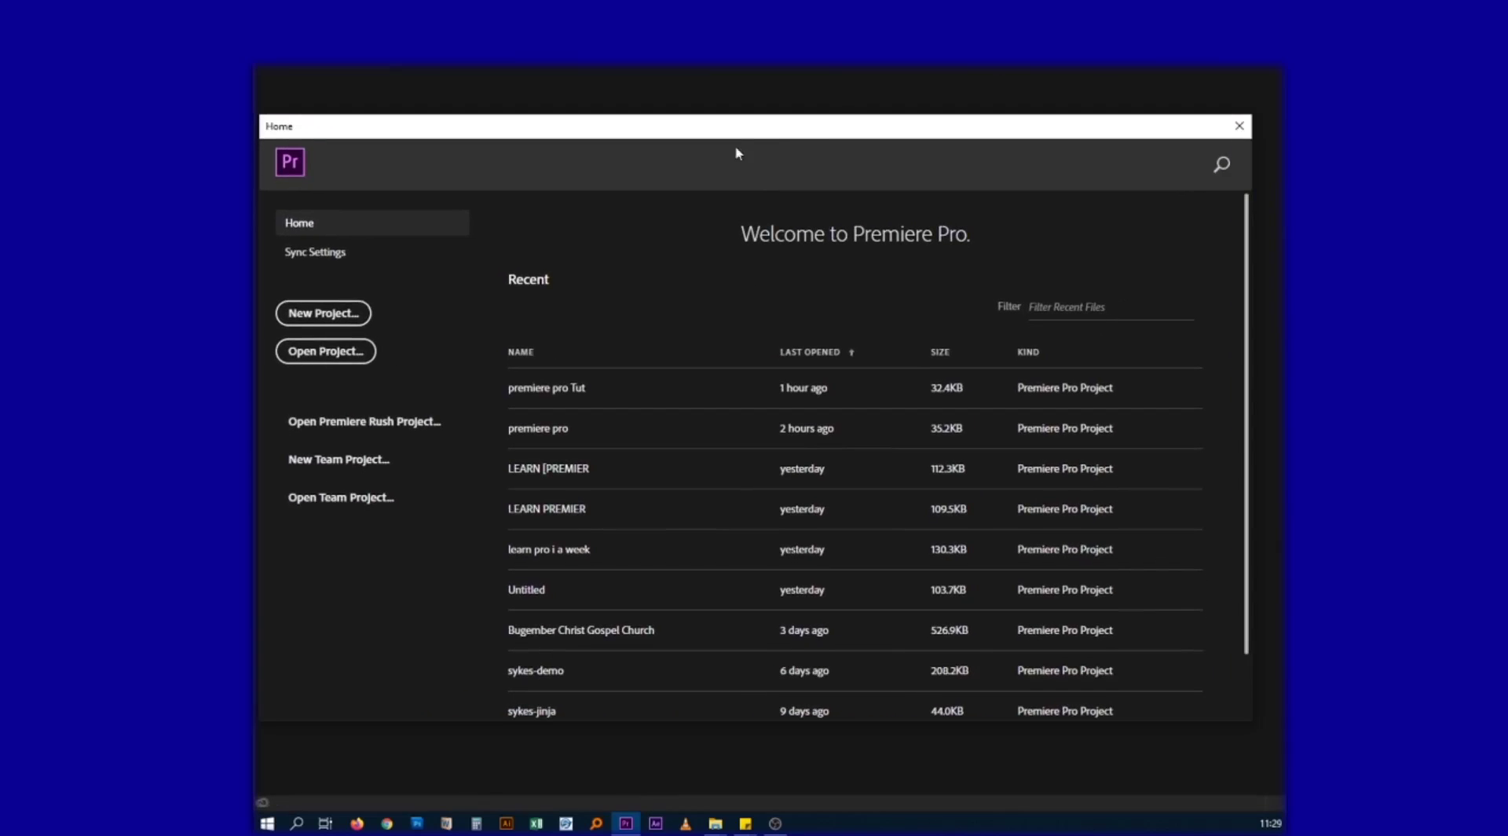
- Move and narrow the Home welcome window, then start a new project
left_click_drag(522, 140, 537, 117)
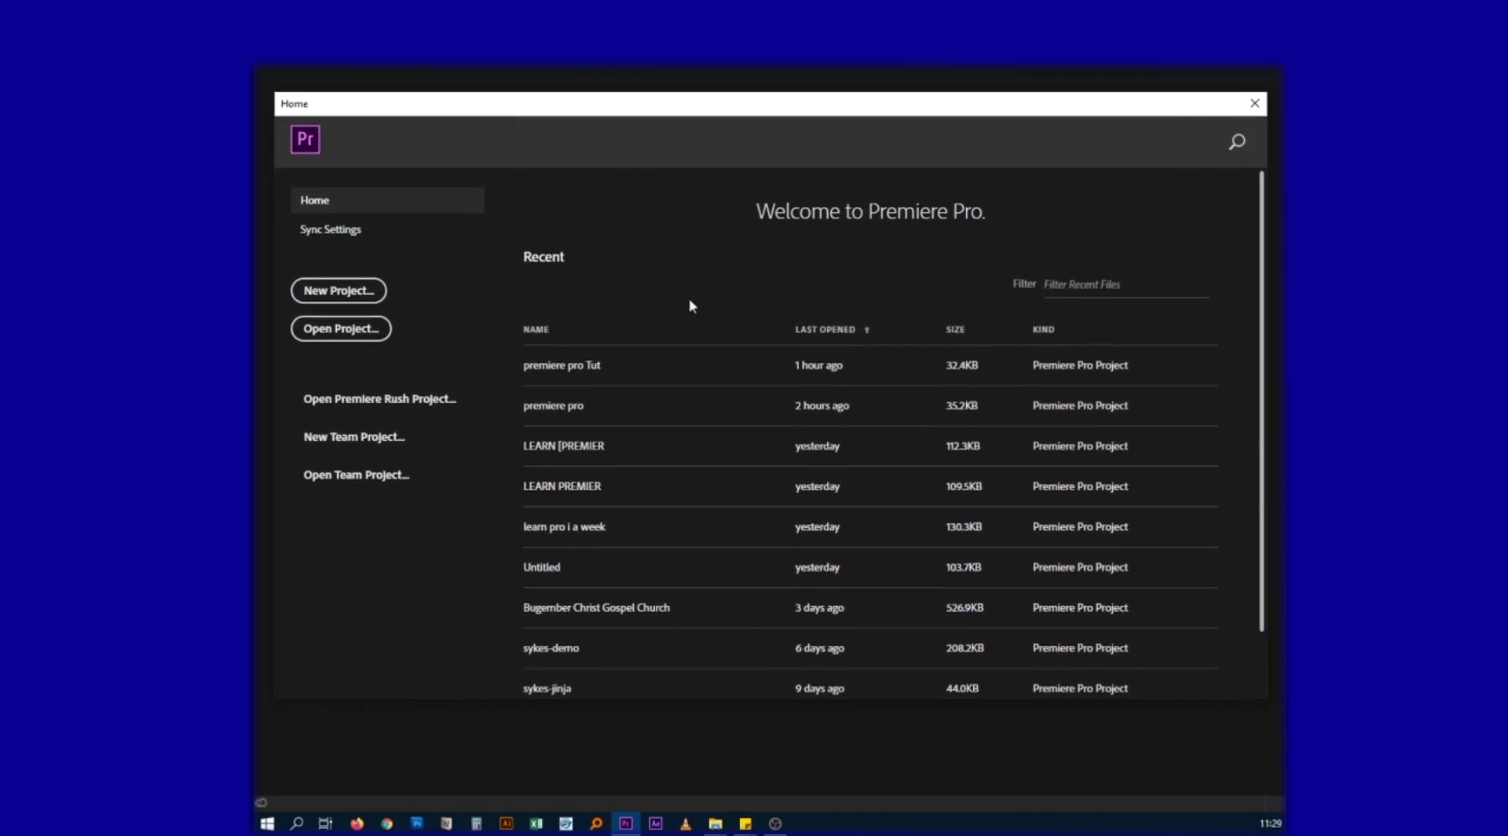
left_click_drag(1180, 112, 1077, 111)
left_click_drag(1164, 186, 1088, 186)
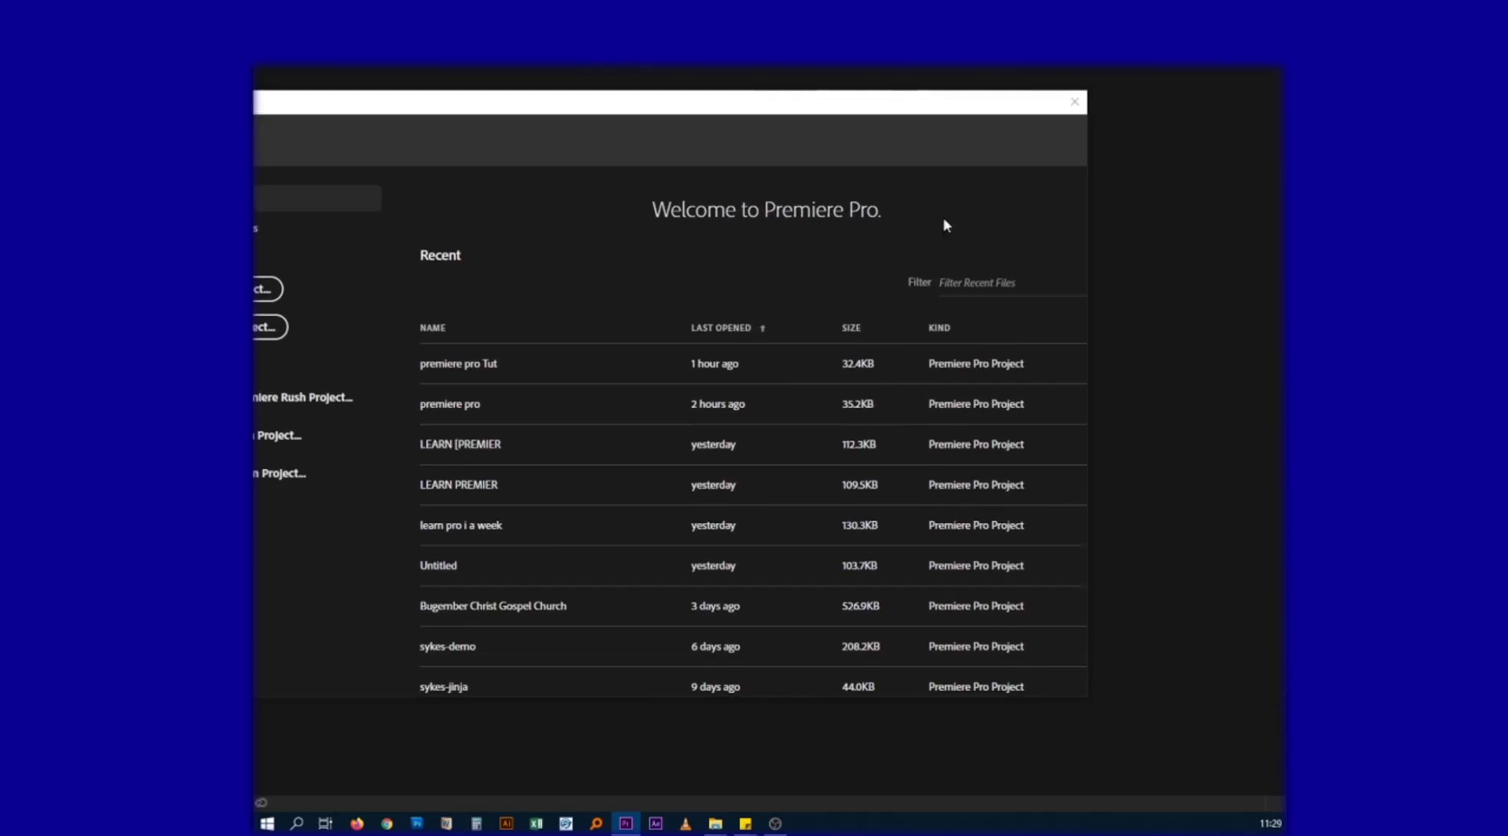
left_click_drag(610, 125, 831, 101)
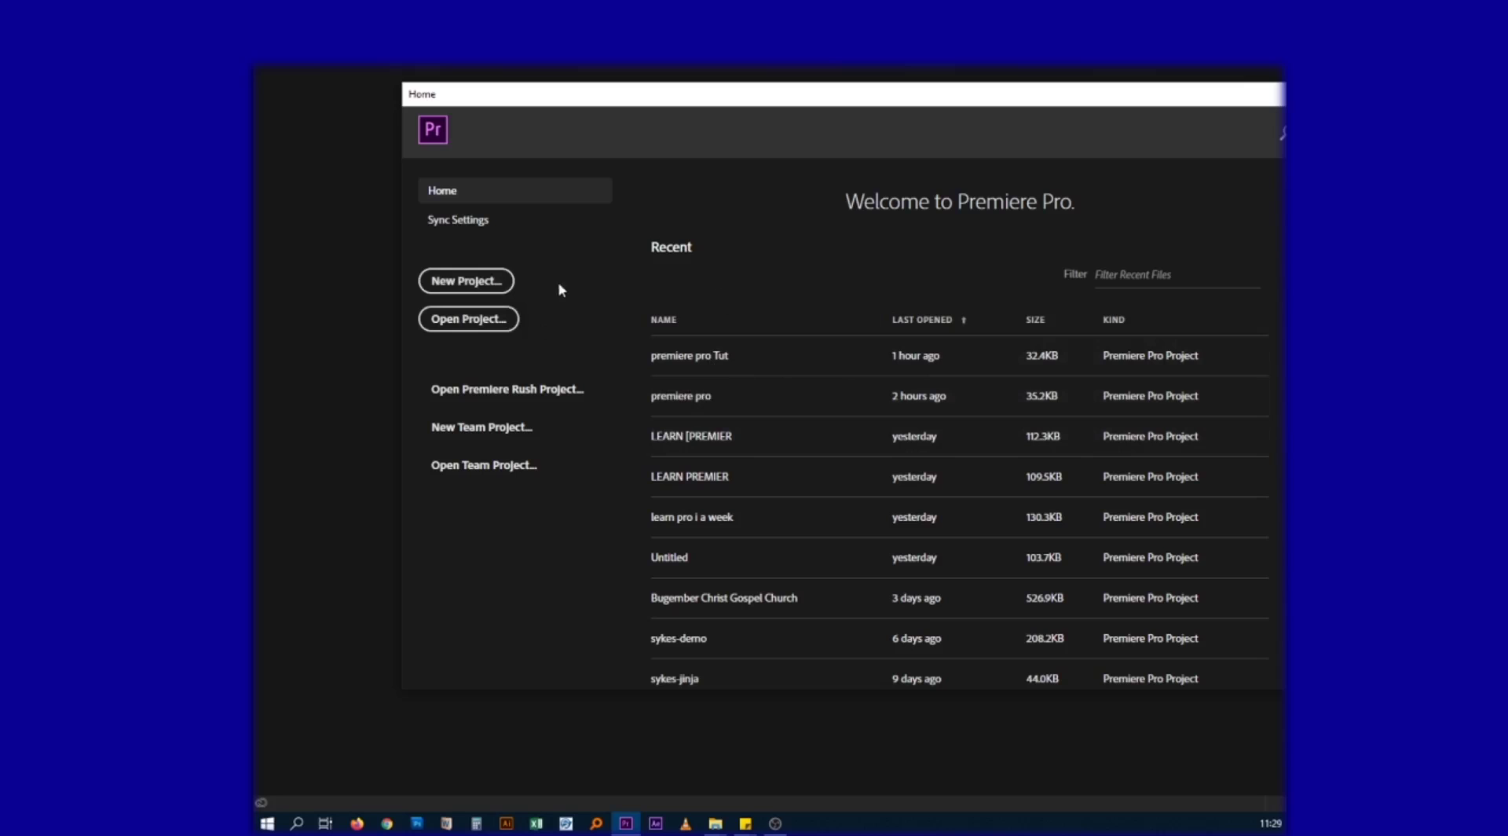
left_click(473, 287)
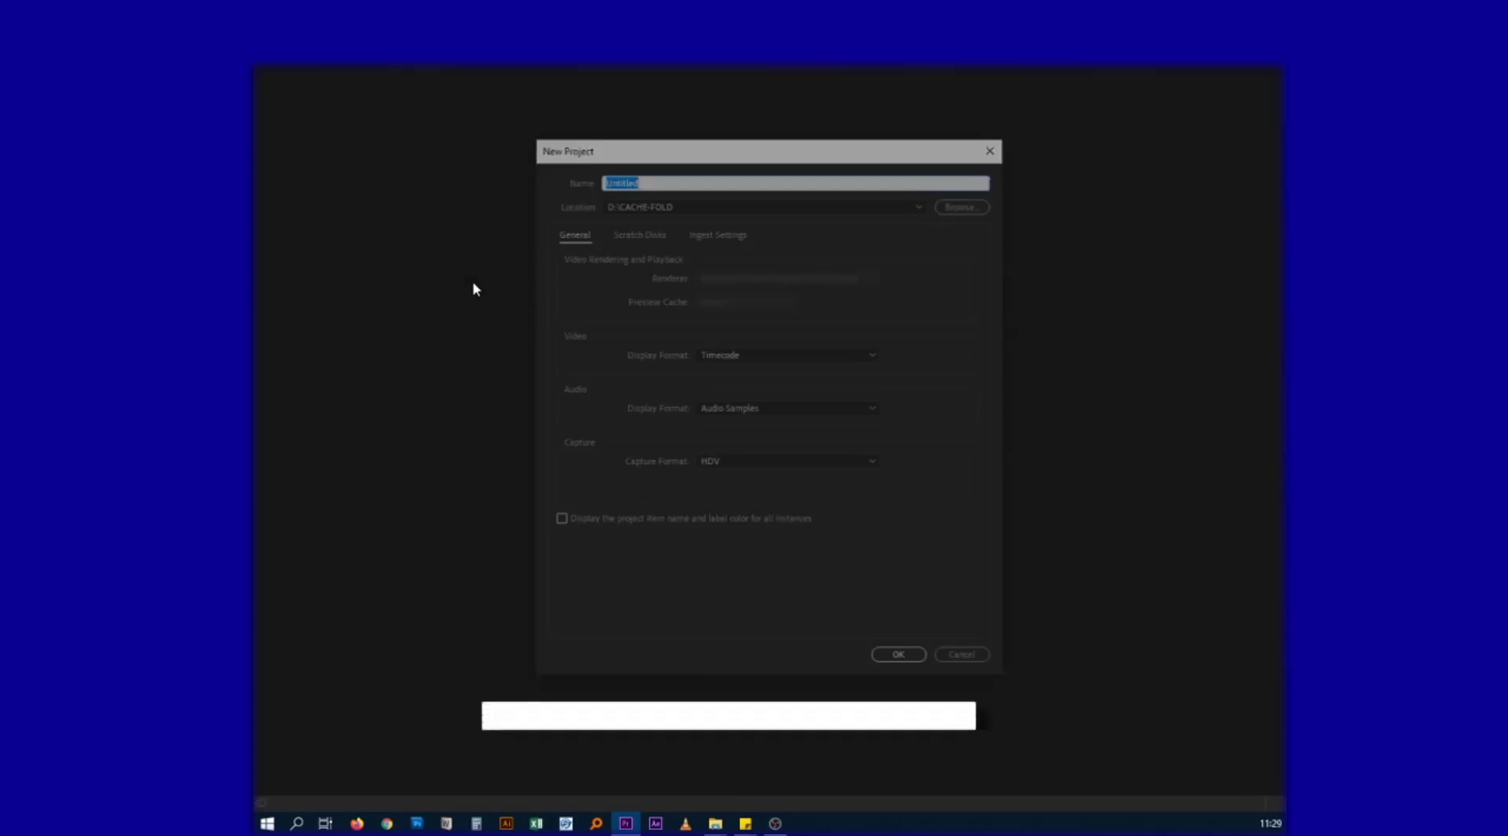
- Replace the Untitled project name with 'learn Premiere pro cc' and nudge the dialog
left_click(657, 177)
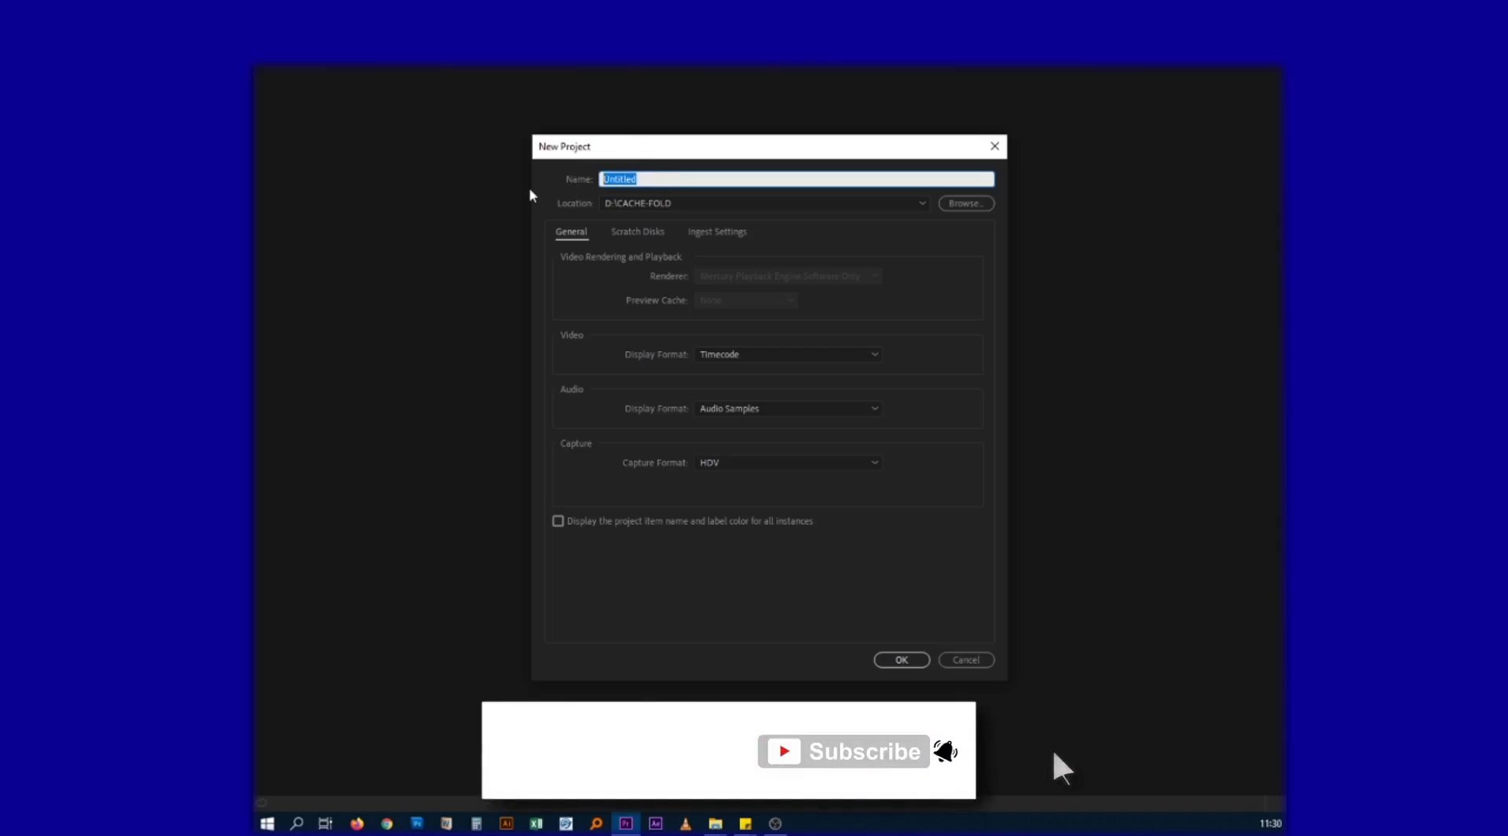
key("BackSpace")
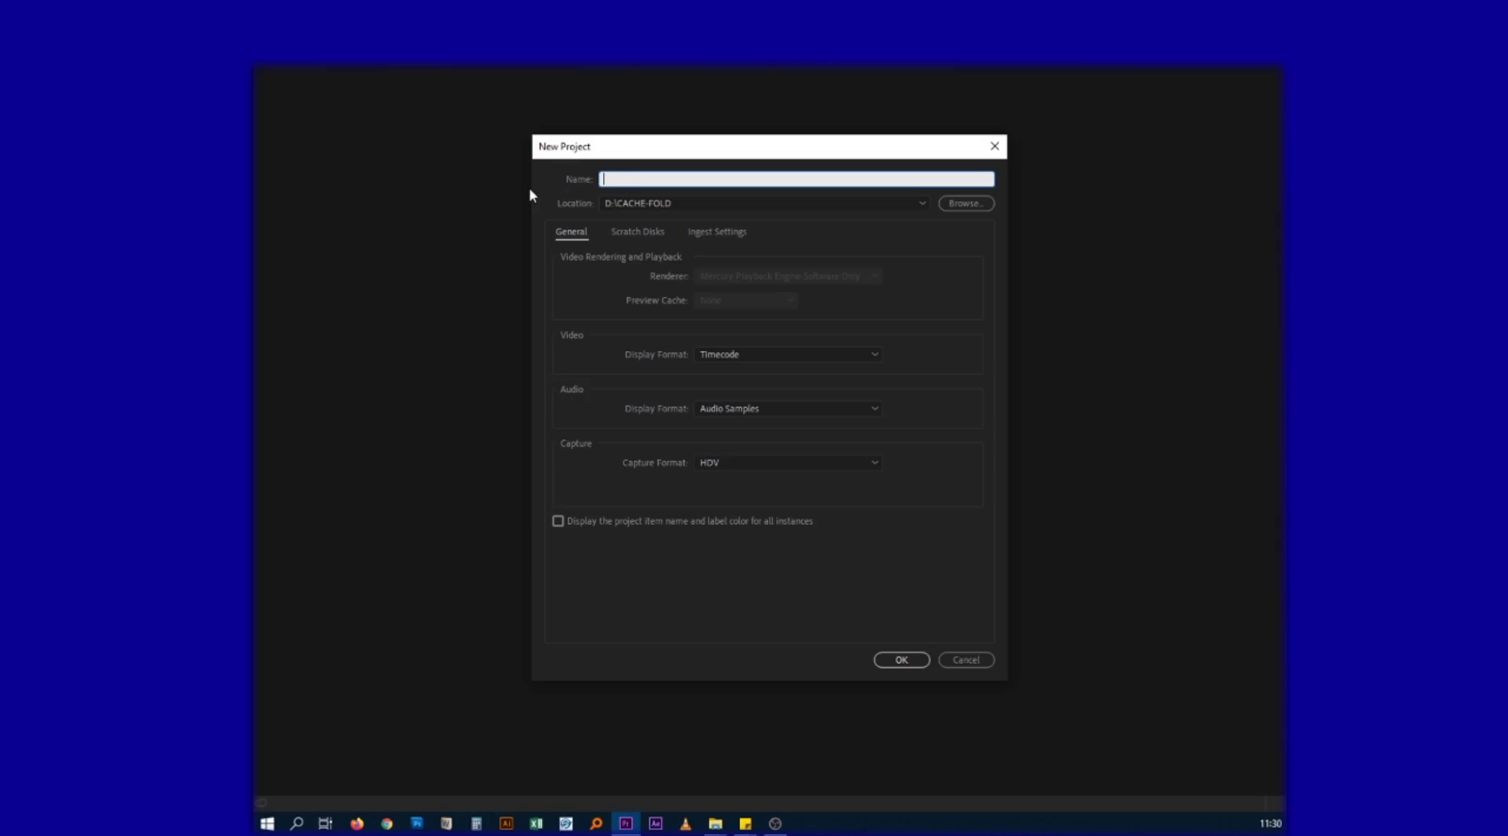
type("learn")
type(" Premiere ")
type("p[")
type("r")
key("BackSpace")
key("BackSpace")
mouse_move(659, 146)
left_mouse_down()
mouse_move(676, 140)
mouse_move(648, 115)
left_mouse_up()
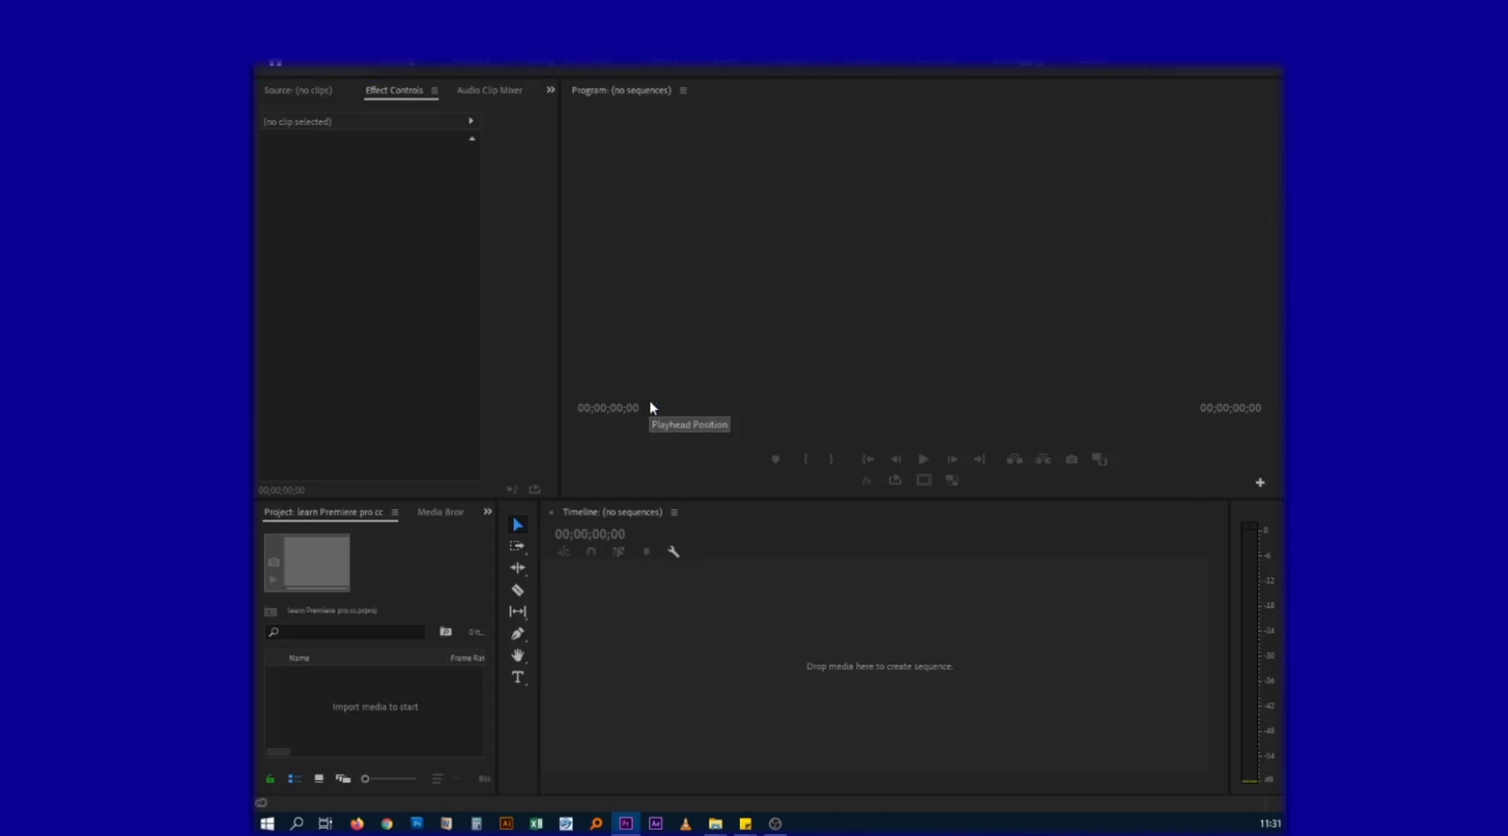
- Cycle focus through the Timeline, Project, Program Monitor and Effect Controls panels
left_click(716, 692)
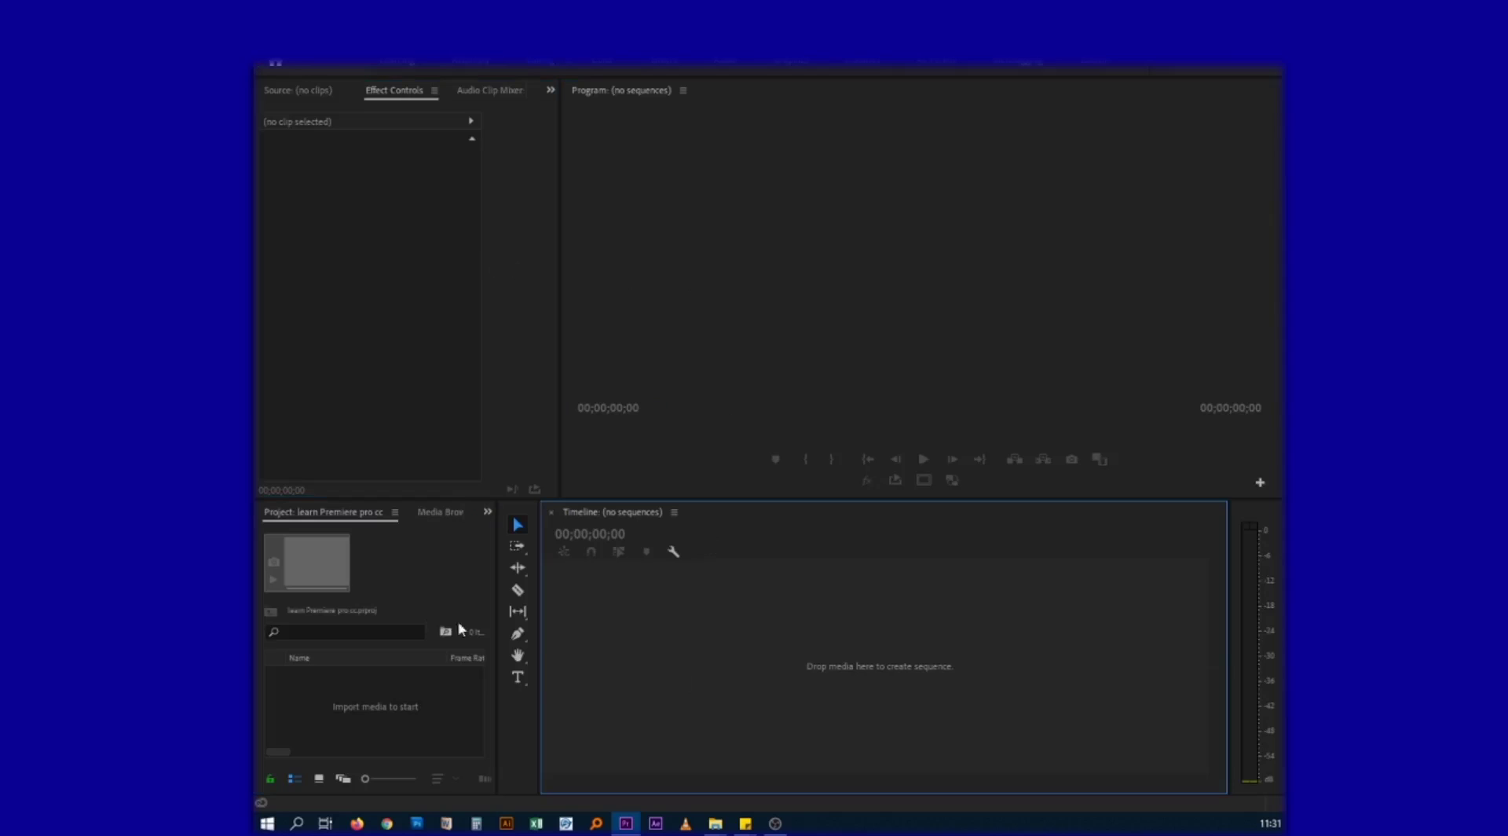
left_click(397, 601)
left_click(673, 345)
left_click(495, 278)
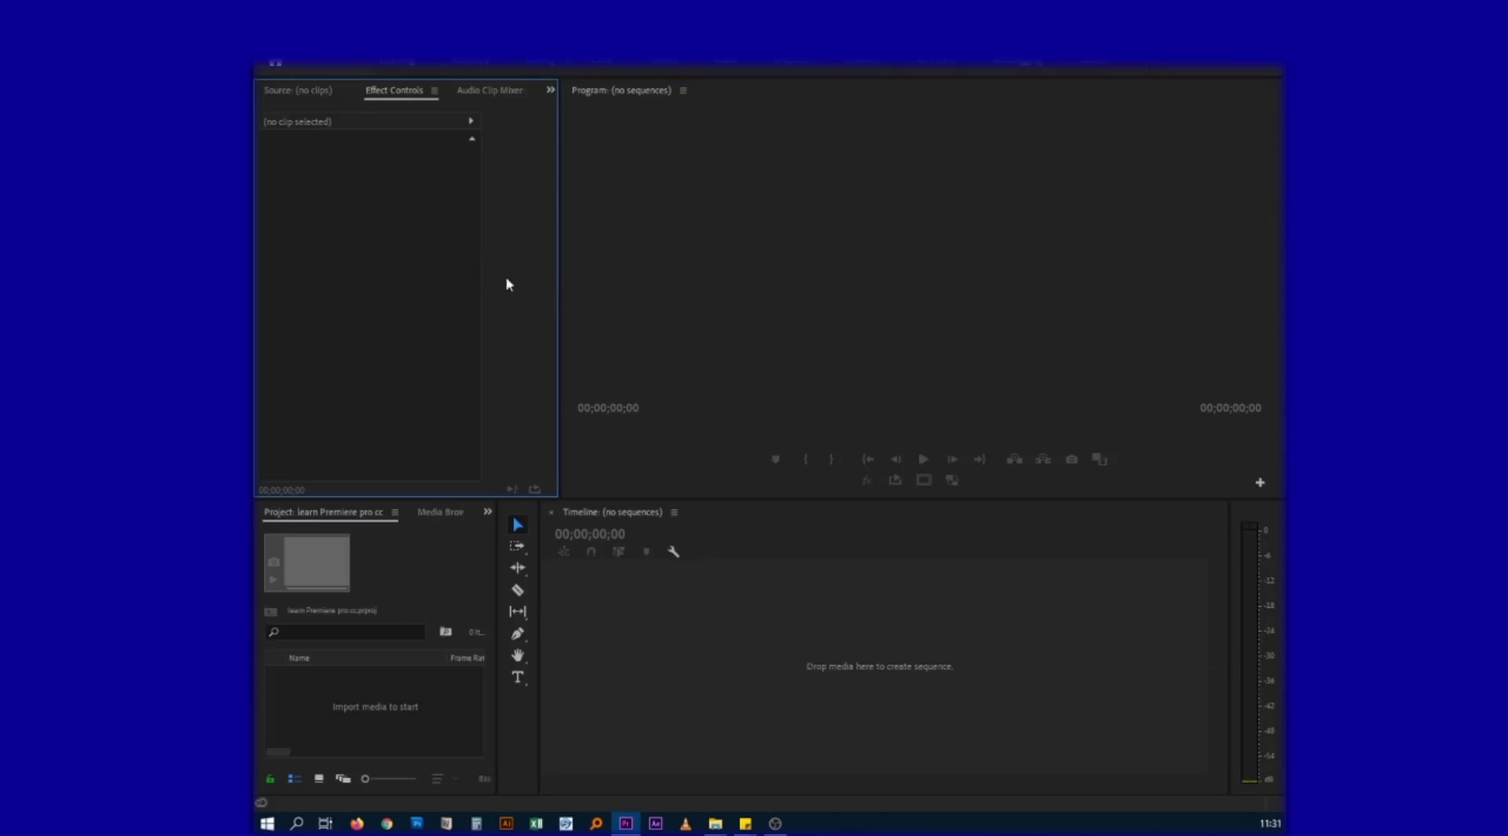
left_click(686, 266)
left_click(716, 646)
left_click(471, 586)
left_click(597, 598)
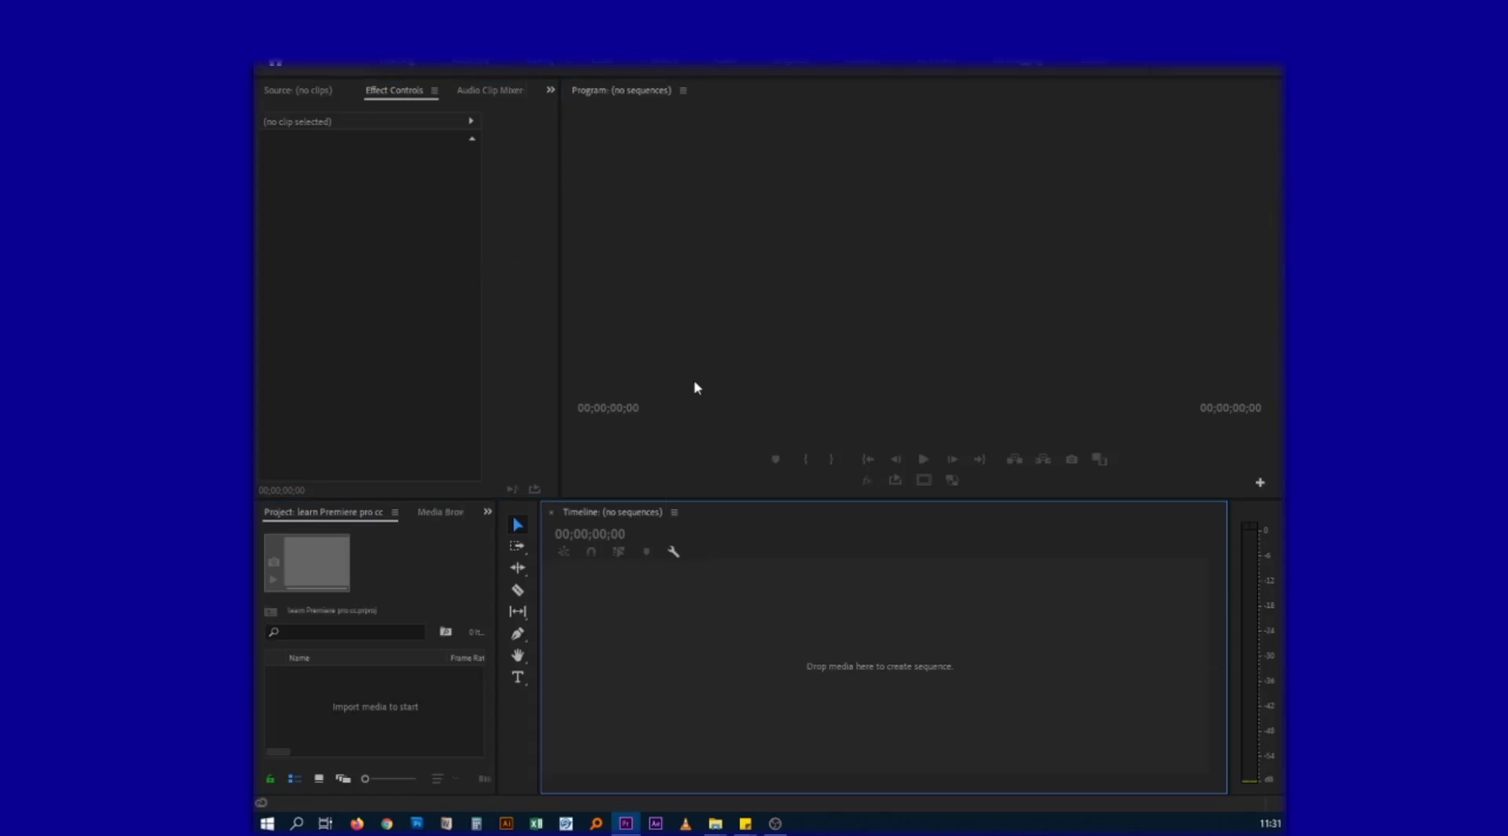
left_click(695, 387)
left_click(437, 297)
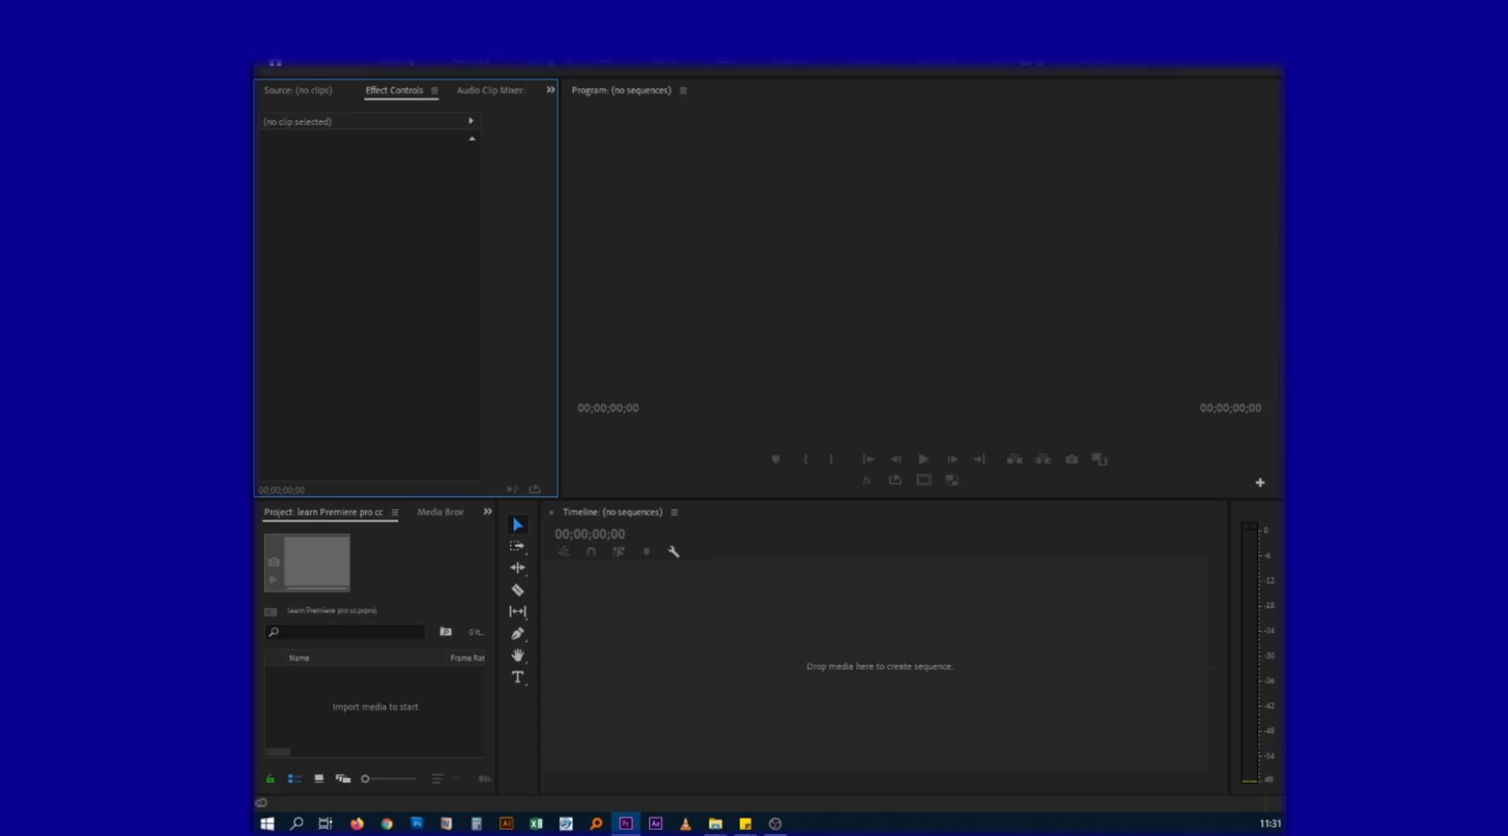
key("alt+c")
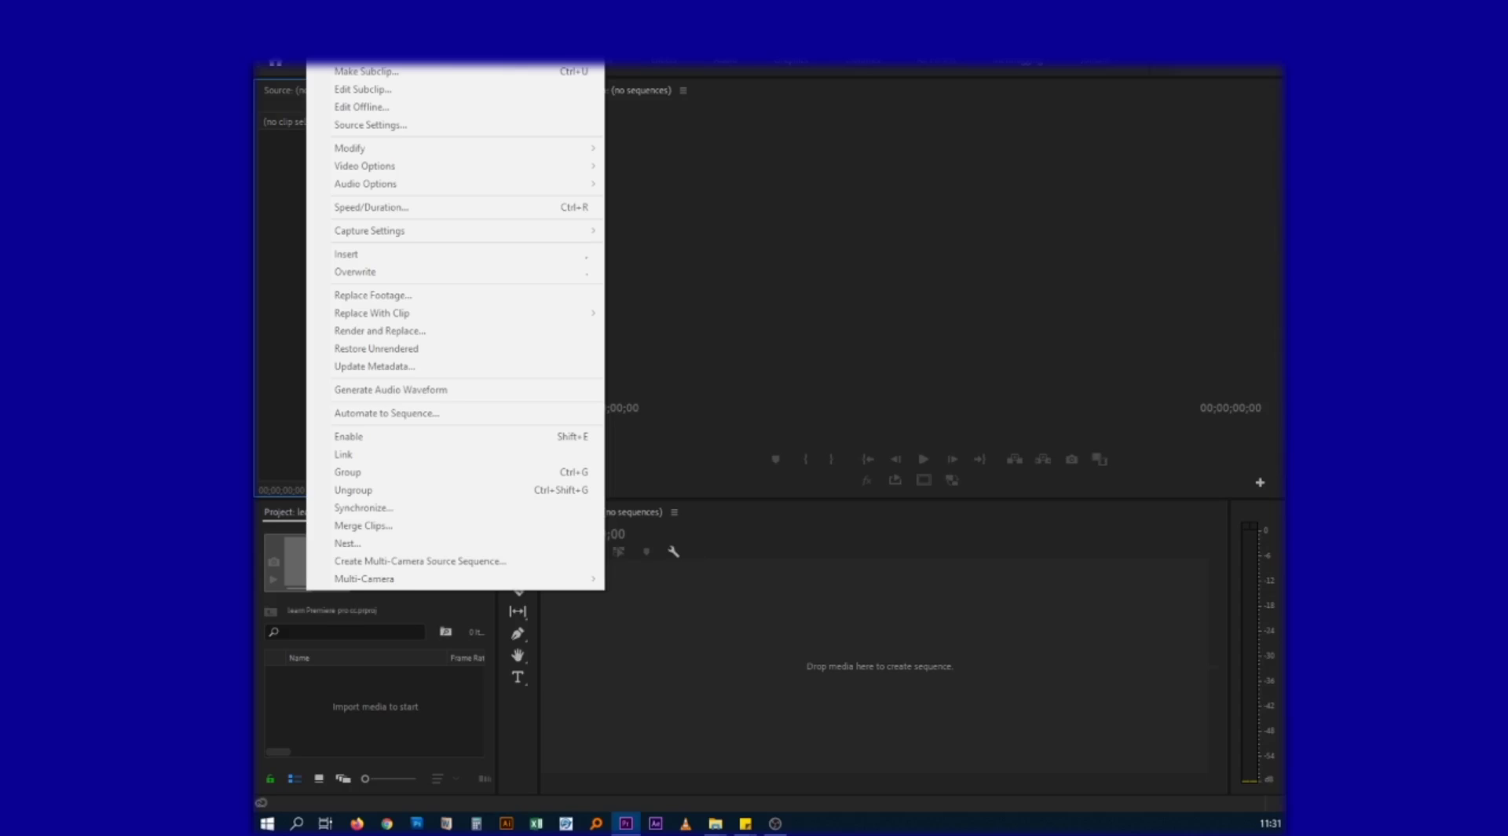
key("Right")
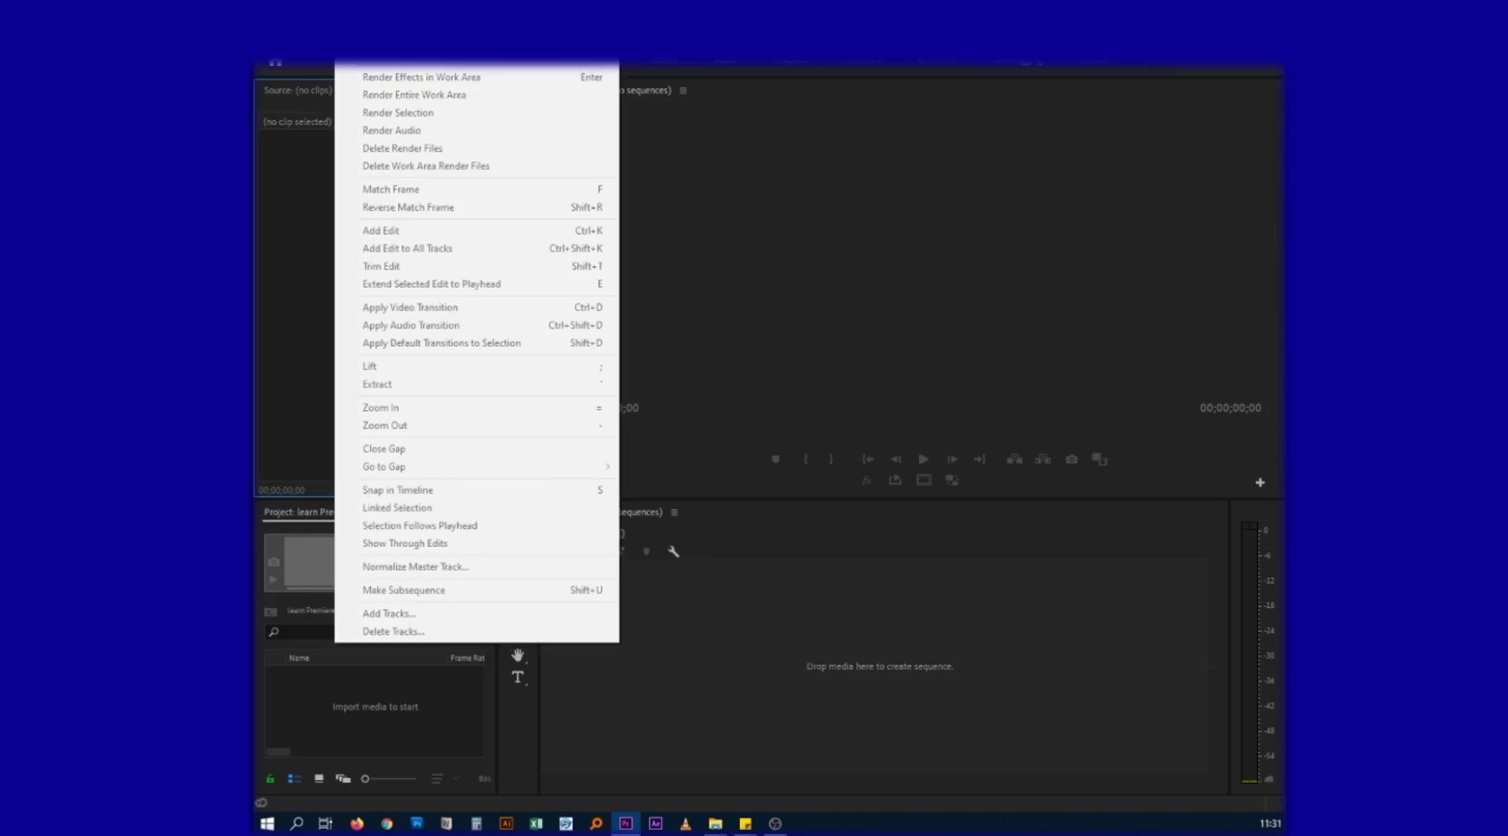
key("Right")
key("Right")
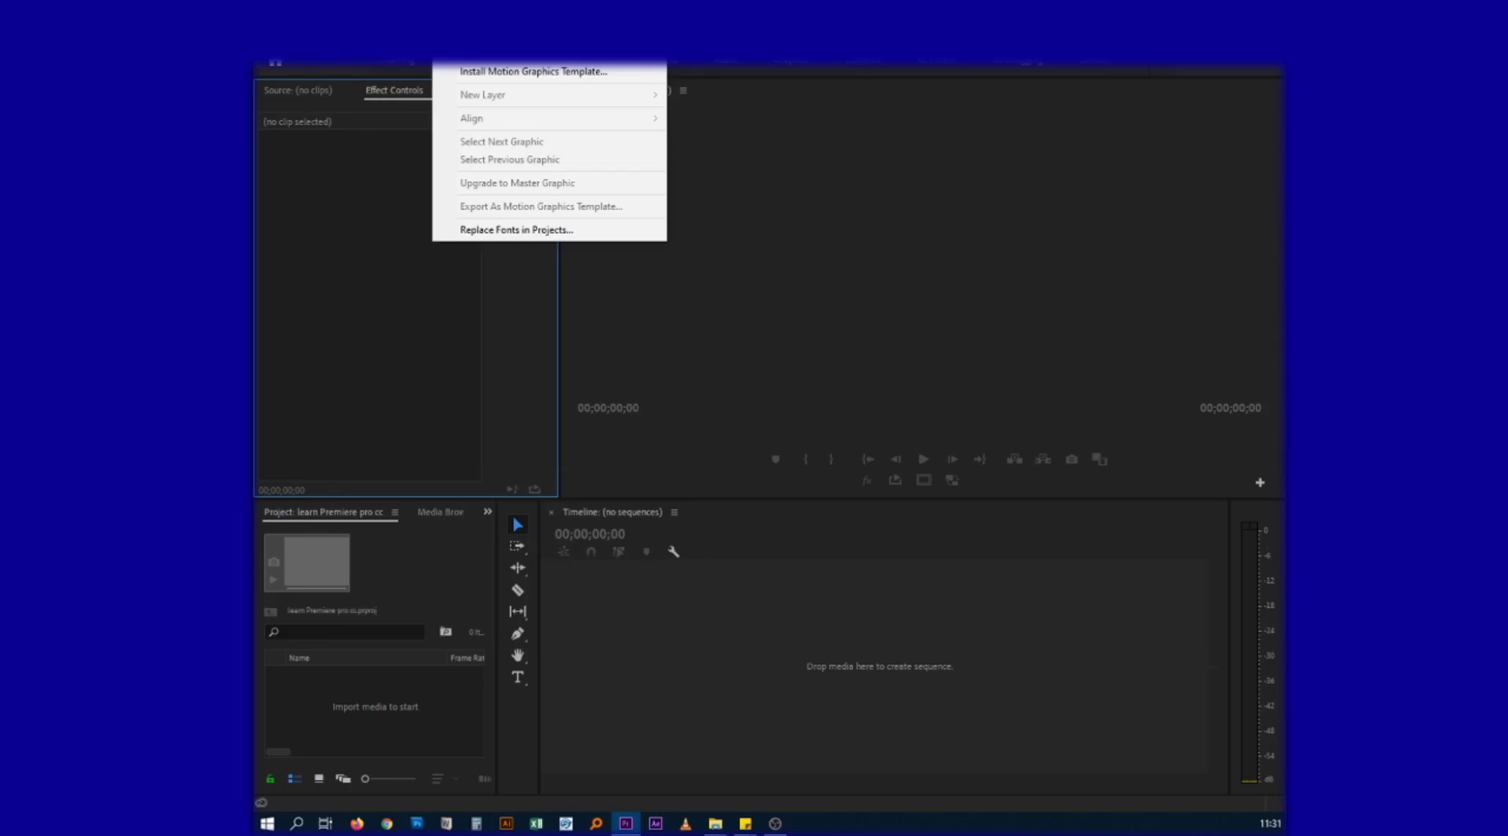
key("Left")
key("Left")
key("Left")
key("Left")
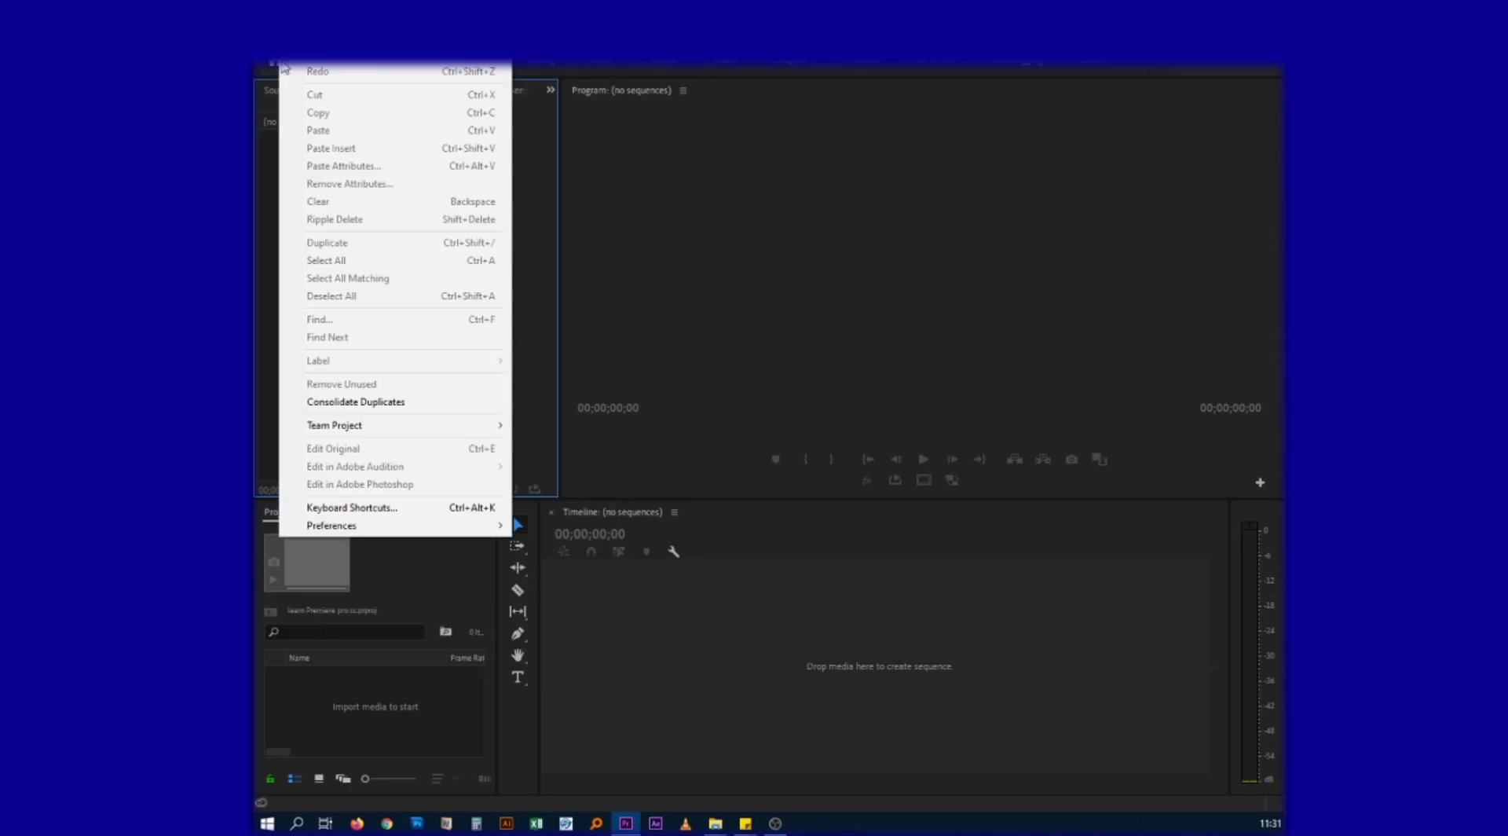
left_click(609, 192)
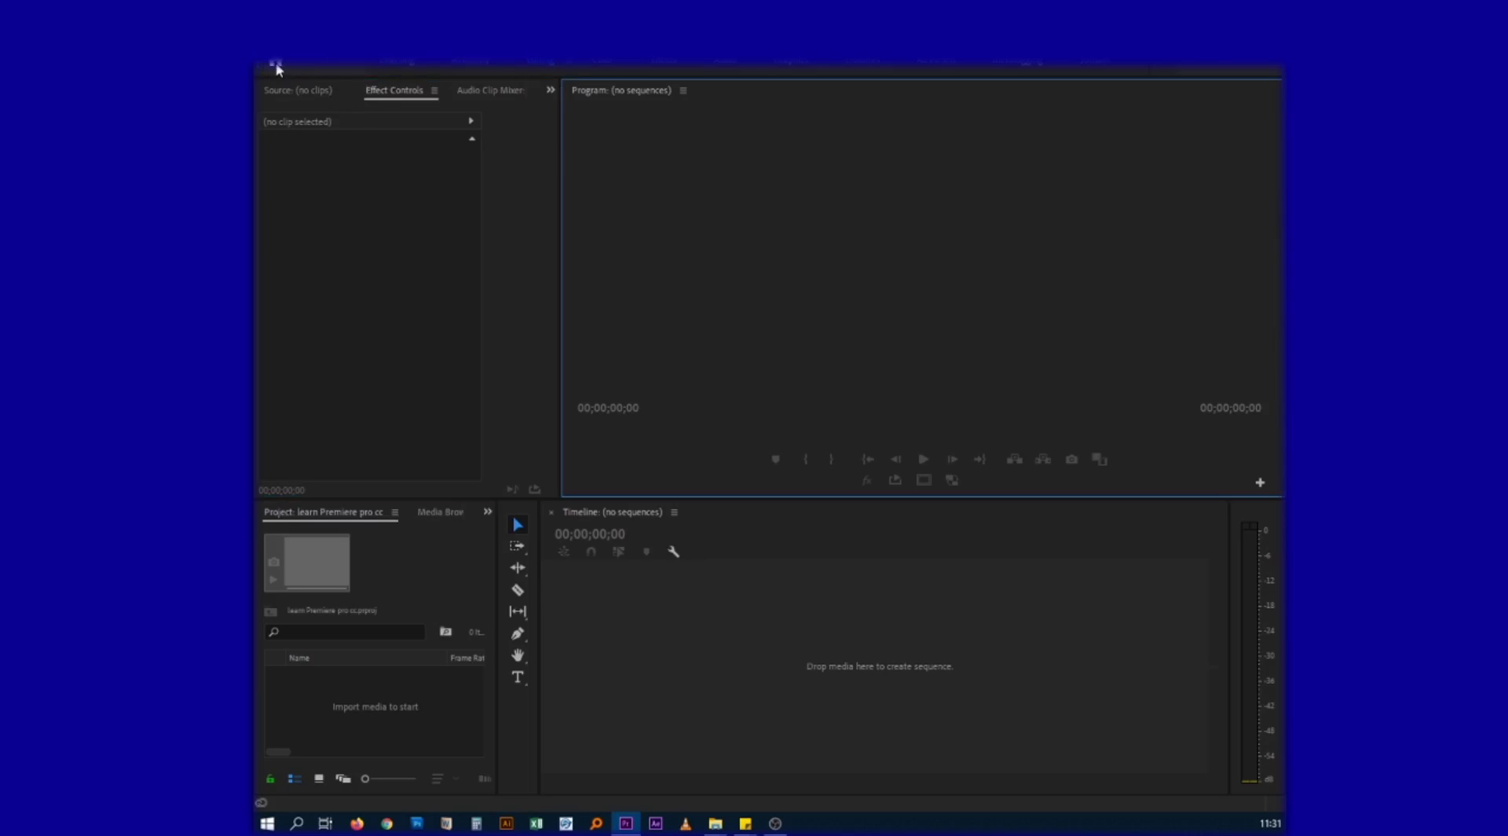
left_click(276, 64)
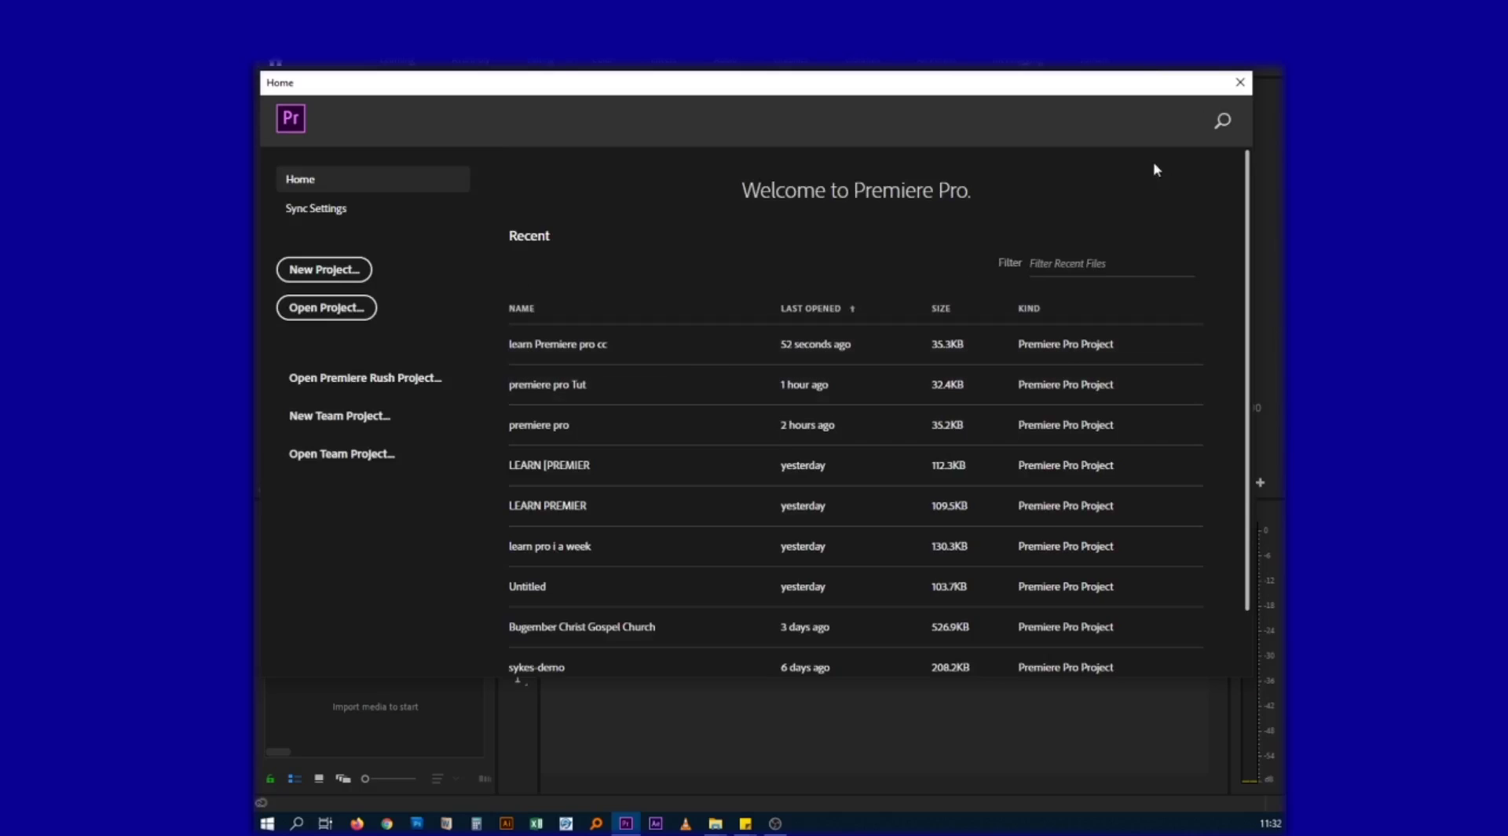
left_click(1239, 81)
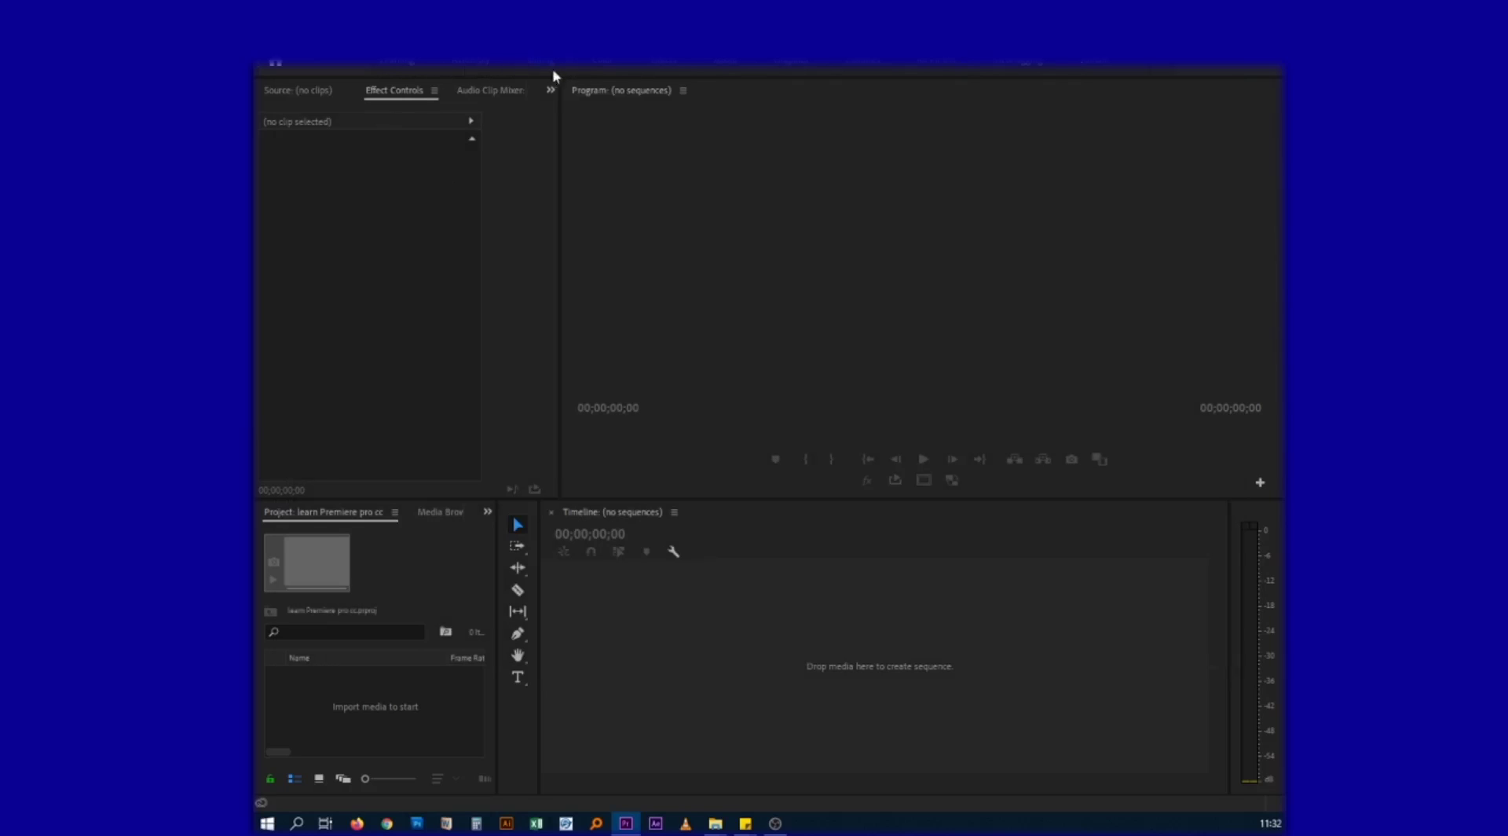
left_click(611, 214)
left_click(413, 217)
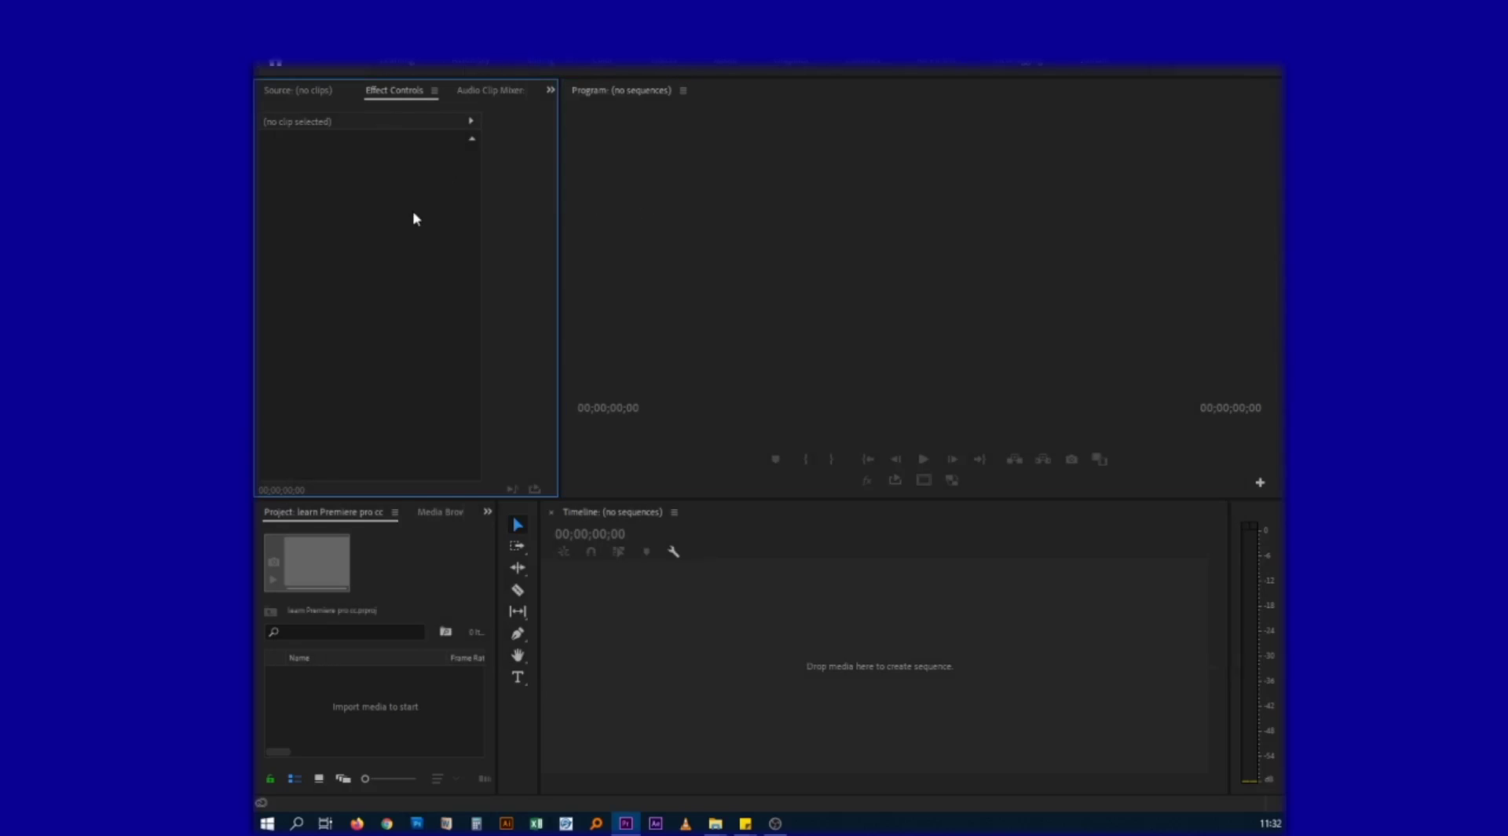
left_click(570, 218)
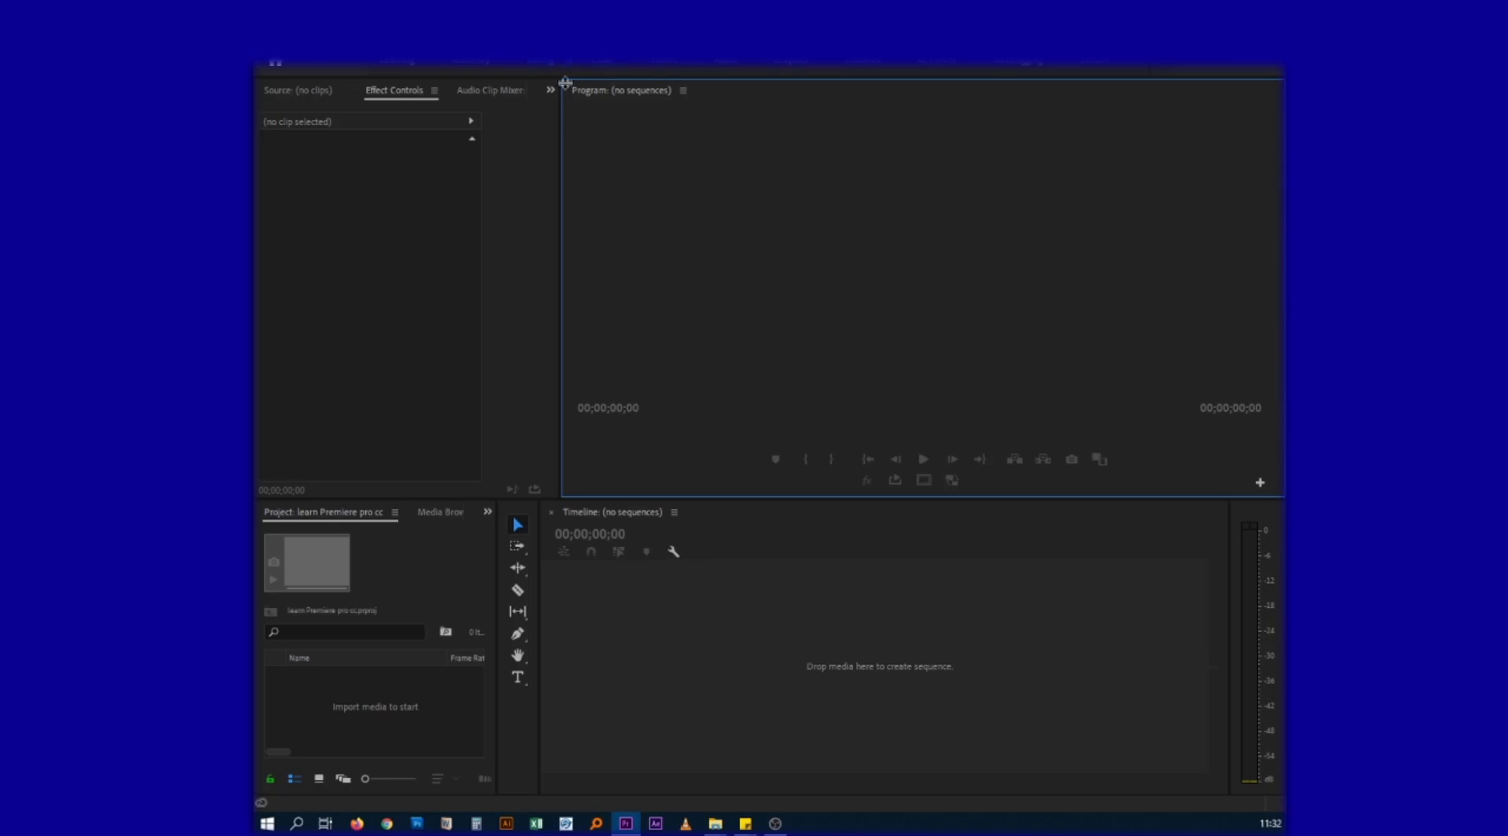
left_click(429, 218)
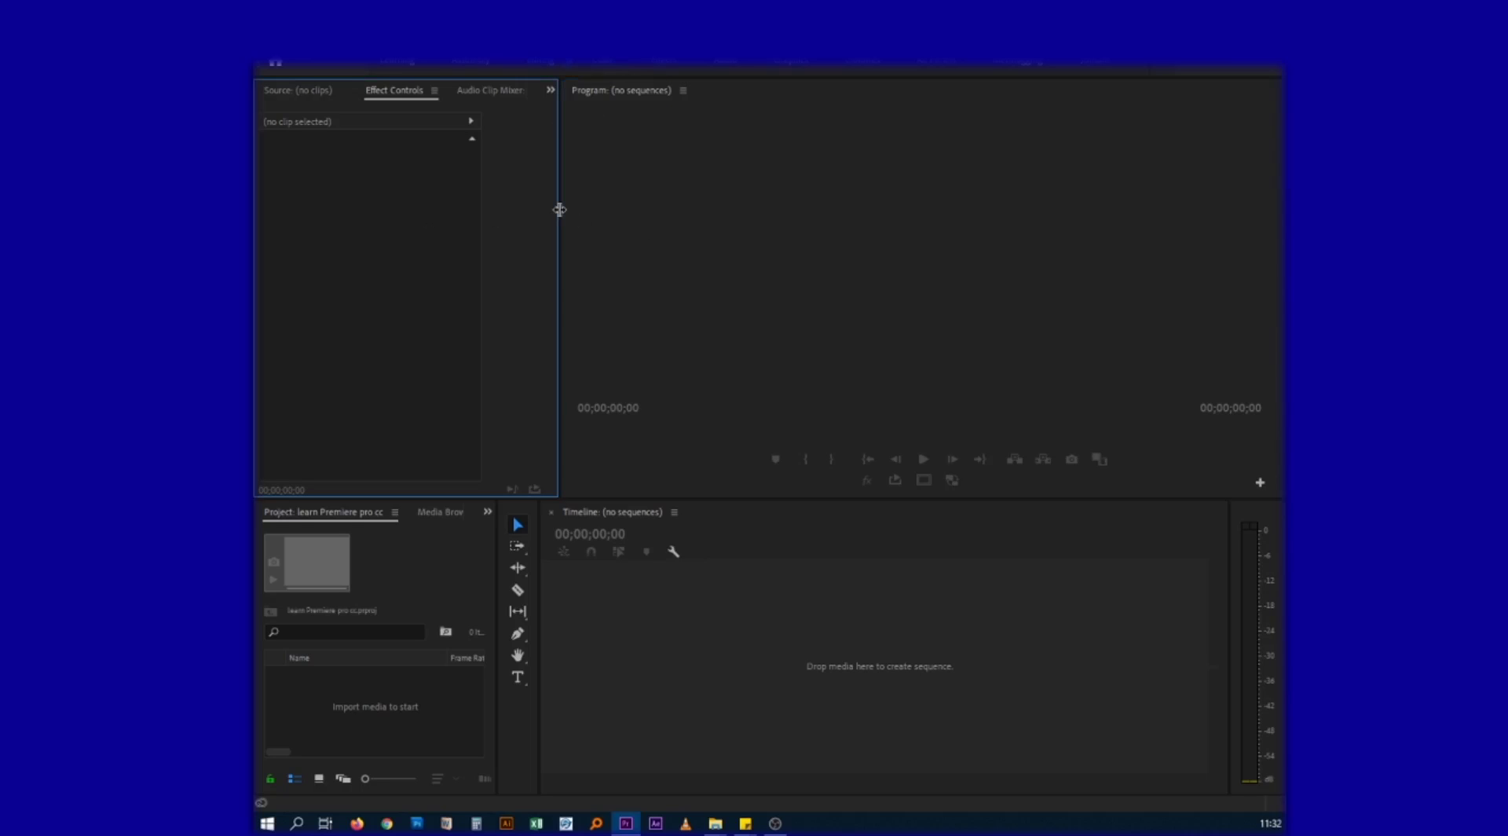
left_click(640, 212)
left_click(449, 223)
left_click(681, 226)
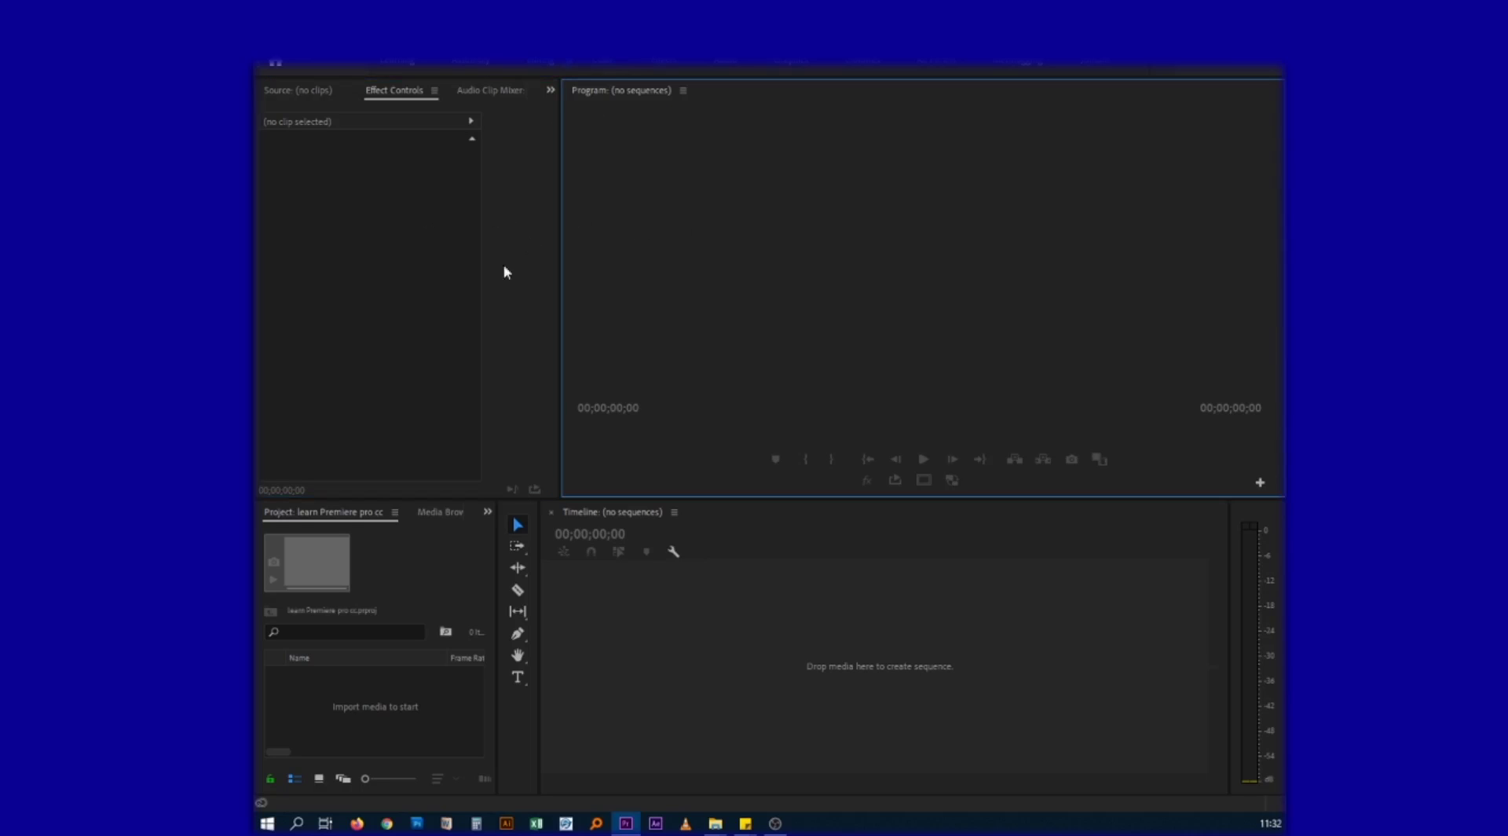
left_click(600, 597)
left_click(437, 346)
left_click(682, 310)
left_click(438, 213)
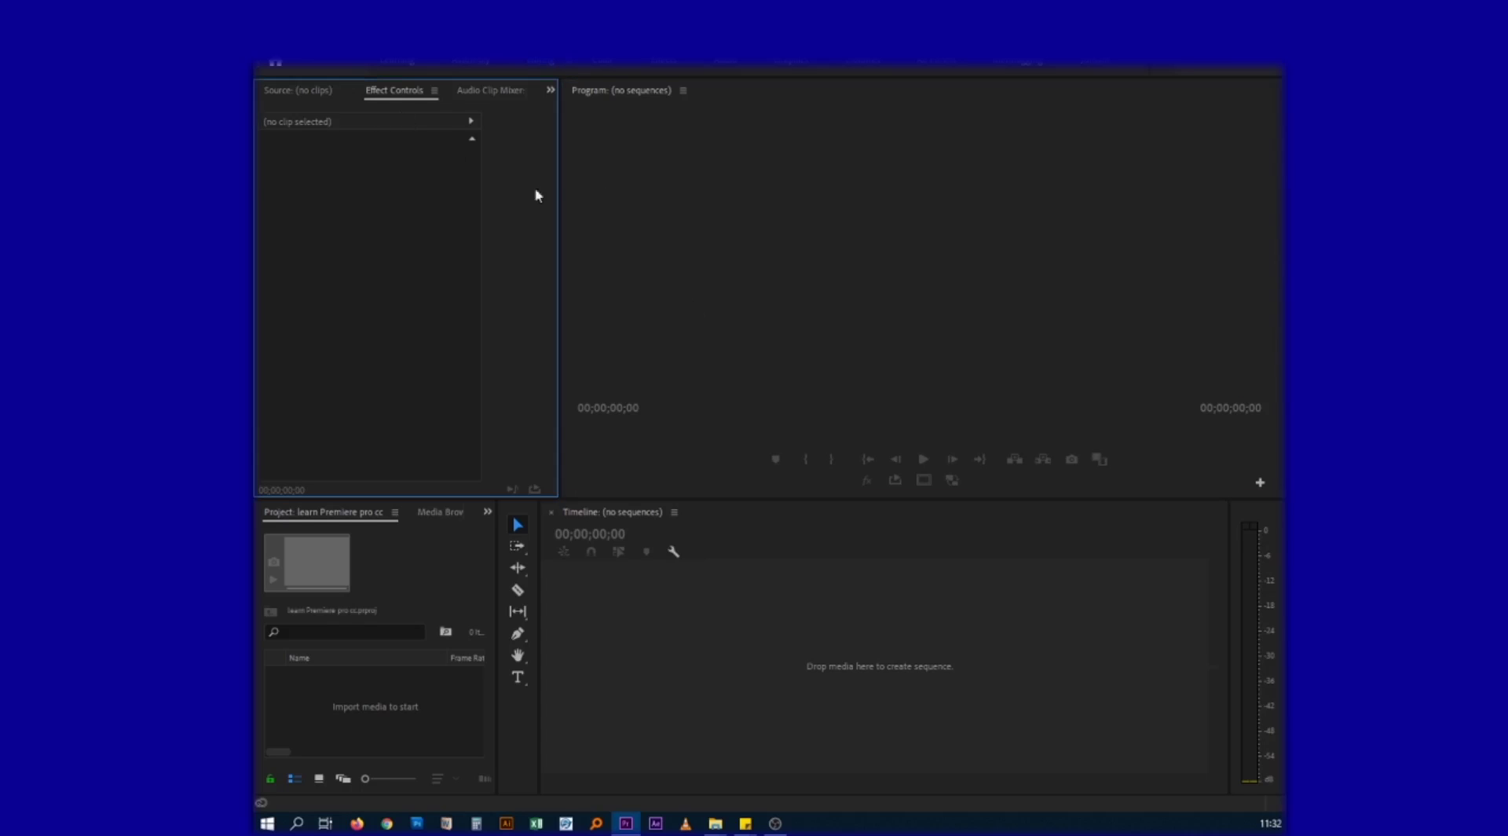
left_click(638, 187)
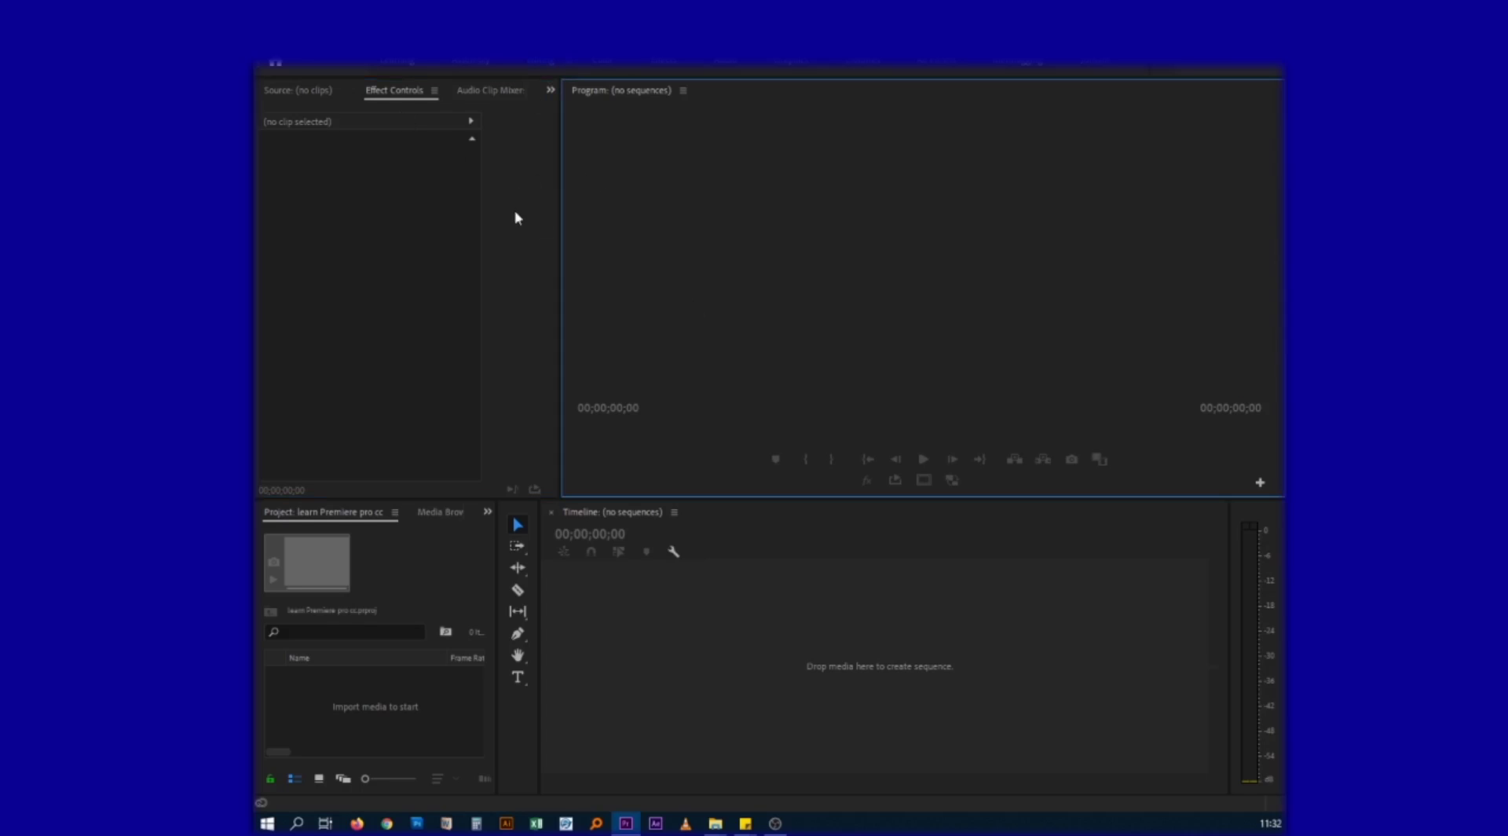
left_click(439, 202)
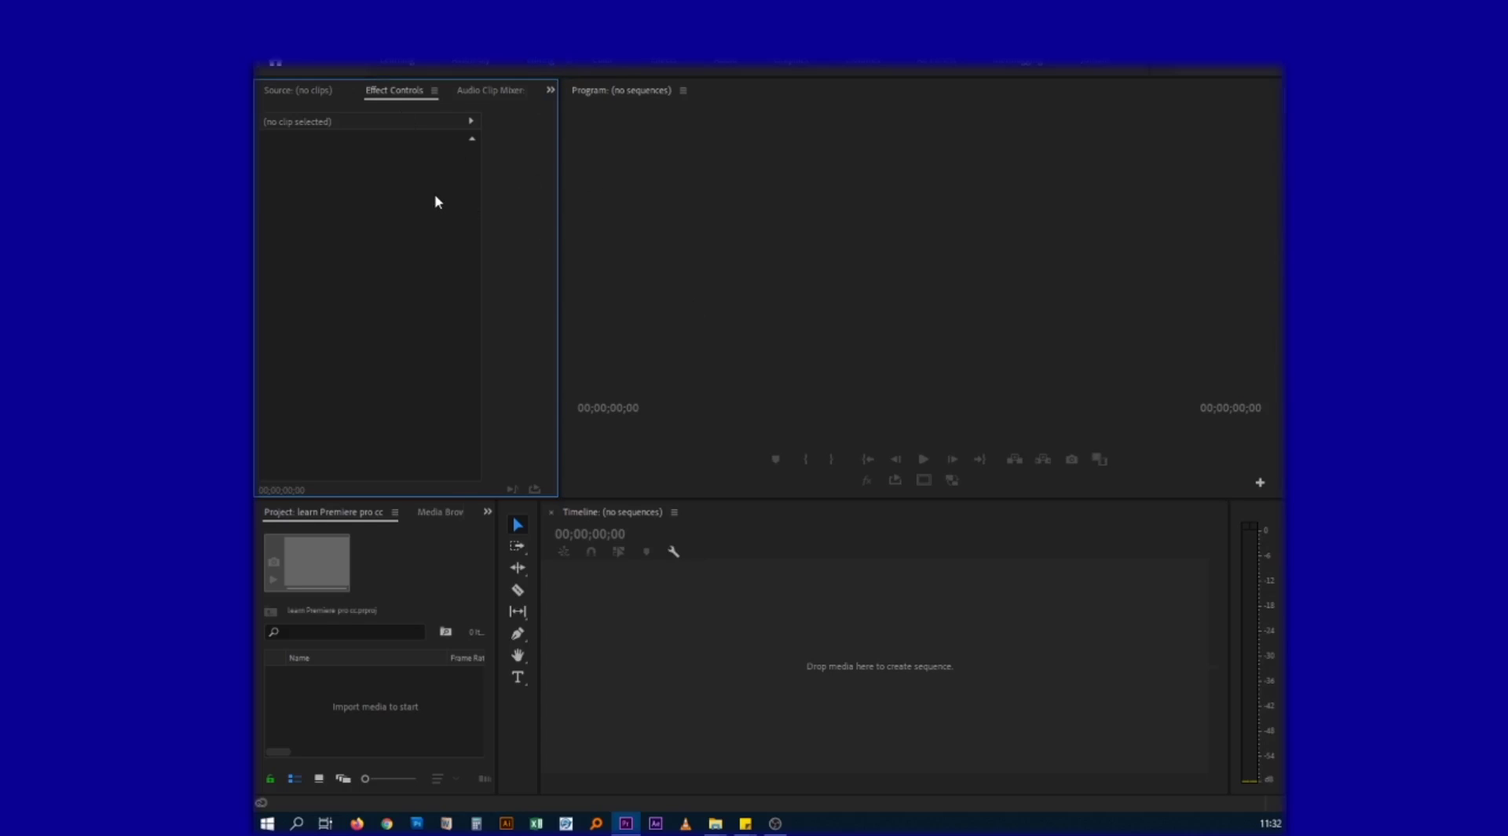
left_click(710, 271)
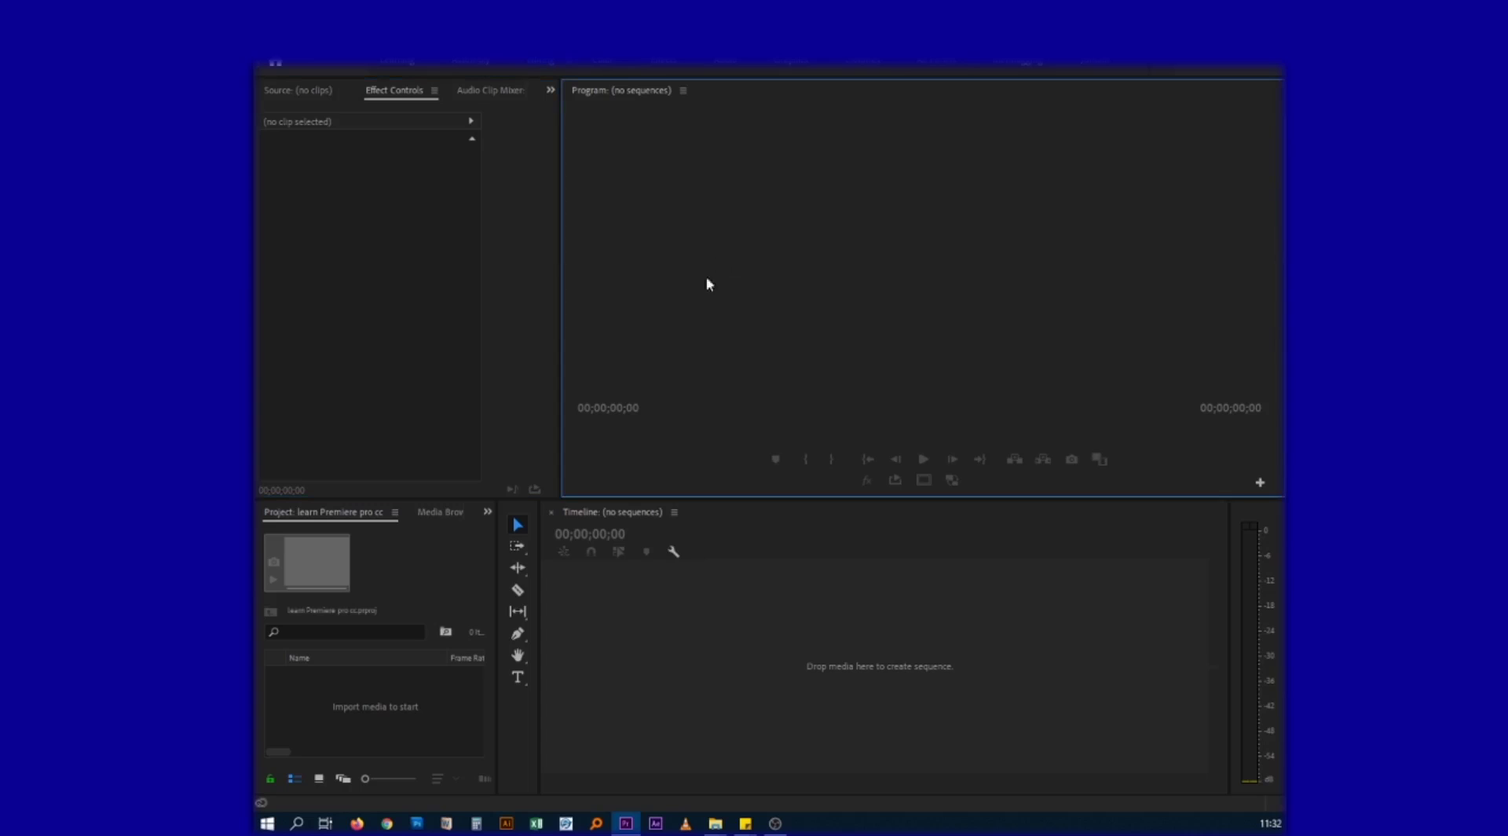
left_click(651, 611)
left_click(646, 273)
- Try the Color and Audio workspaces, then return to the Editing workspace
left_click(597, 61)
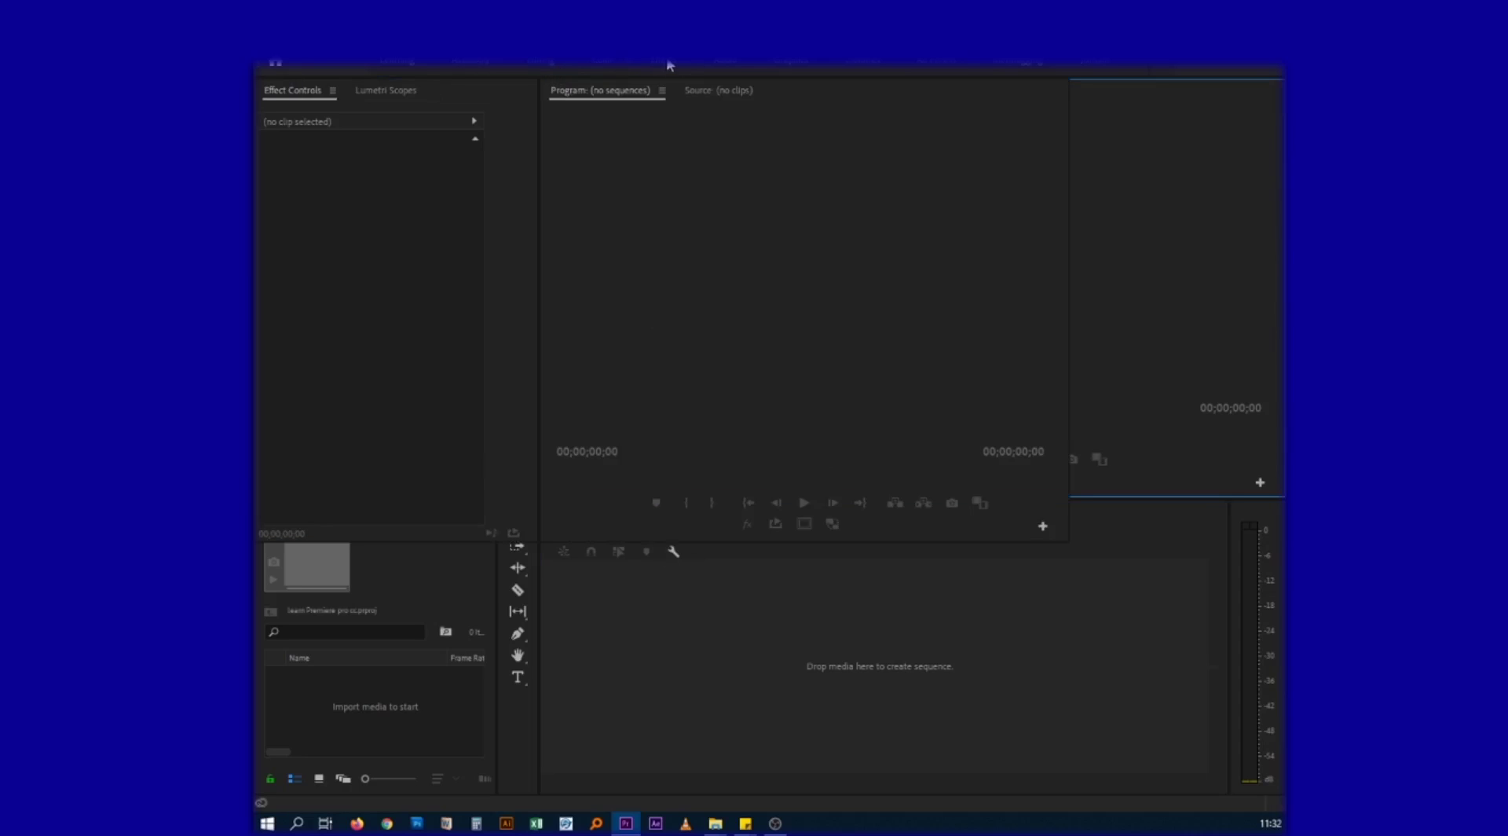
left_click(724, 63)
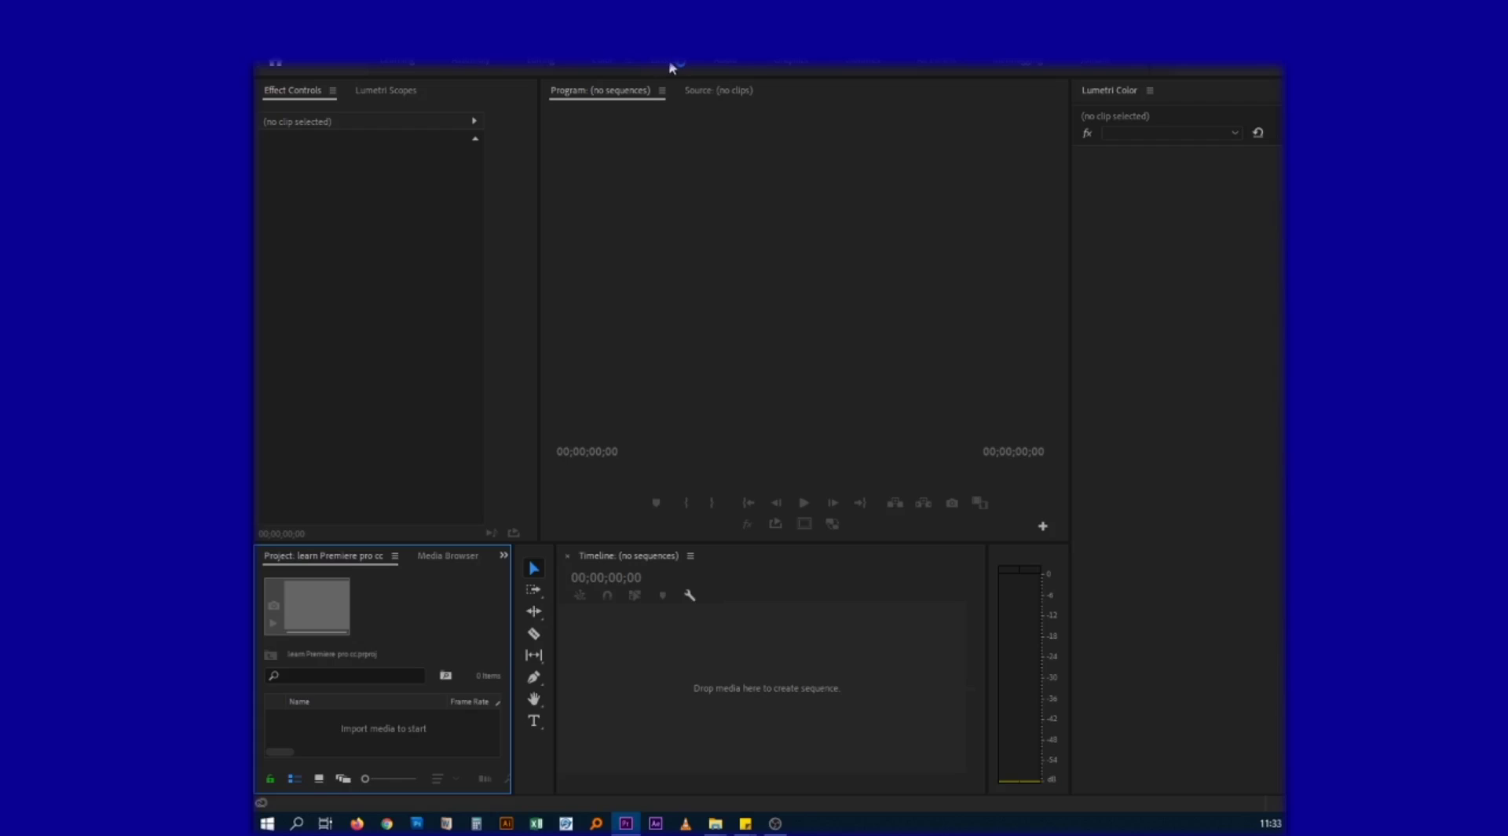
left_click(748, 66)
left_click(728, 60)
left_click(724, 65)
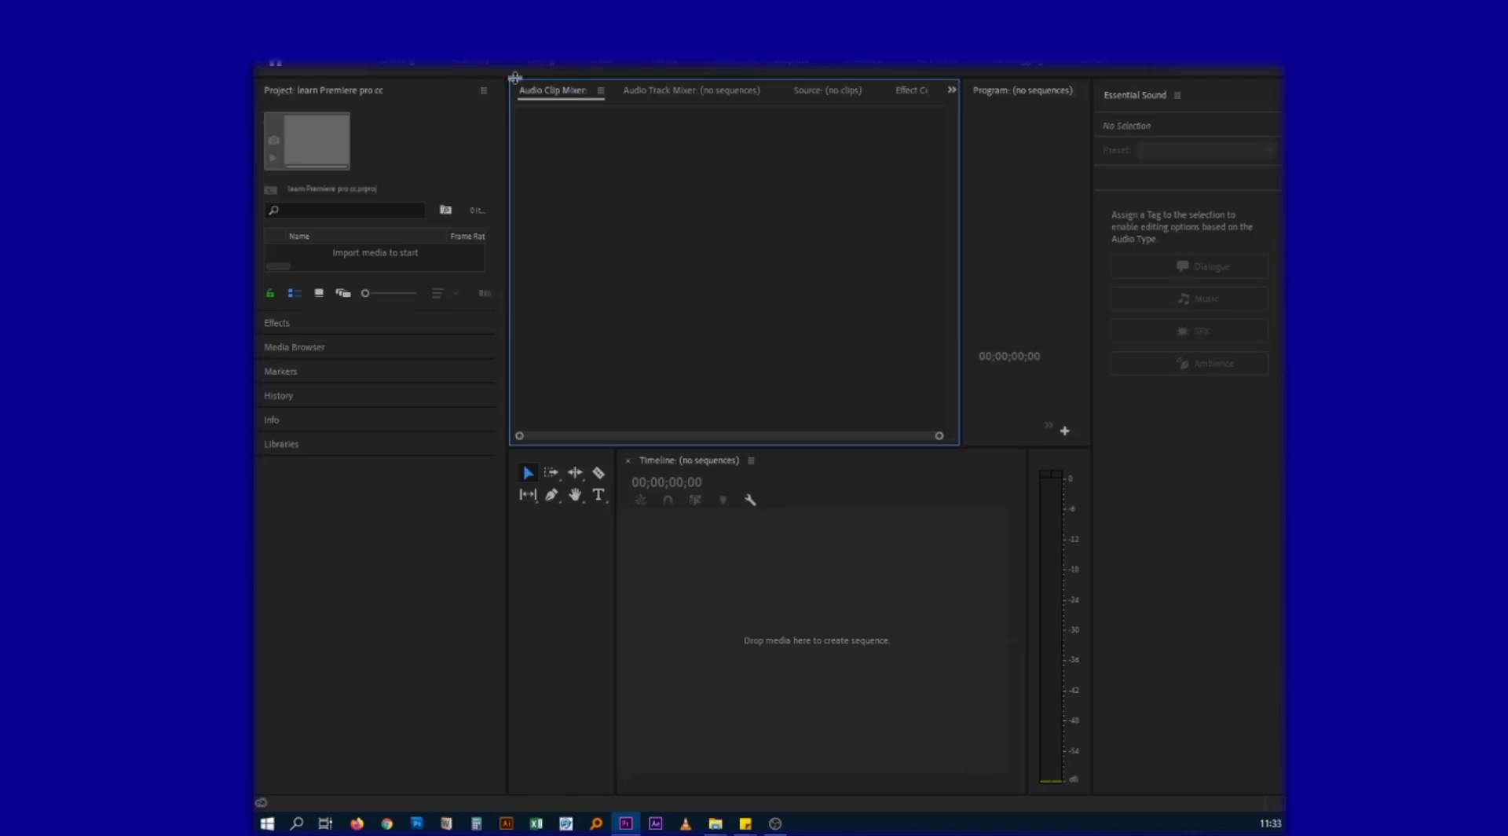
left_click(558, 60)
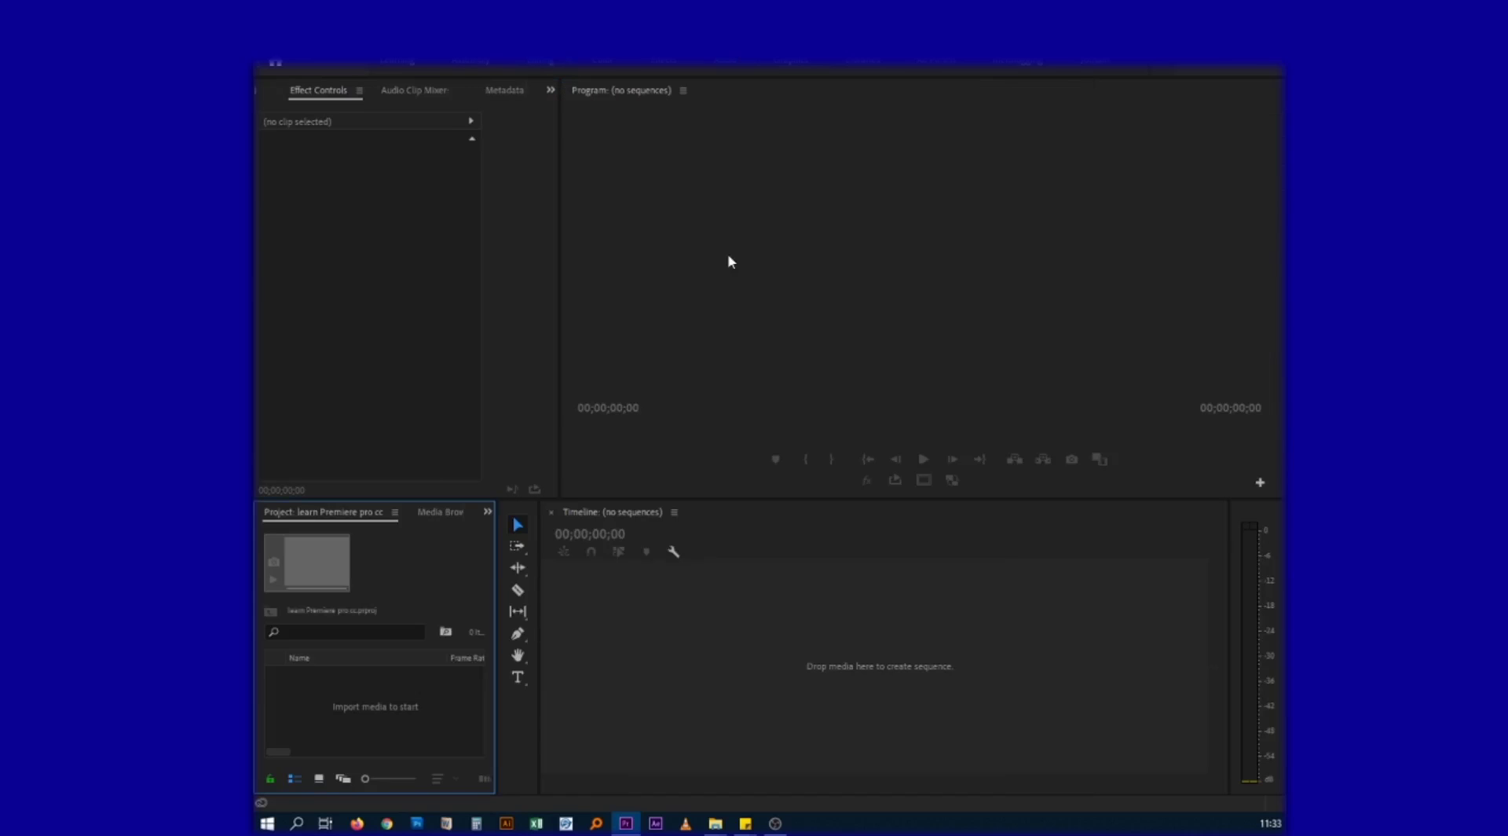
- Click through the Timeline, Program monitor and Effect Controls panels
left_click(670, 571)
left_click(671, 349)
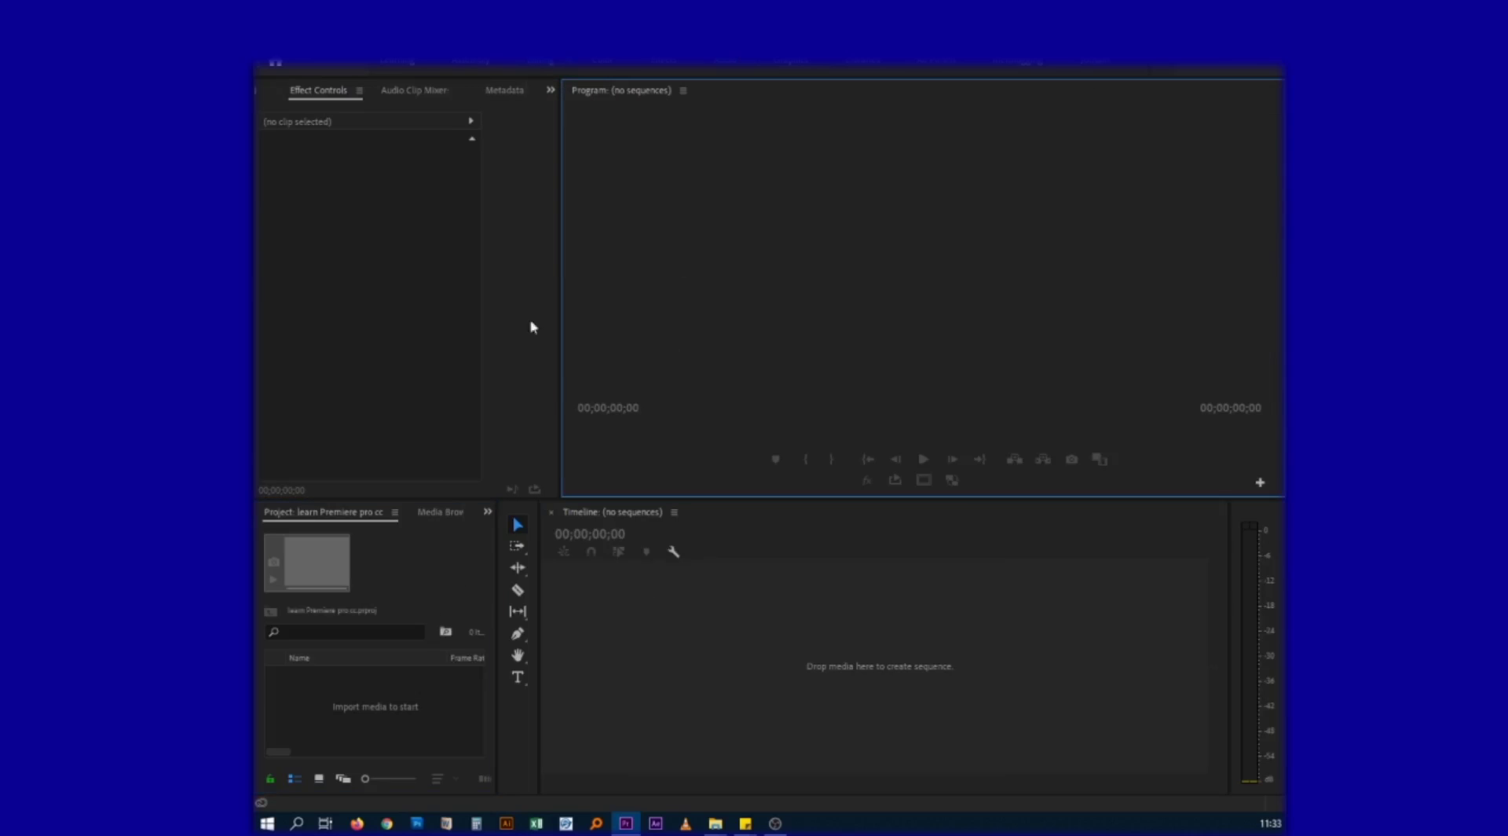
left_click(531, 327)
left_click(691, 221)
left_click(471, 233)
left_click(617, 242)
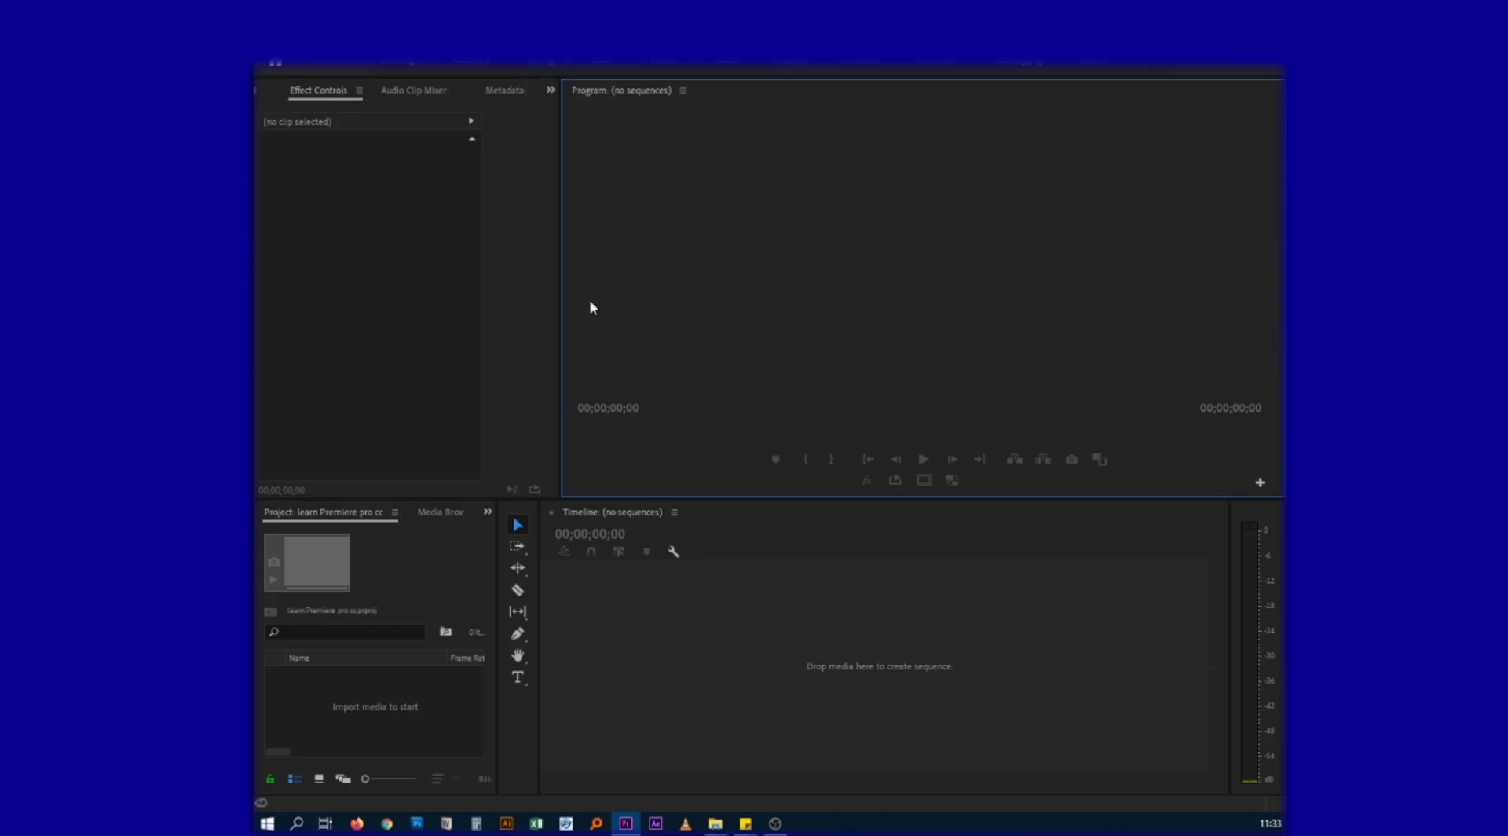
- Make the Project and Timeline panels taller by raising the horizontal divider
left_click(641, 659)
left_click(375, 689)
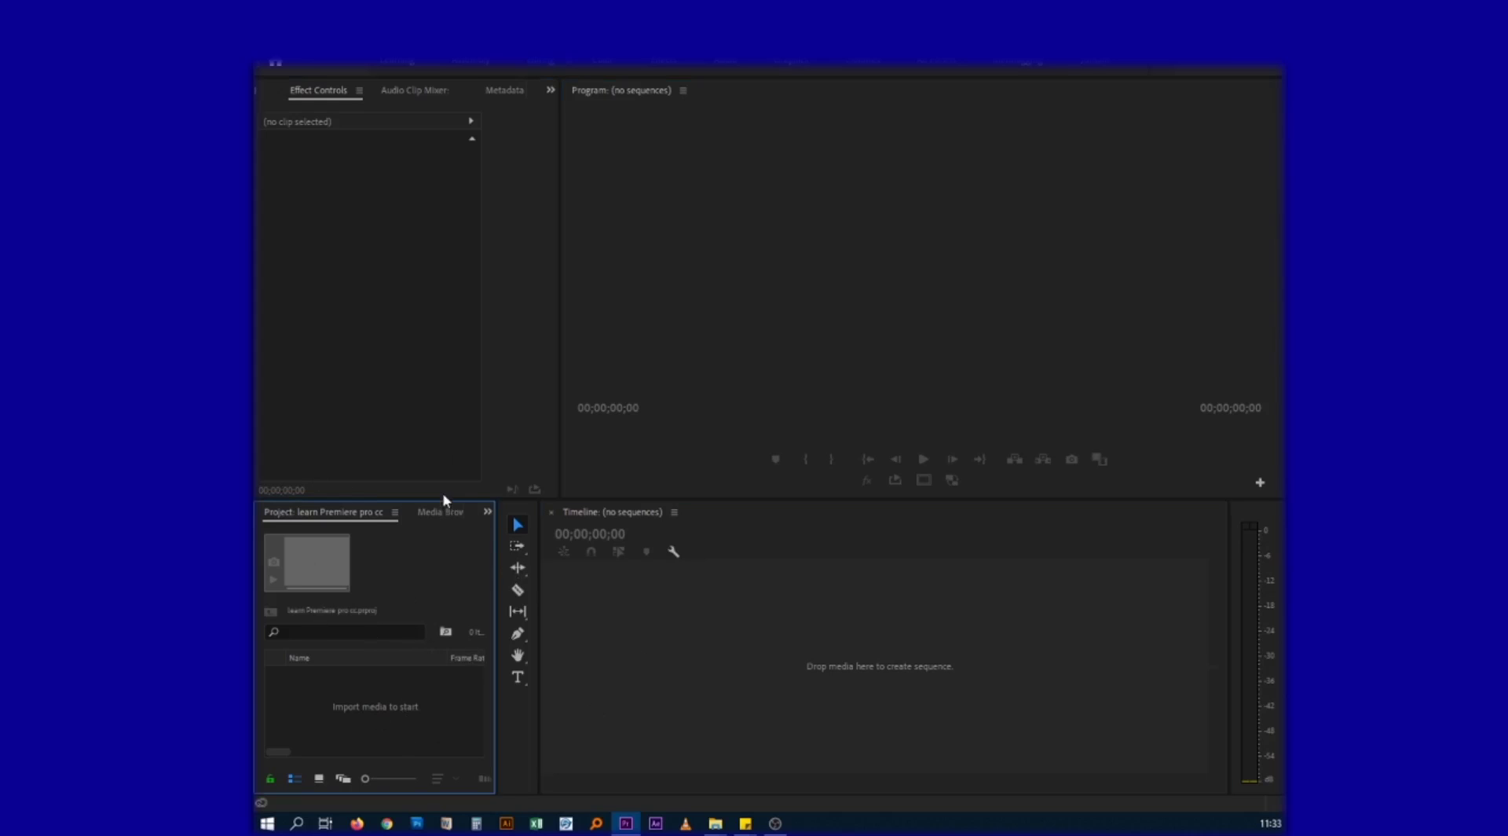
left_click_drag(445, 500, 445, 420)
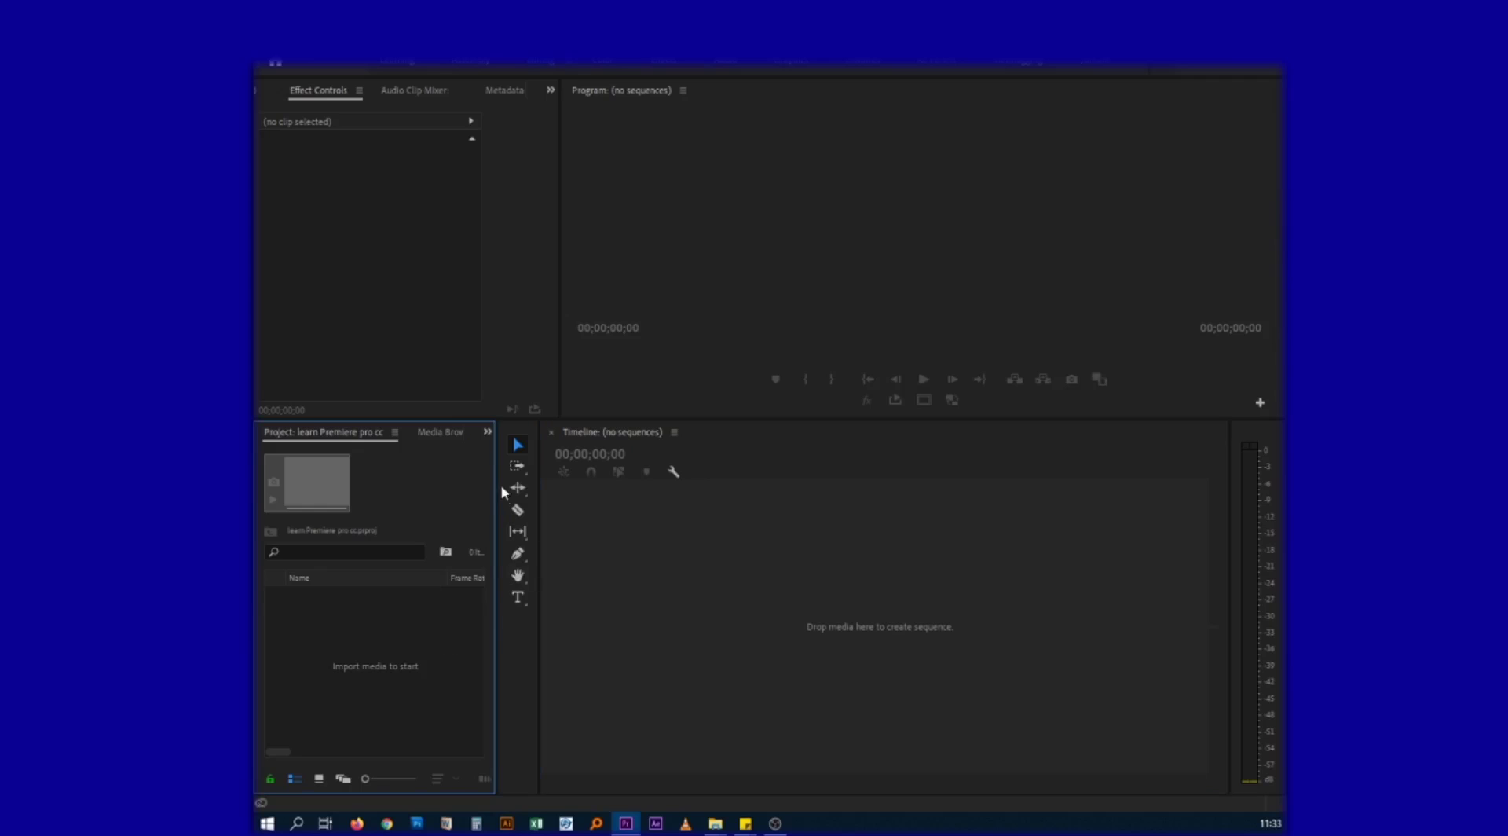
- Widen the Project panel, restore its width, and bring up the Window menu's panel list
left_click_drag(496, 471, 557, 475)
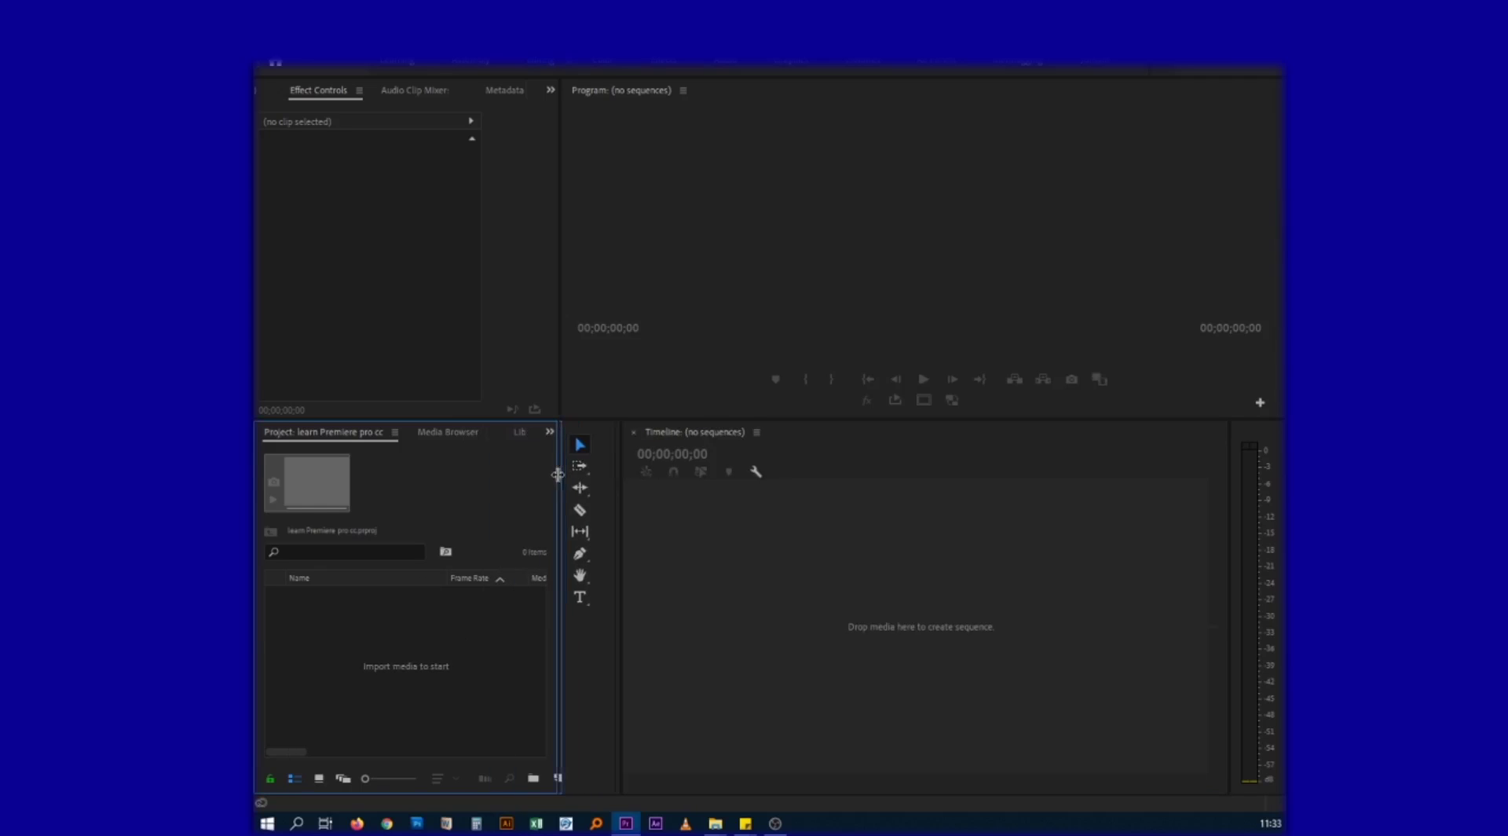
left_click_drag(621, 472, 533, 500)
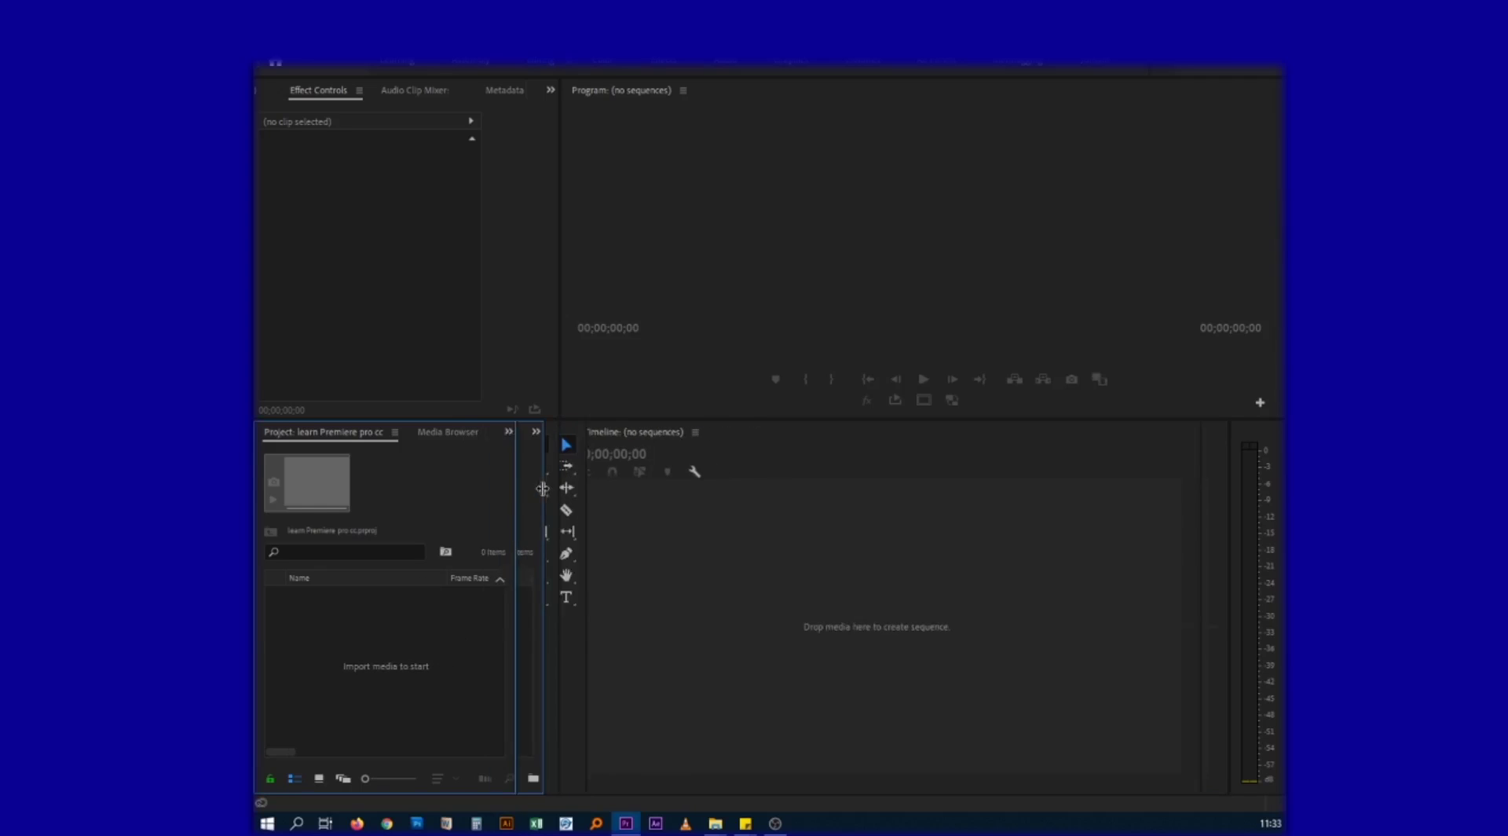
left_click(667, 611)
left_click(428, 620)
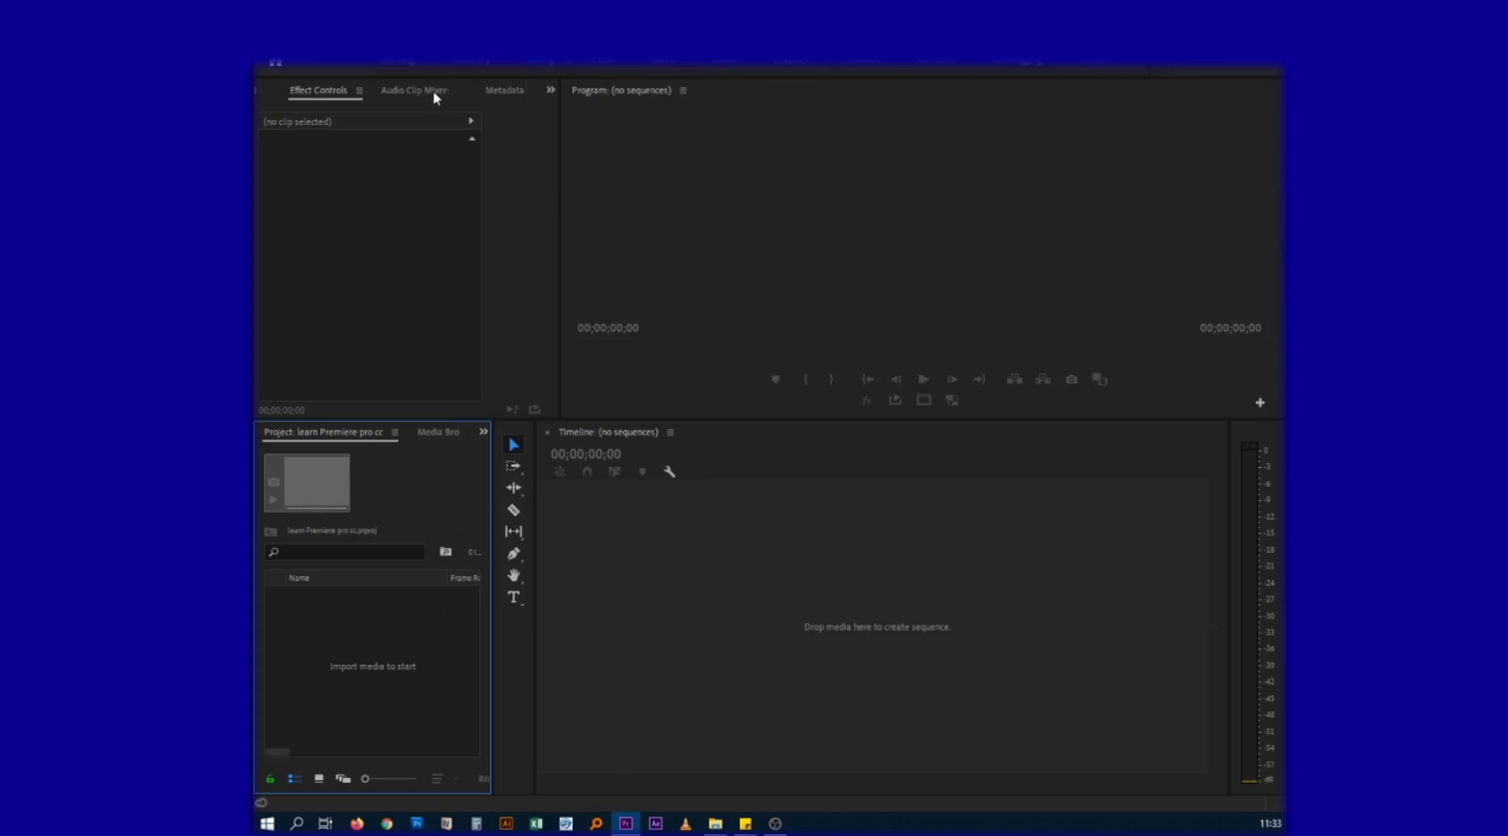
key("alt+w")
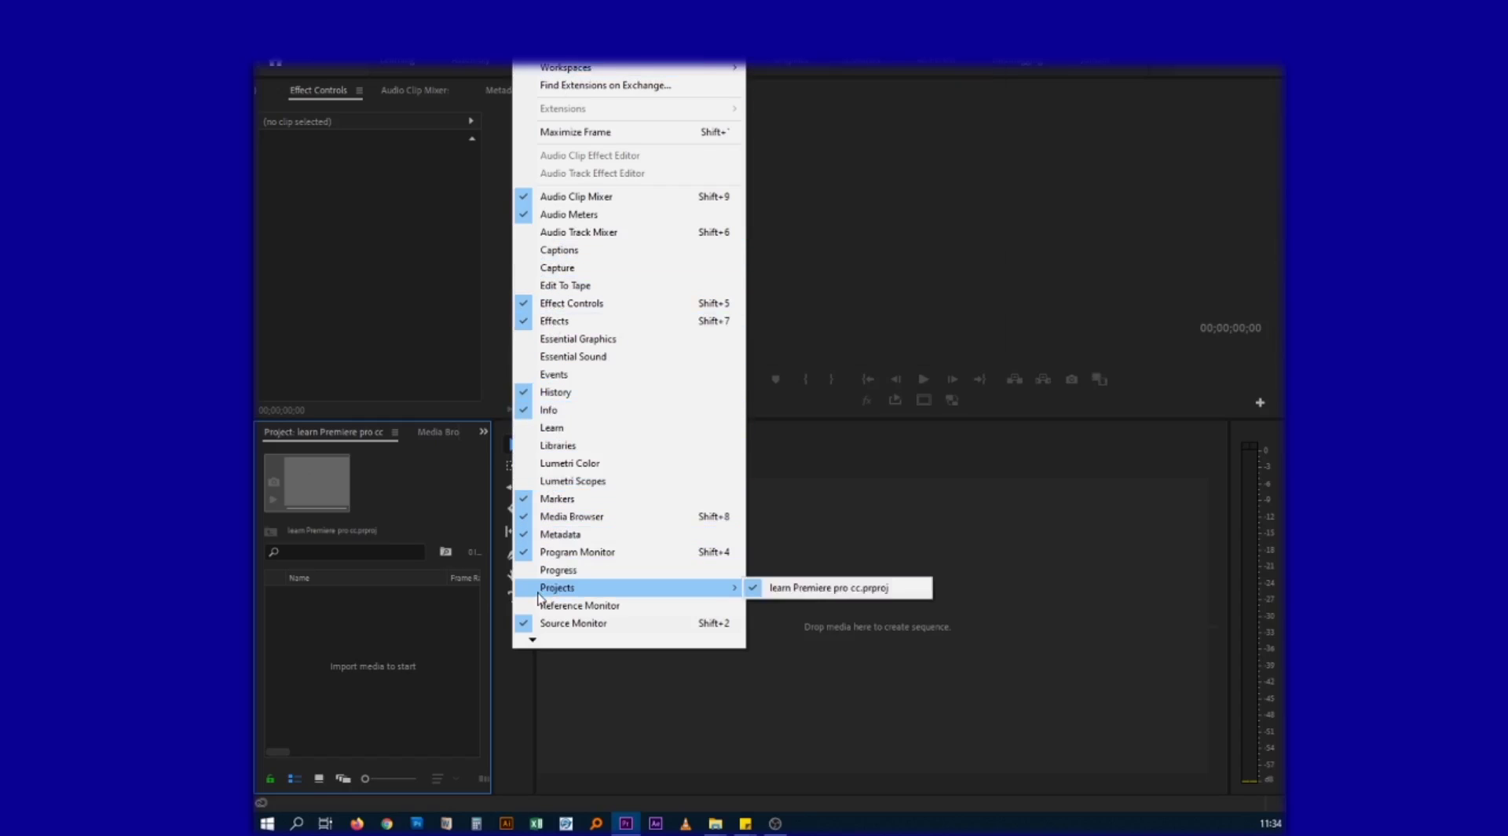
mouse_move(577, 587)
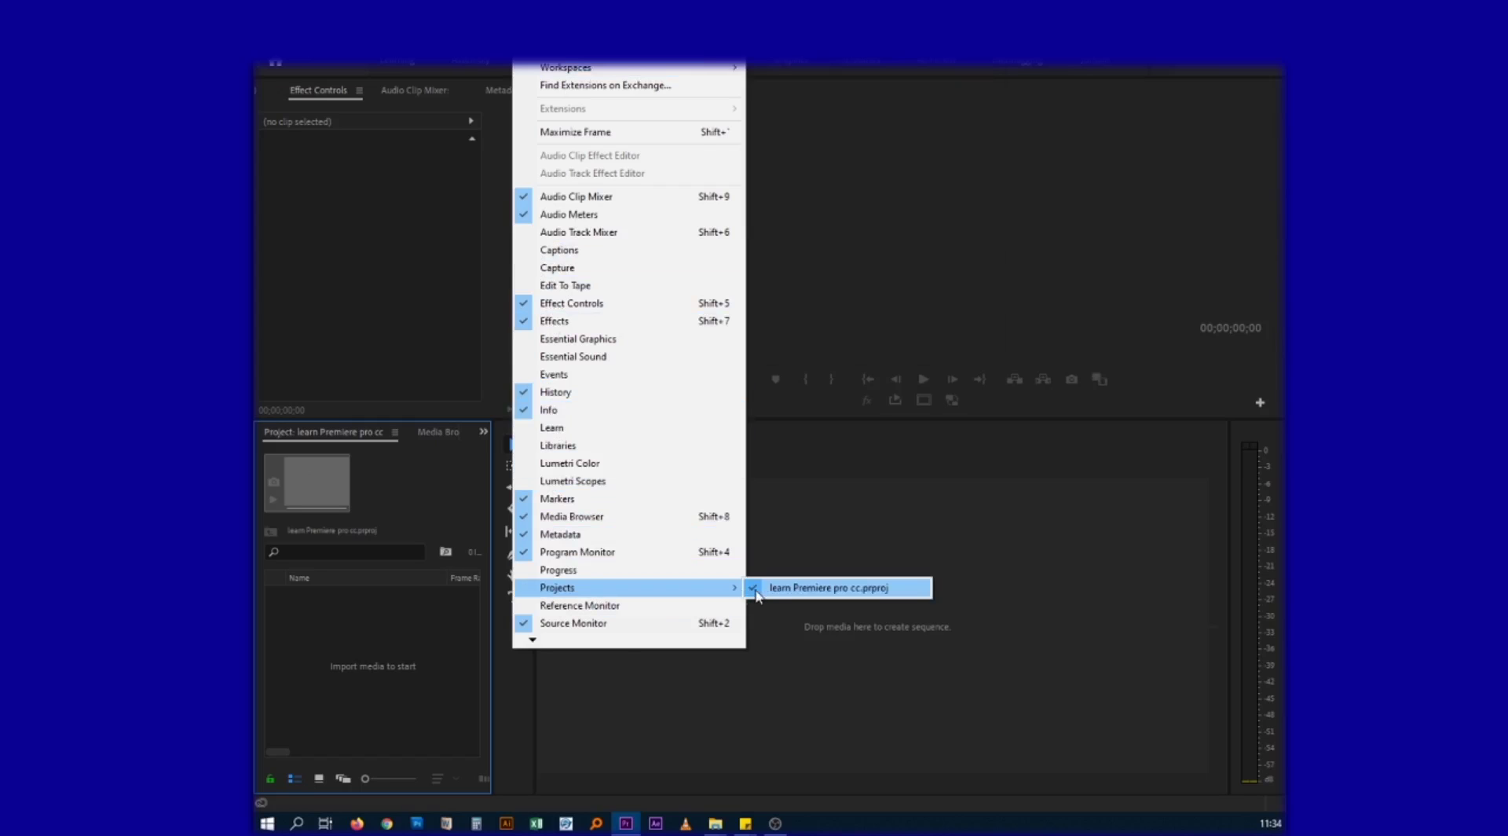
- Dismiss the Window menu without changing any panels
left_click(374, 621)
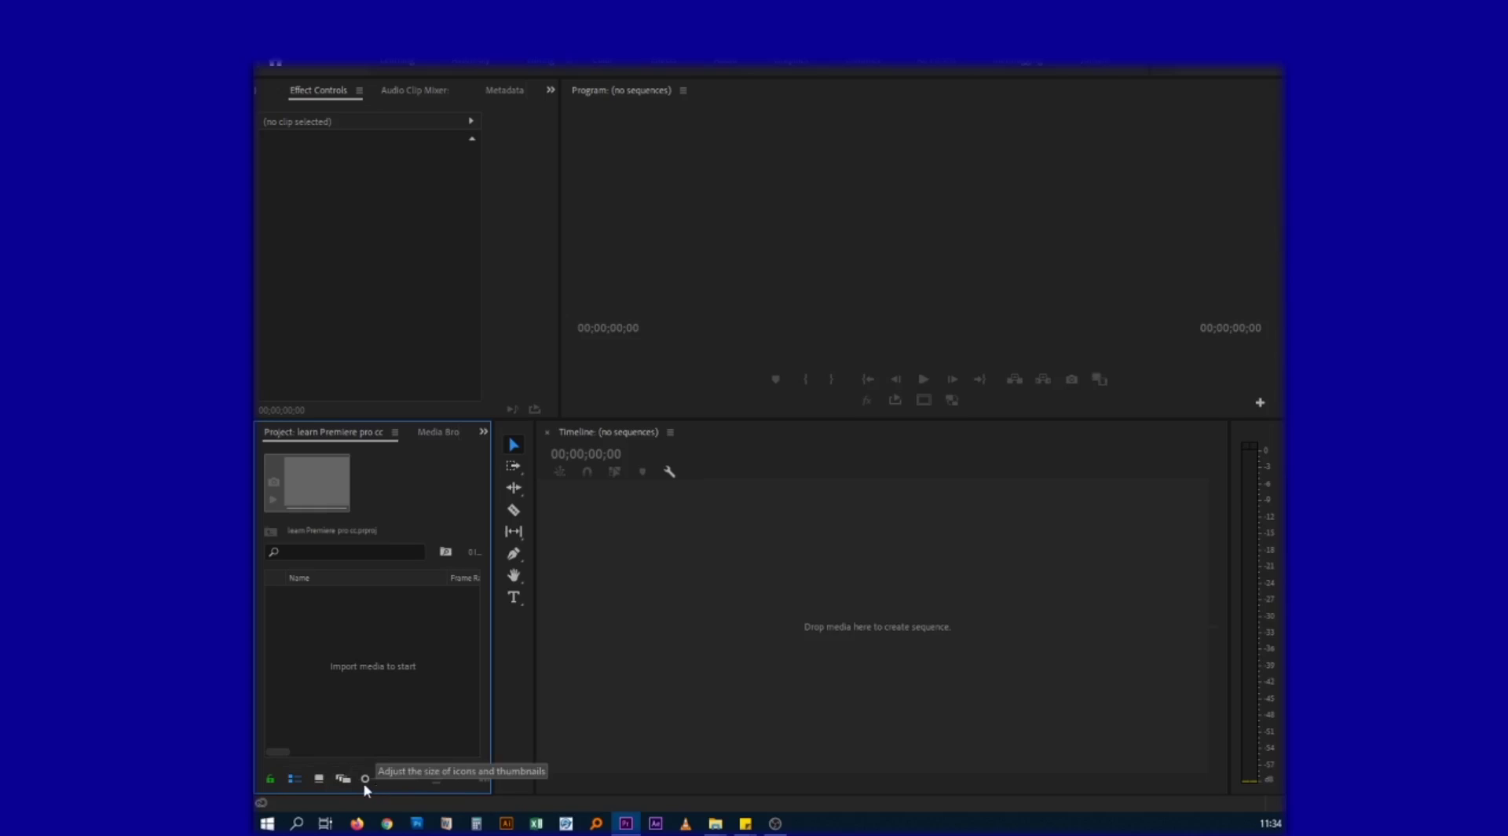
- Test the thumbnail slider, widen the Project panel over the Timeline, and browse New Item
left_click_drag(364, 779, 402, 782)
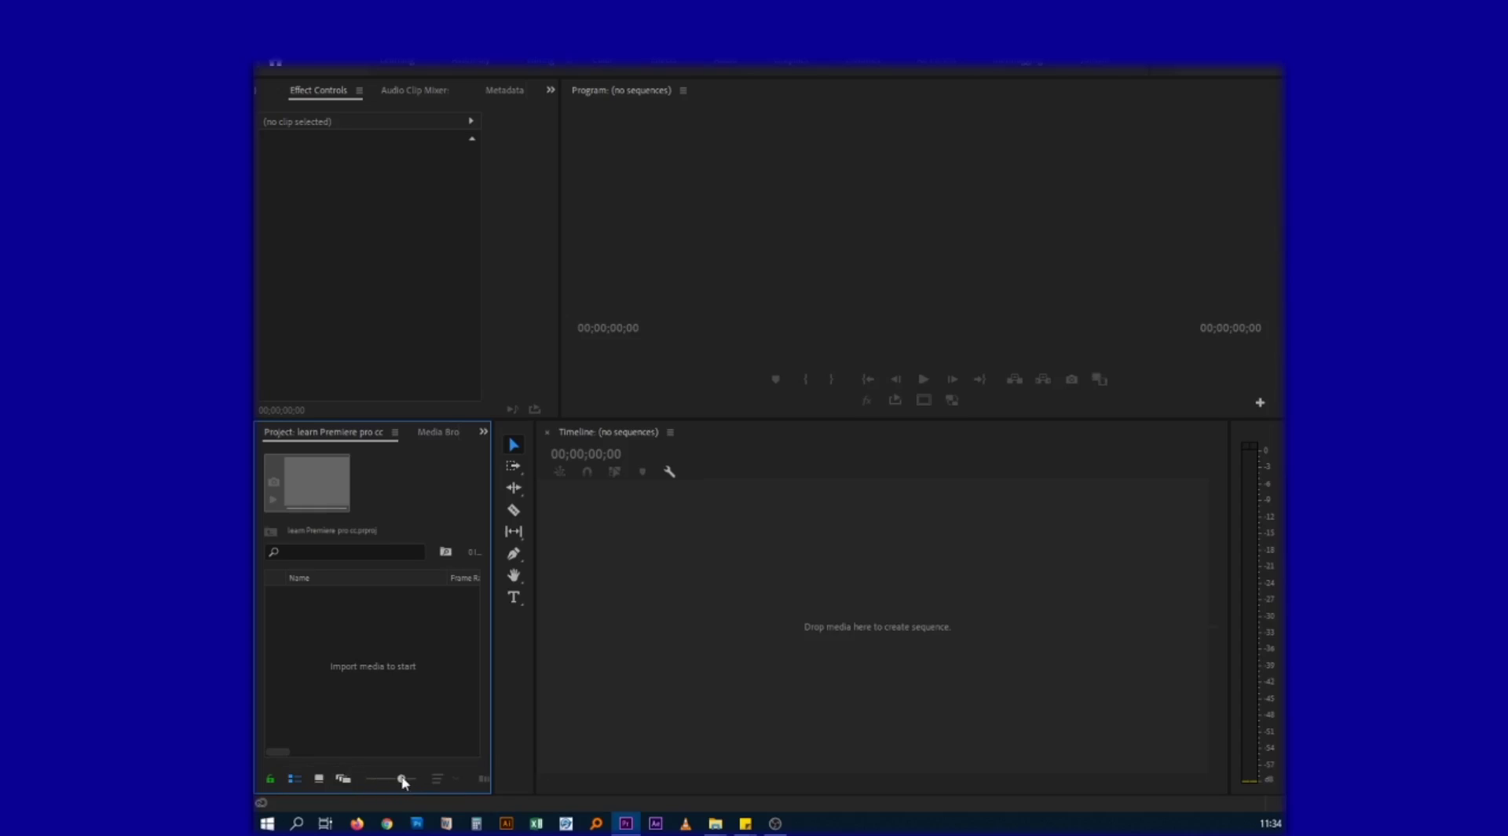
mouse_move(402, 782)
left_mouse_down()
mouse_move(365, 779)
mouse_move(387, 777)
left_mouse_up()
left_click_drag(493, 607, 661, 601)
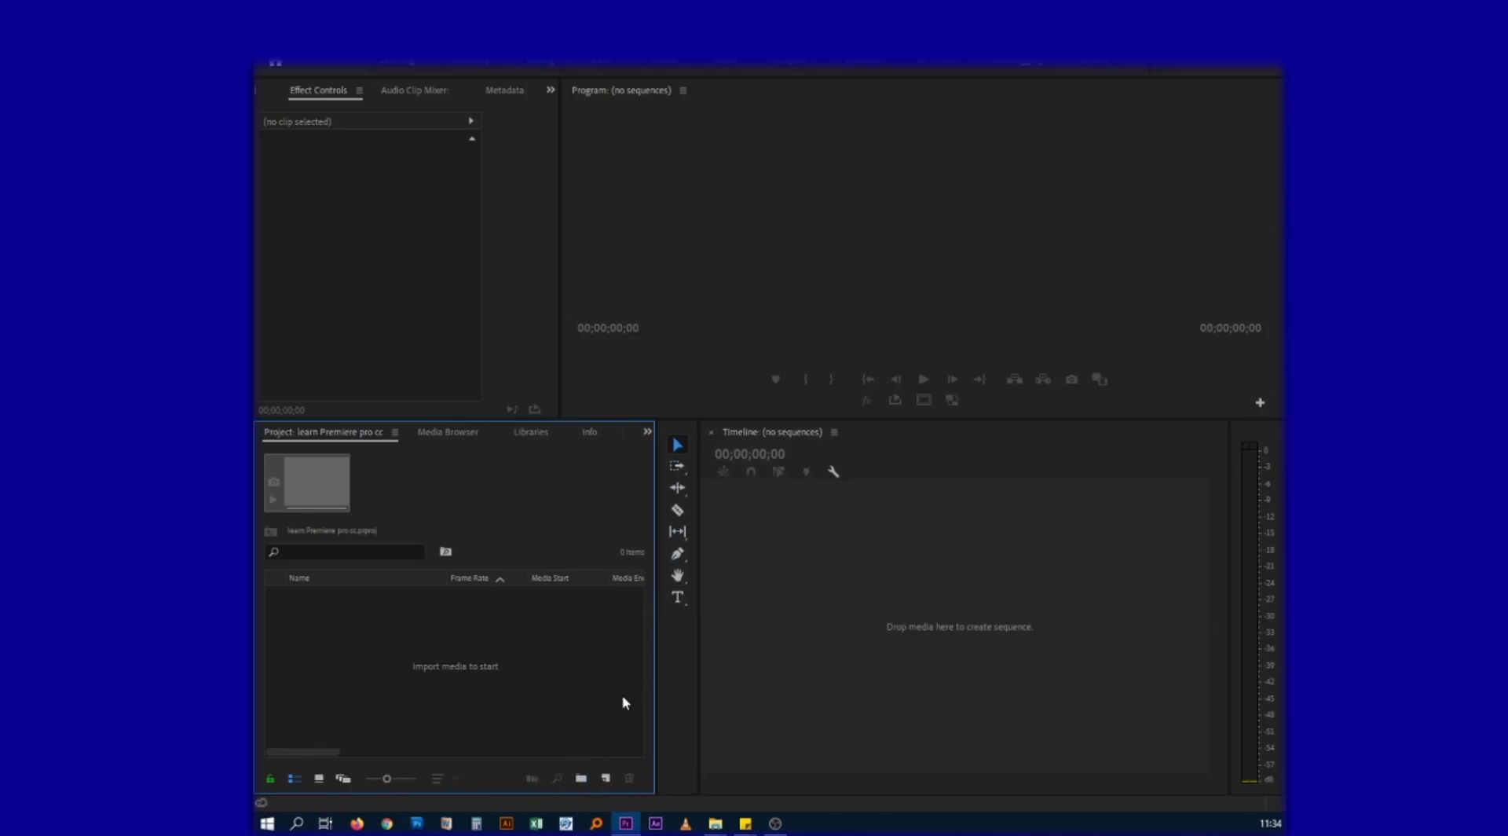
left_click(607, 779)
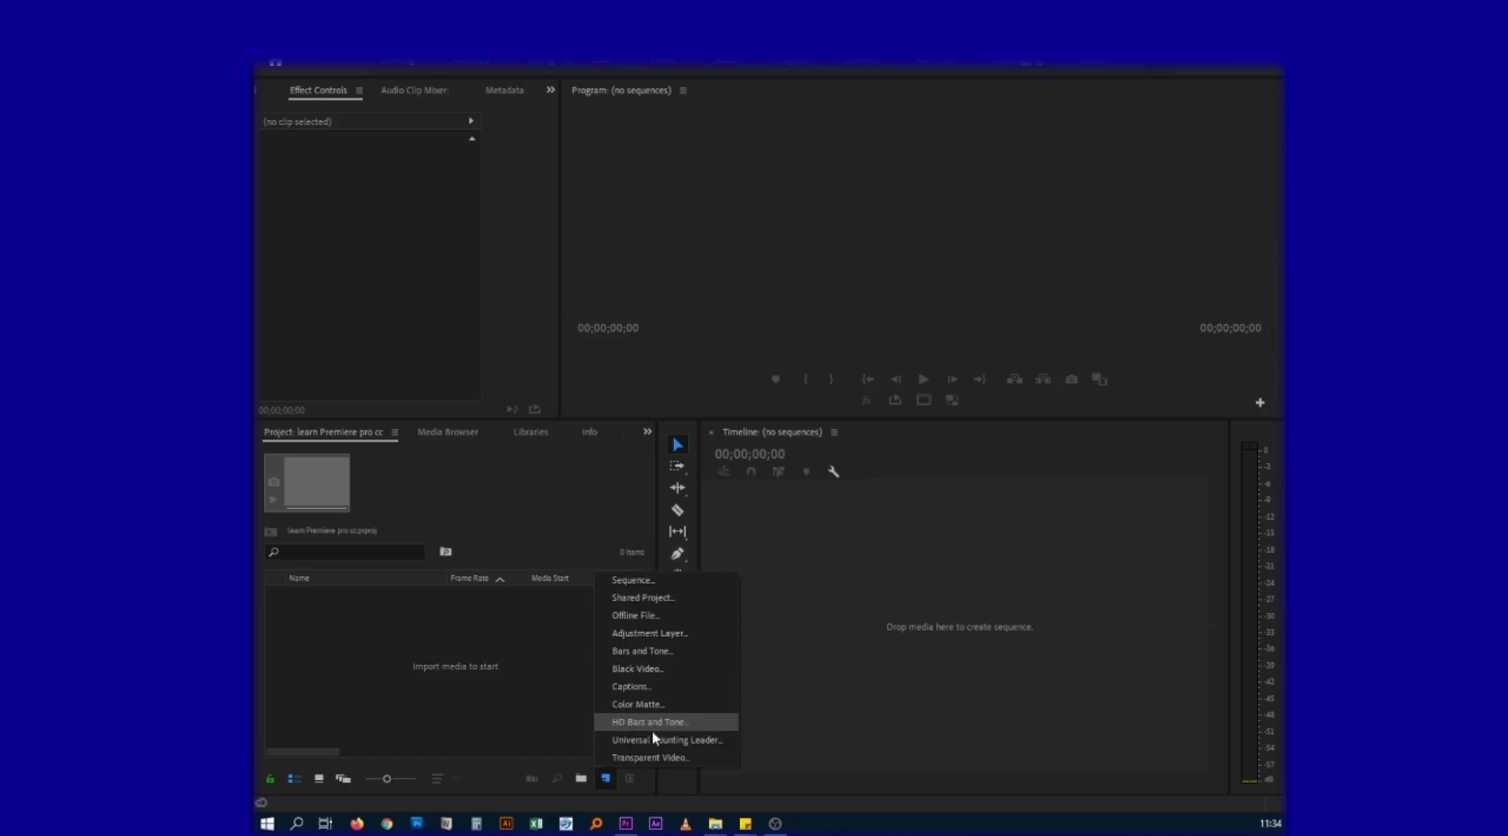
left_click(623, 772)
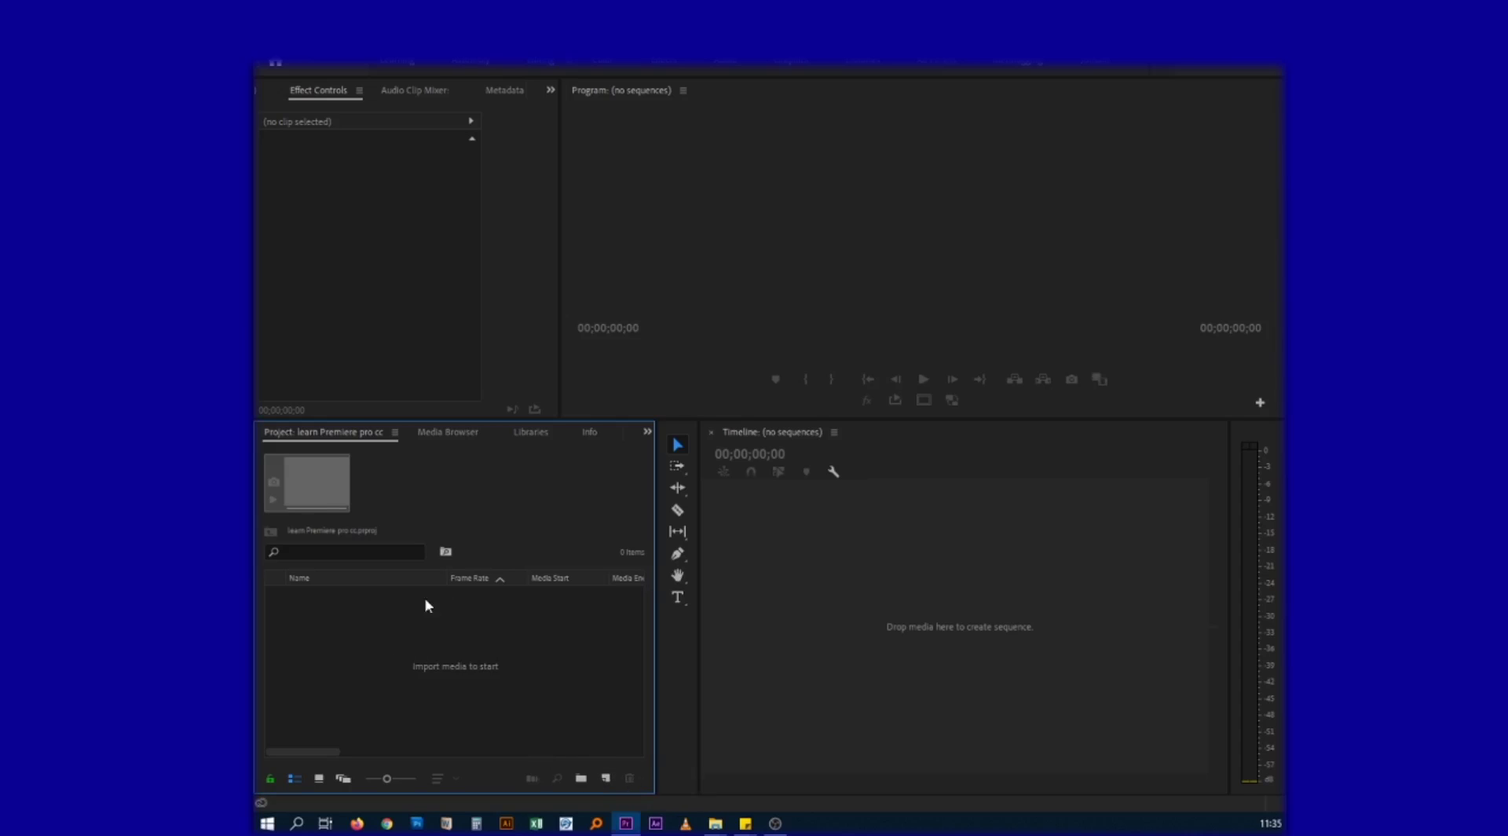
left_click(723, 611)
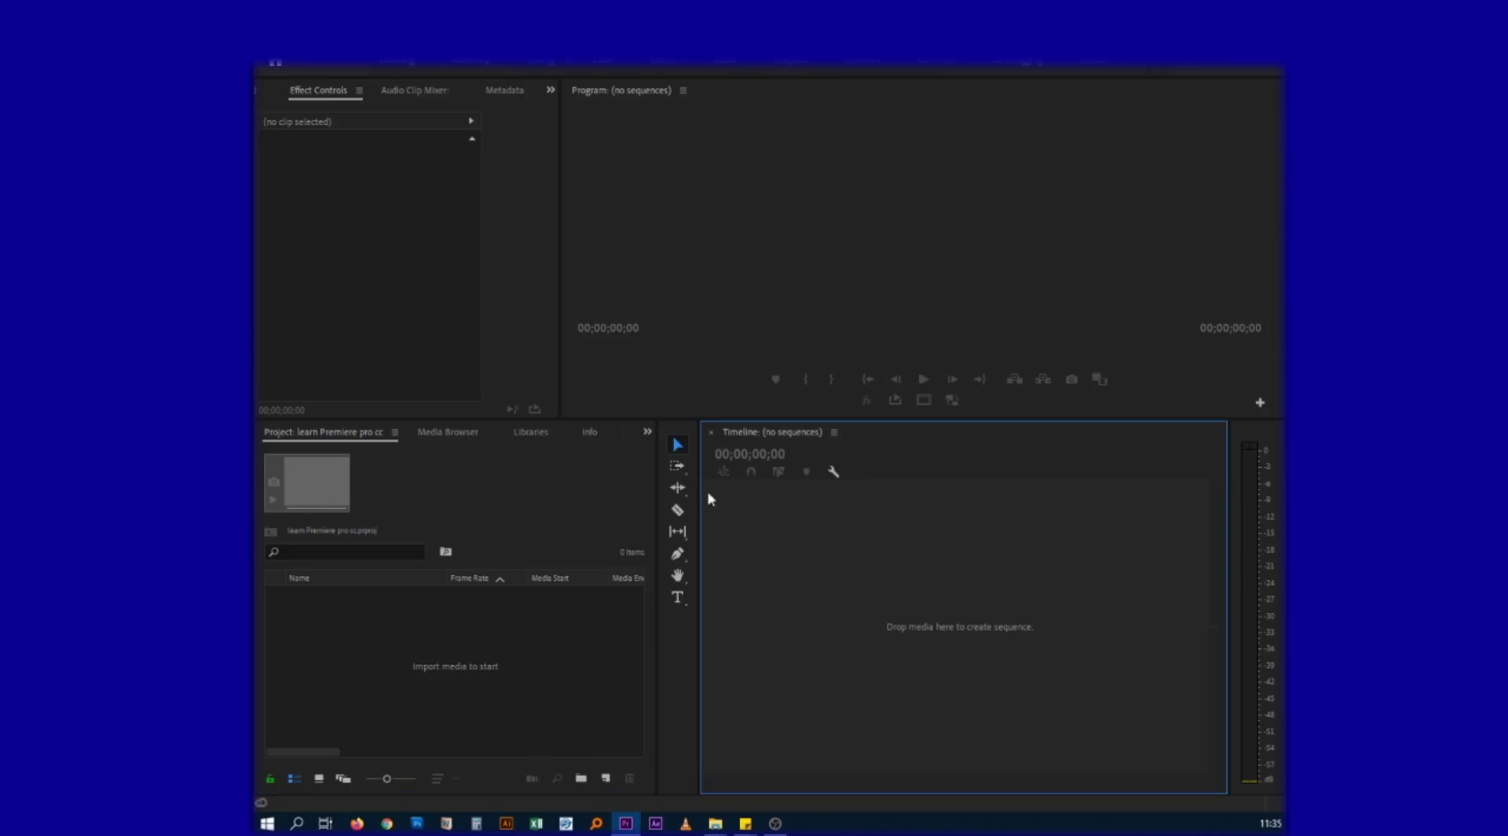
left_click(536, 617)
left_click(848, 611)
left_click(454, 620)
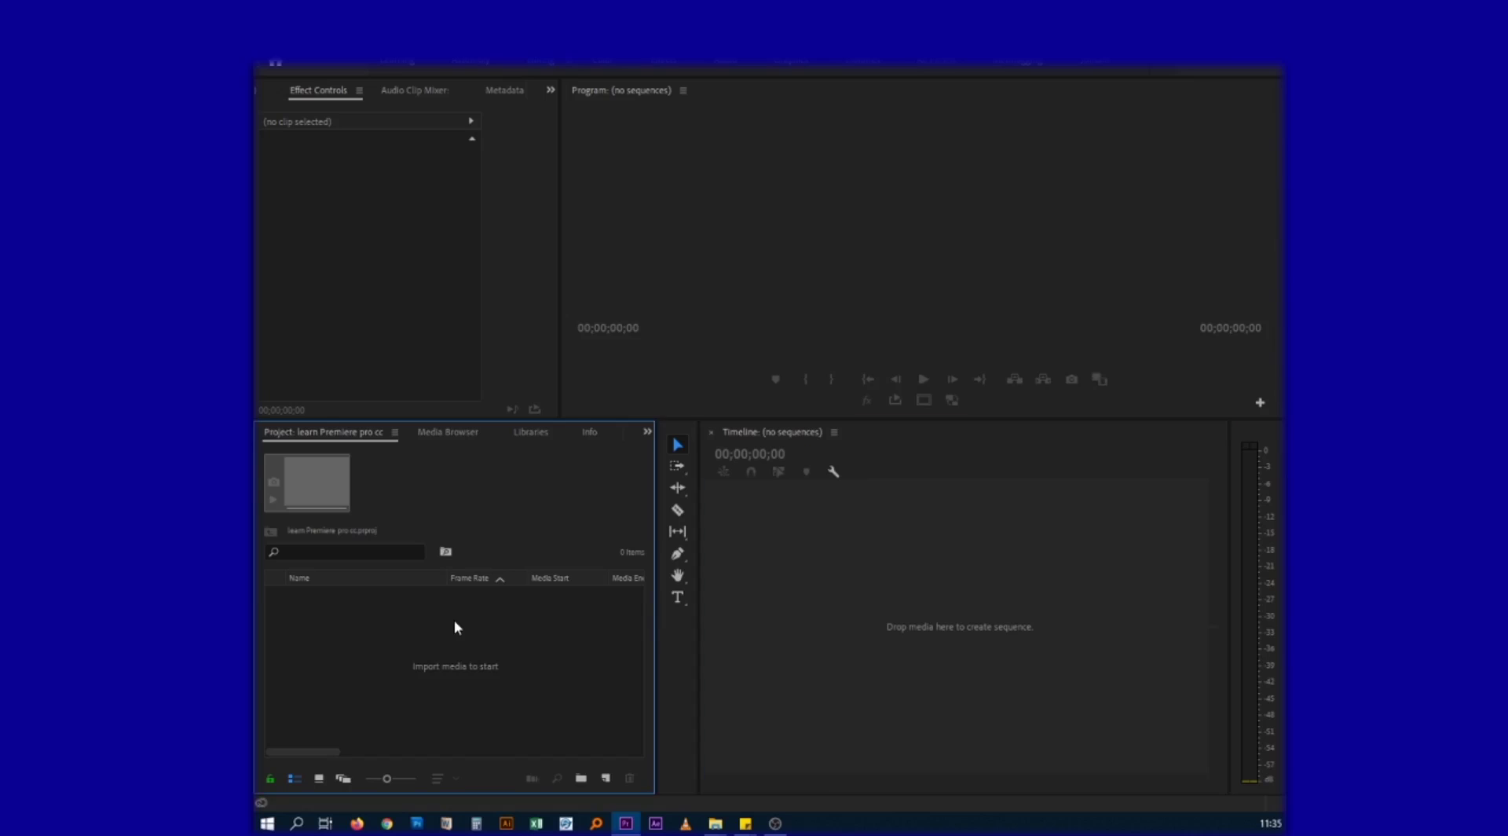
left_click(773, 536)
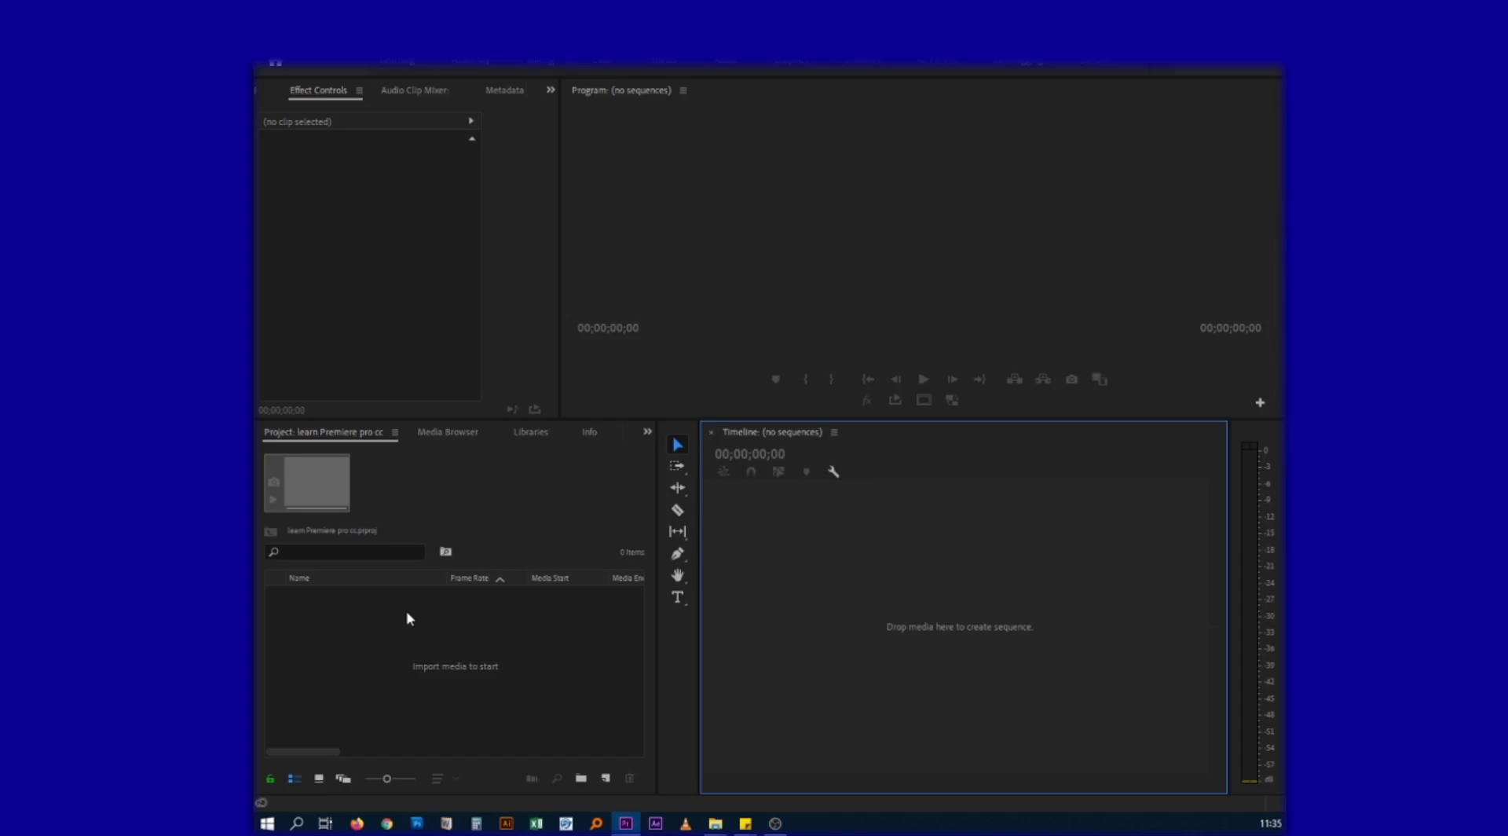
left_click(485, 625)
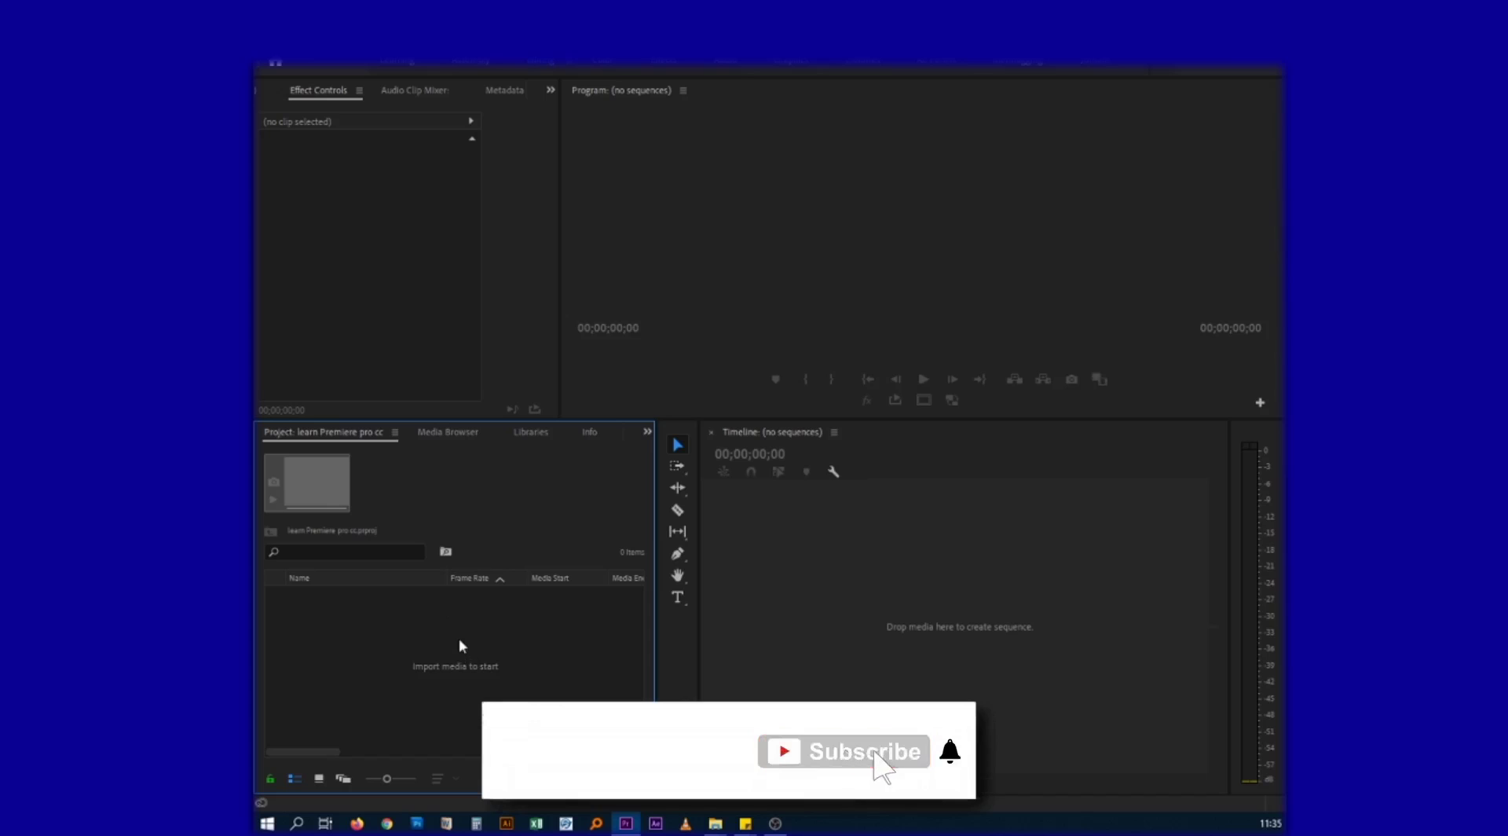
- Import 'How to Shoot Wedding Videos' from Downloads and select it in the Project panel
double_click(398, 630)
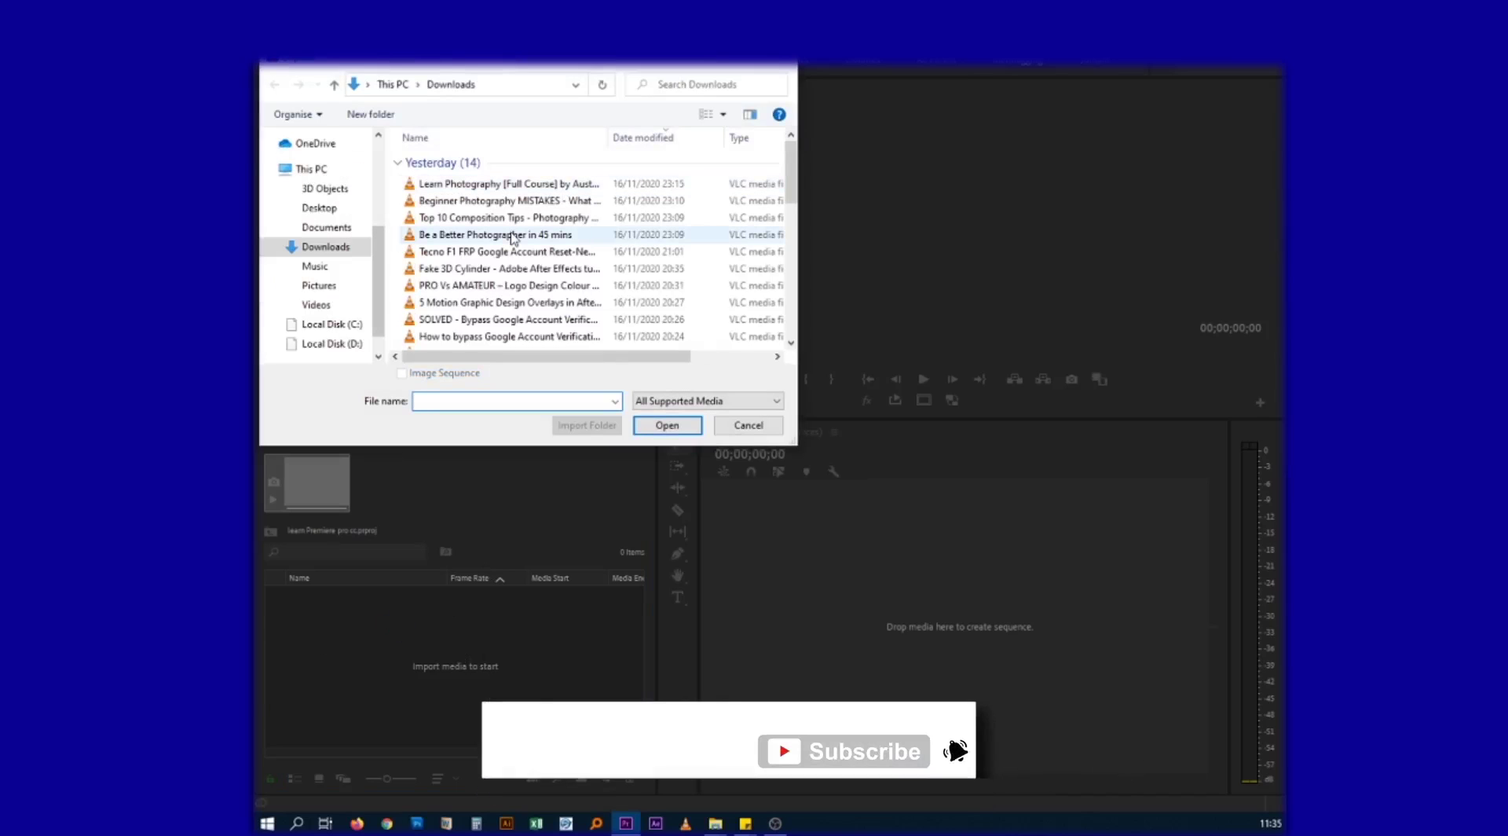
scroll(480, 235, "down", 4)
scroll(480, 235, "down", 1)
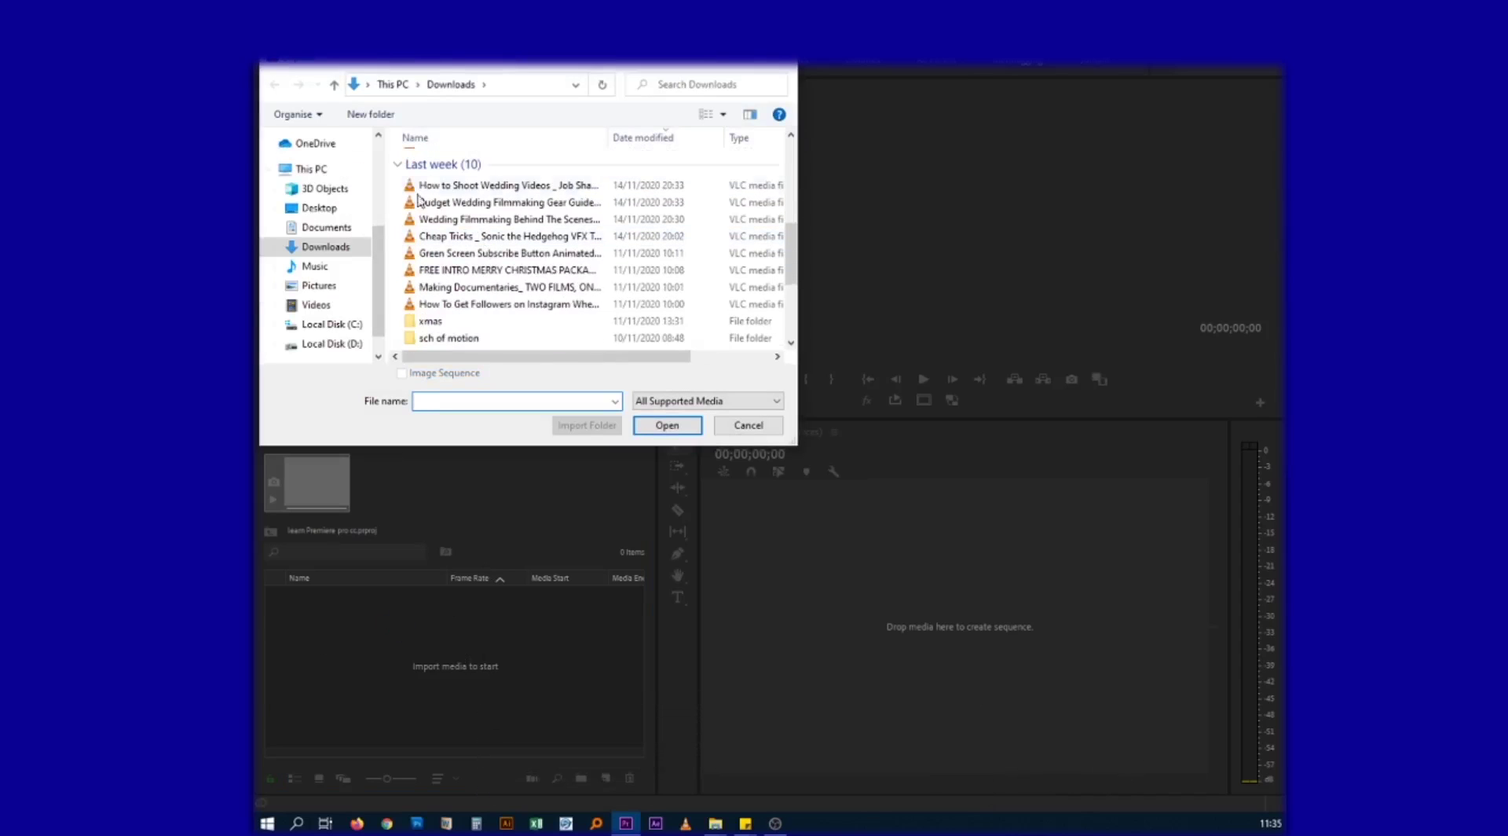
left_click(493, 188)
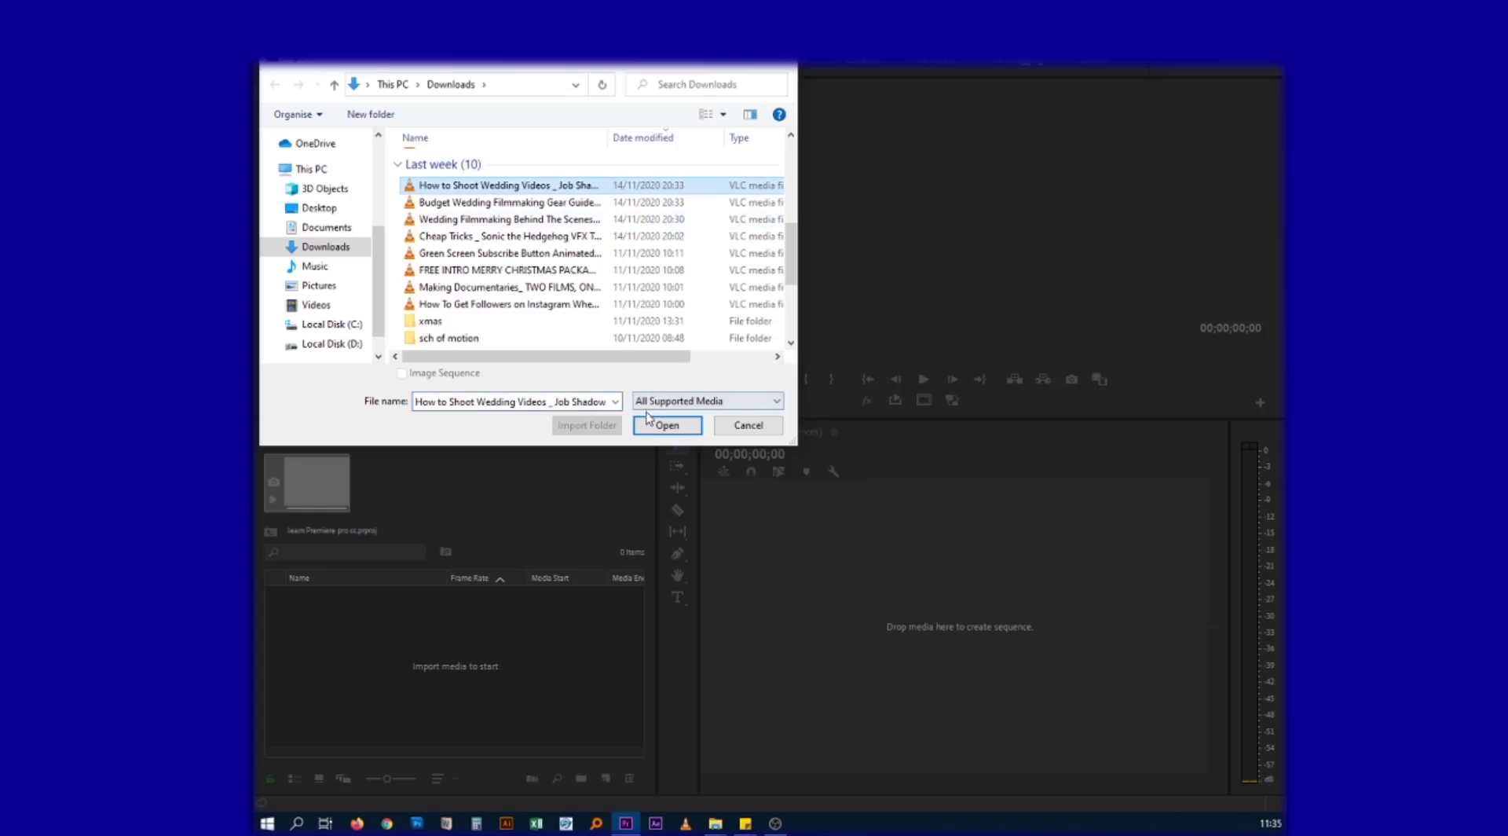
left_click(667, 425)
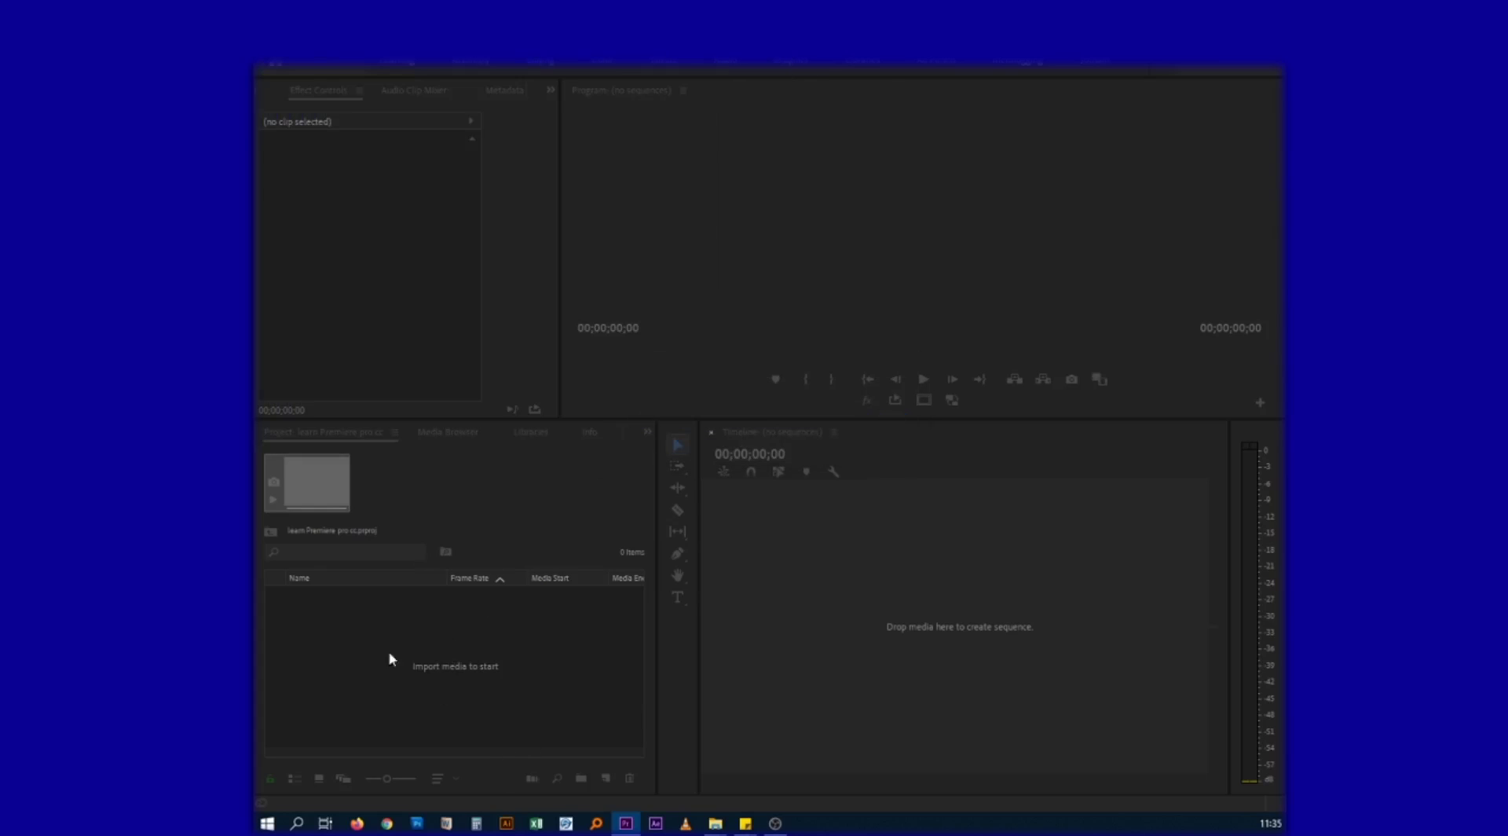
left_click(392, 606)
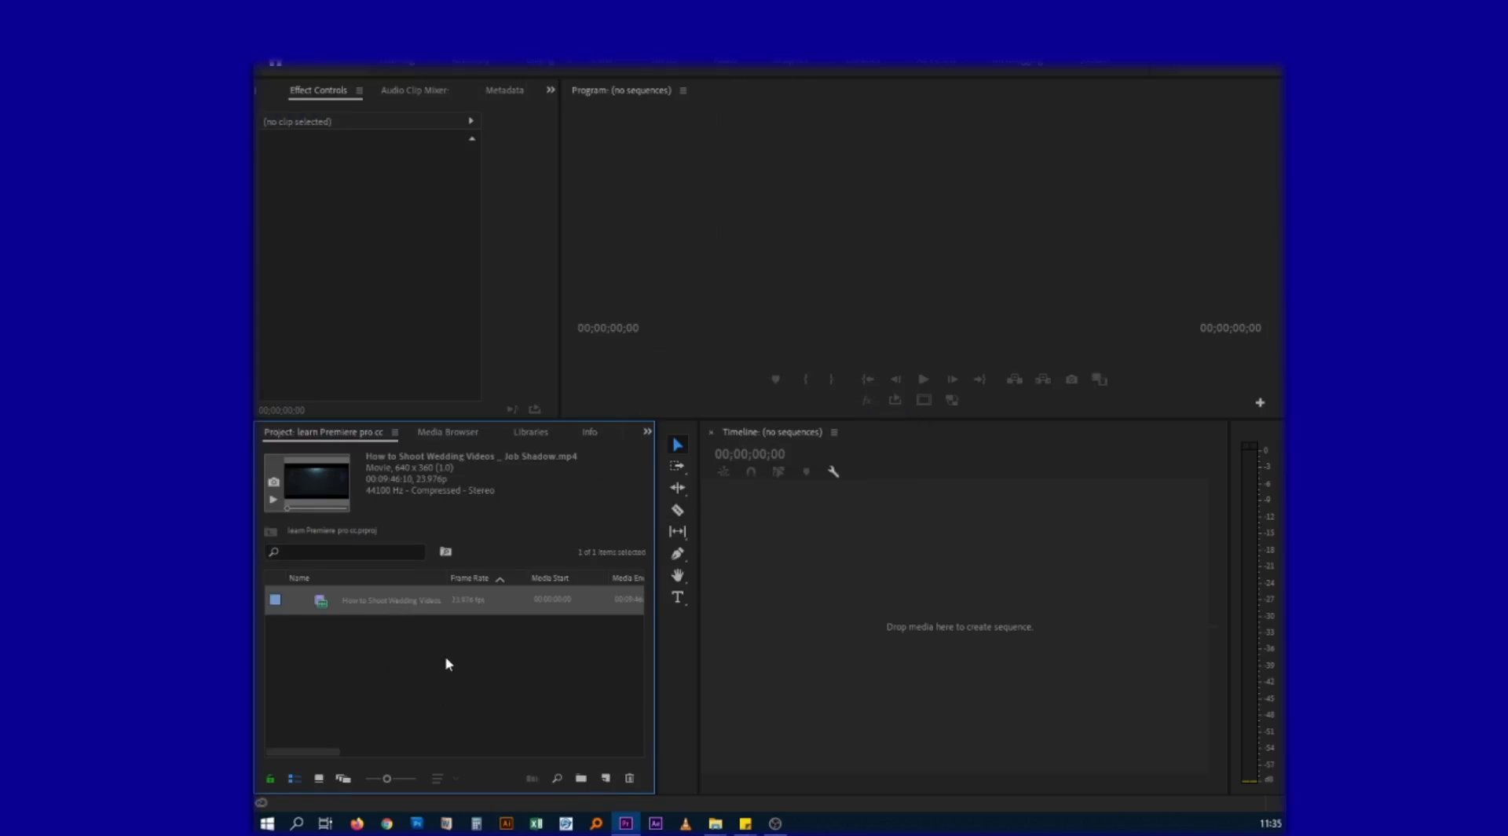
left_click(446, 661)
left_click(374, 601)
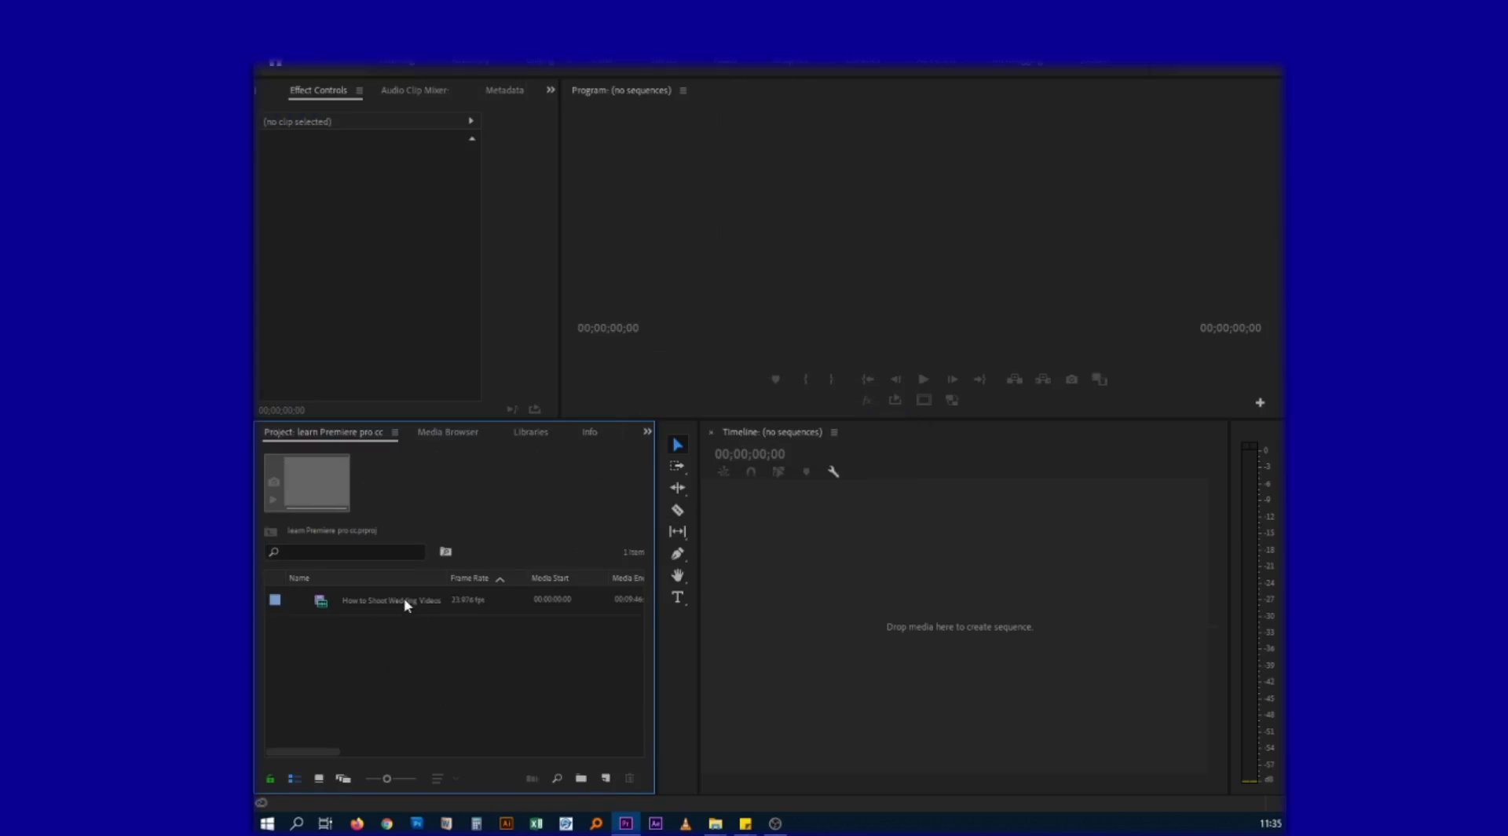
- Drop the wedding clip onto the empty Timeline to build its sequence, then deselect
left_click_drag(403, 600, 907, 622)
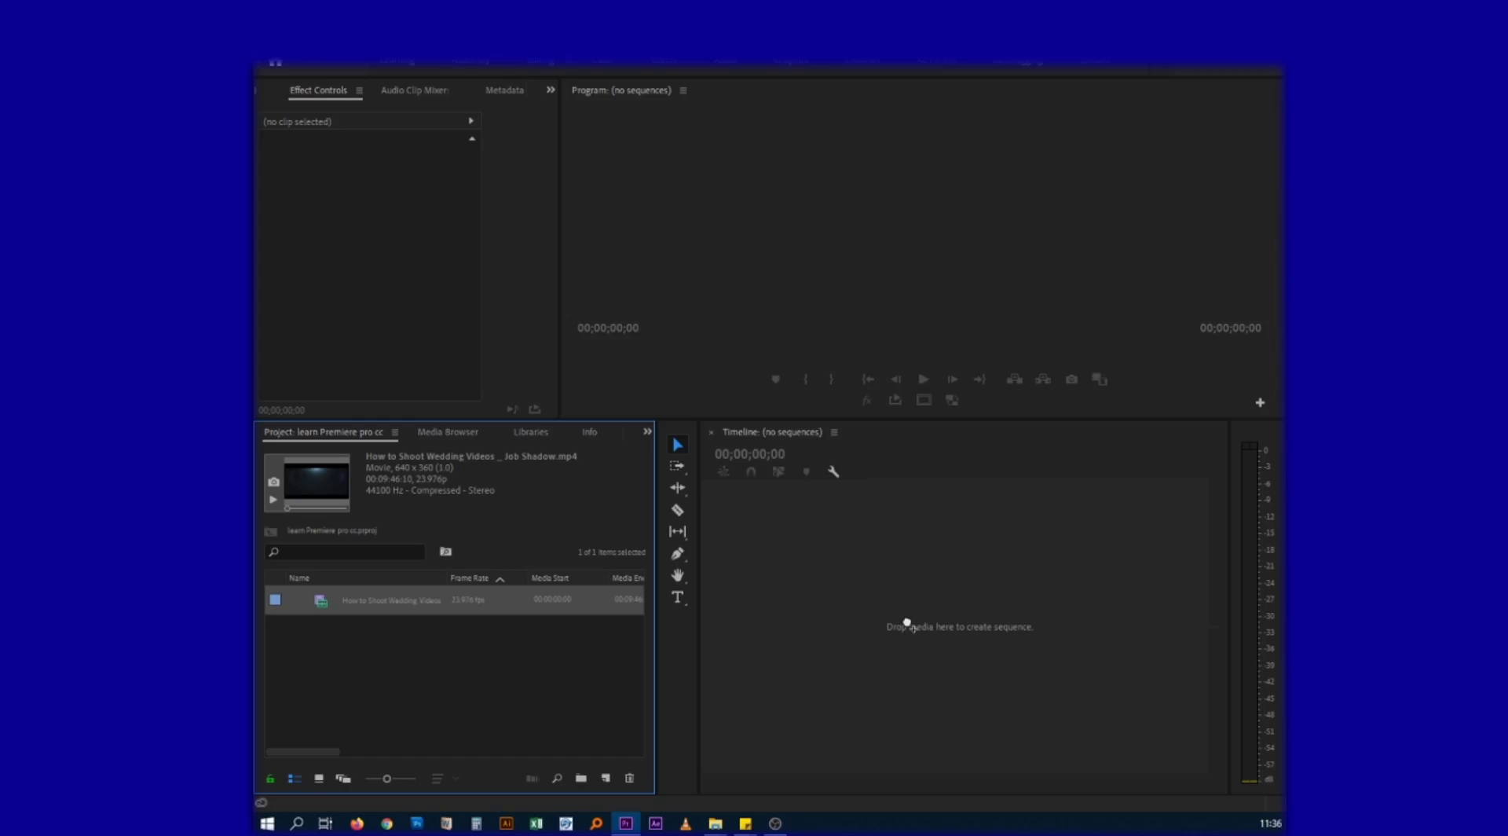
left_click_drag(907, 622, 909, 626)
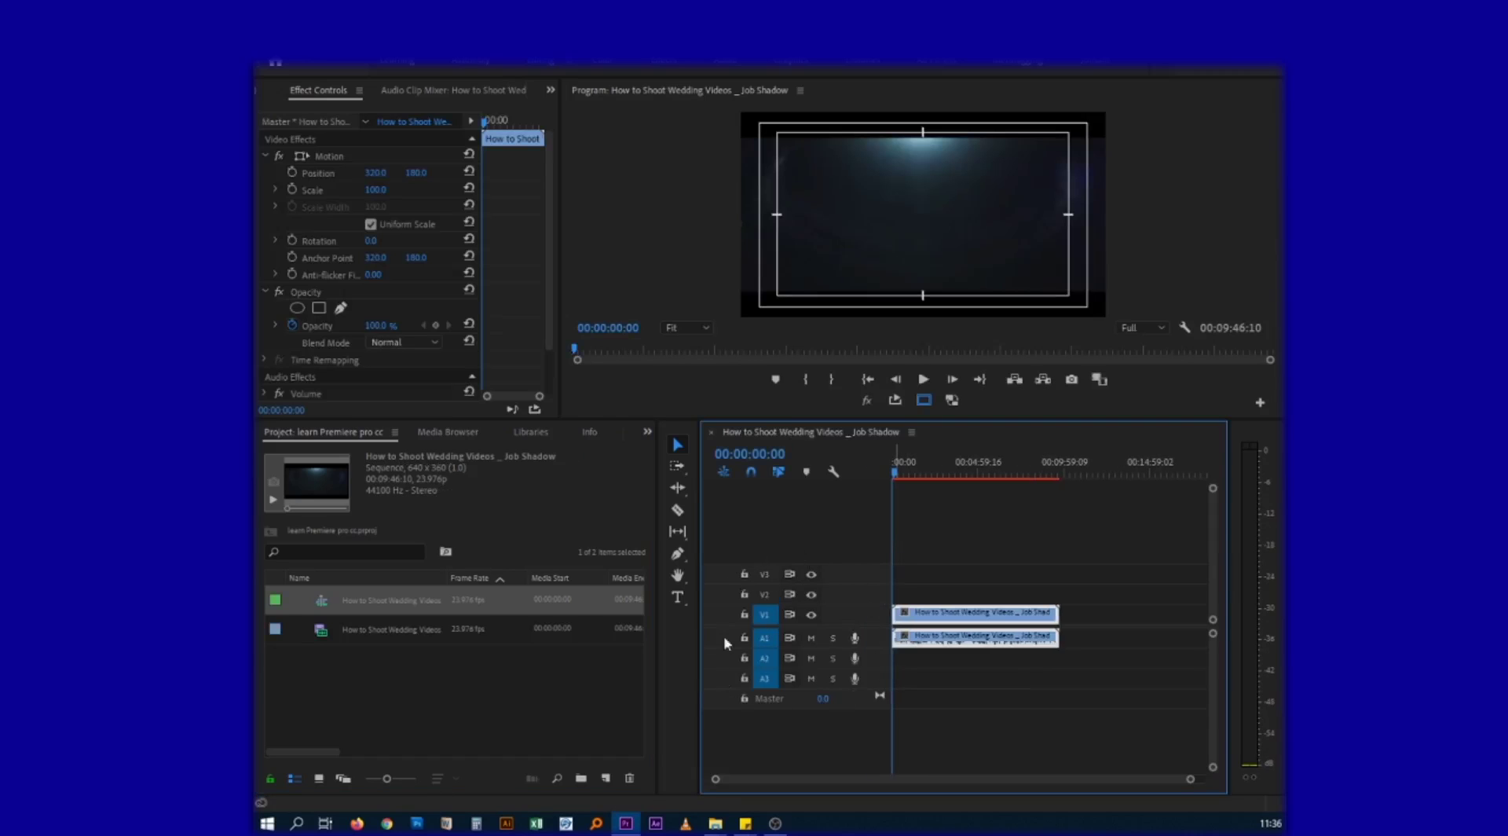
left_click(1028, 551)
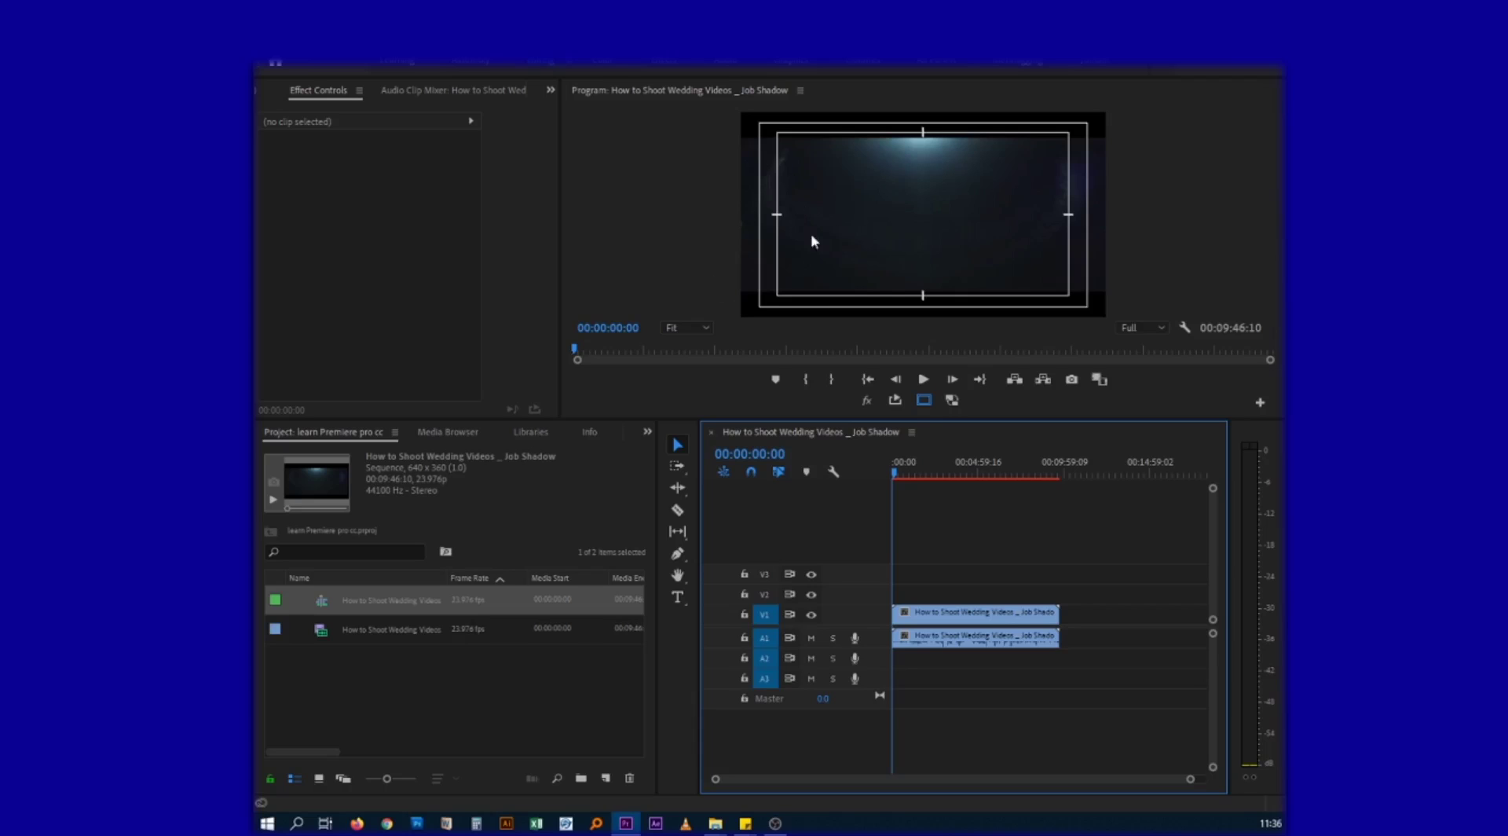
left_click(647, 171)
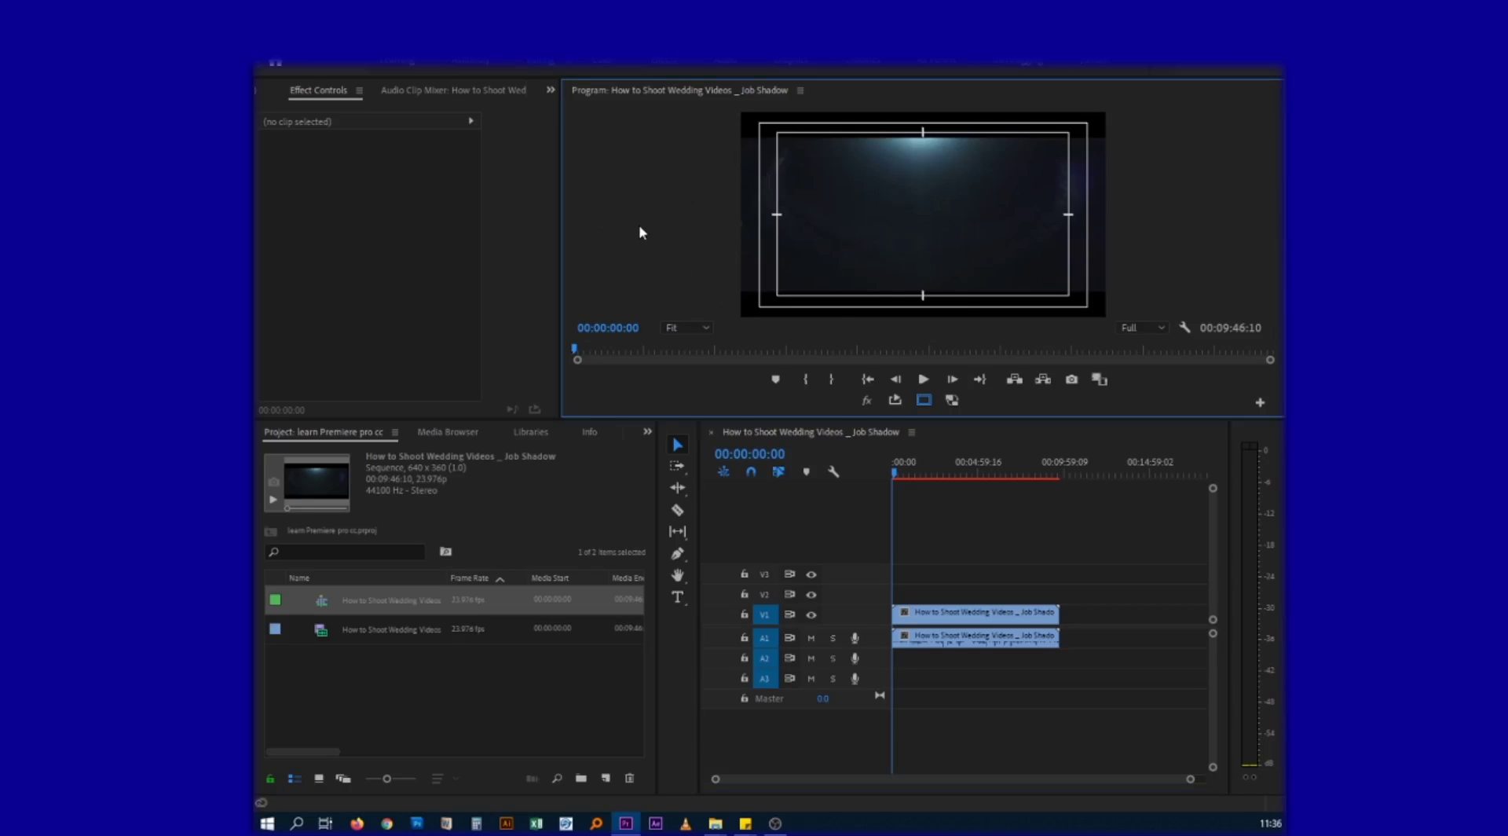
- Load the timeline clip into the Source monitor and widen the Source monitor
double_click(925, 614)
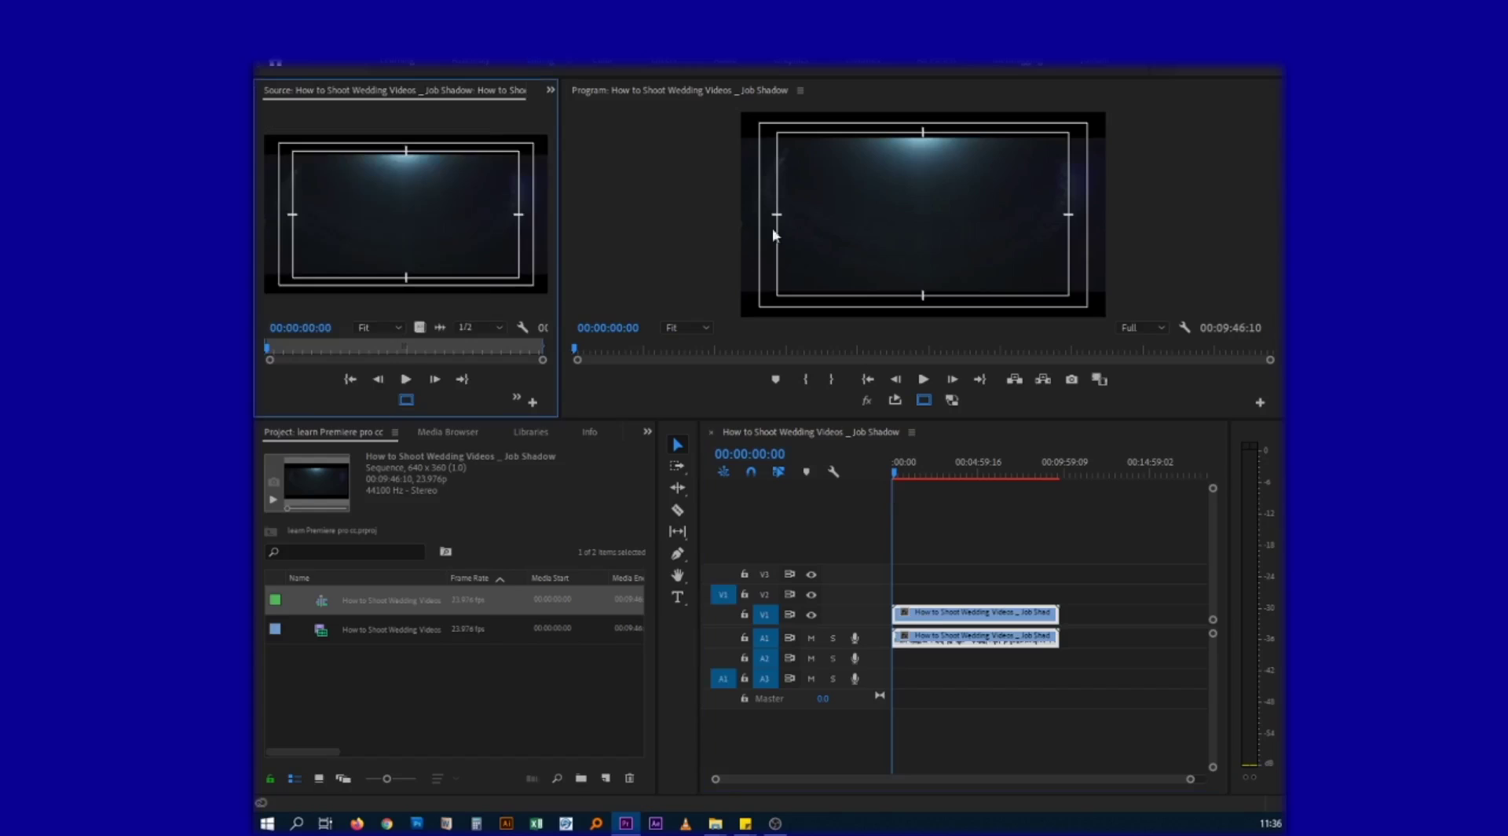
left_click(704, 183)
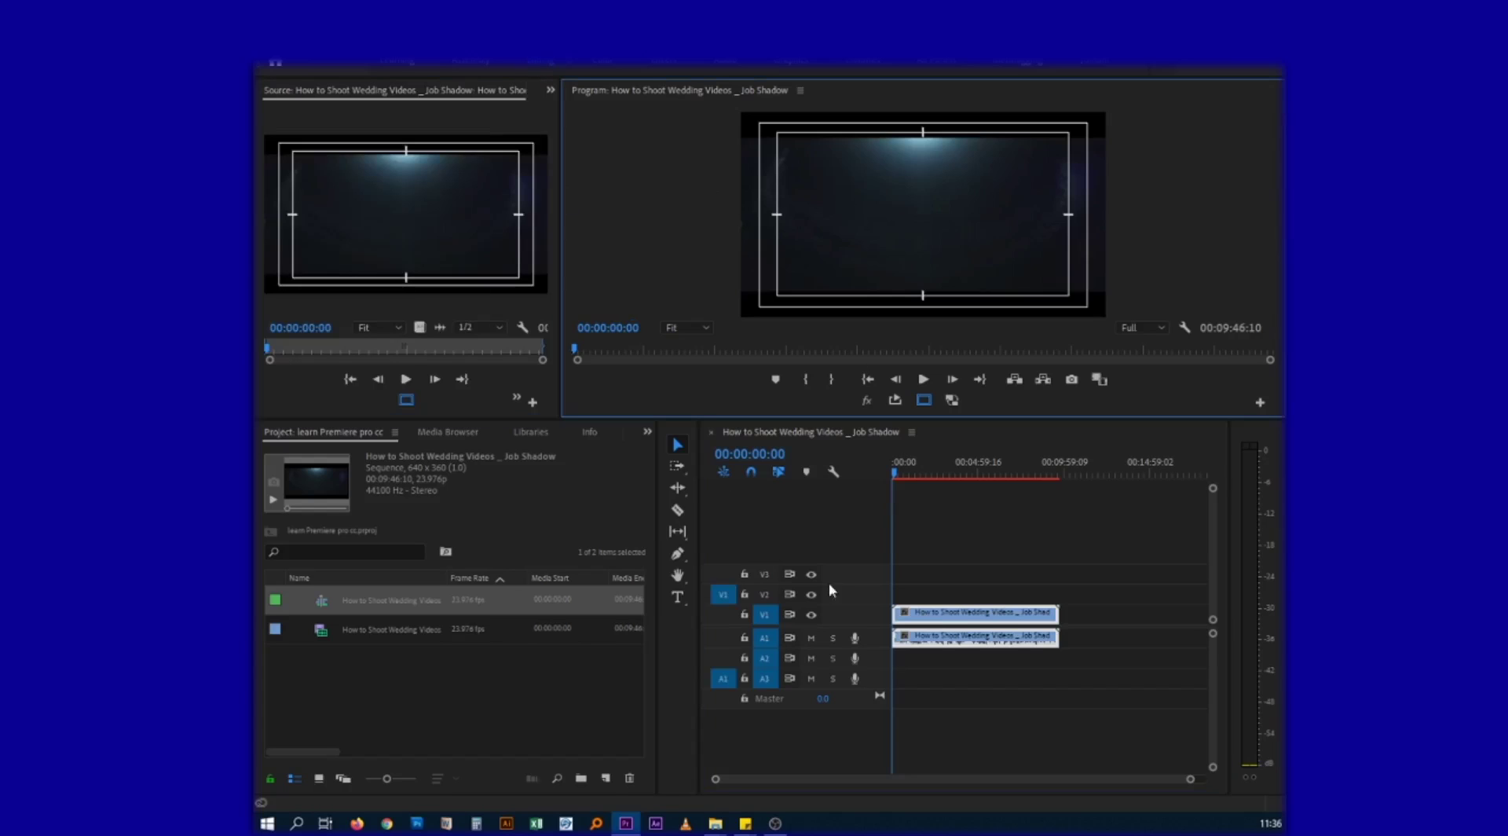
left_click(935, 629)
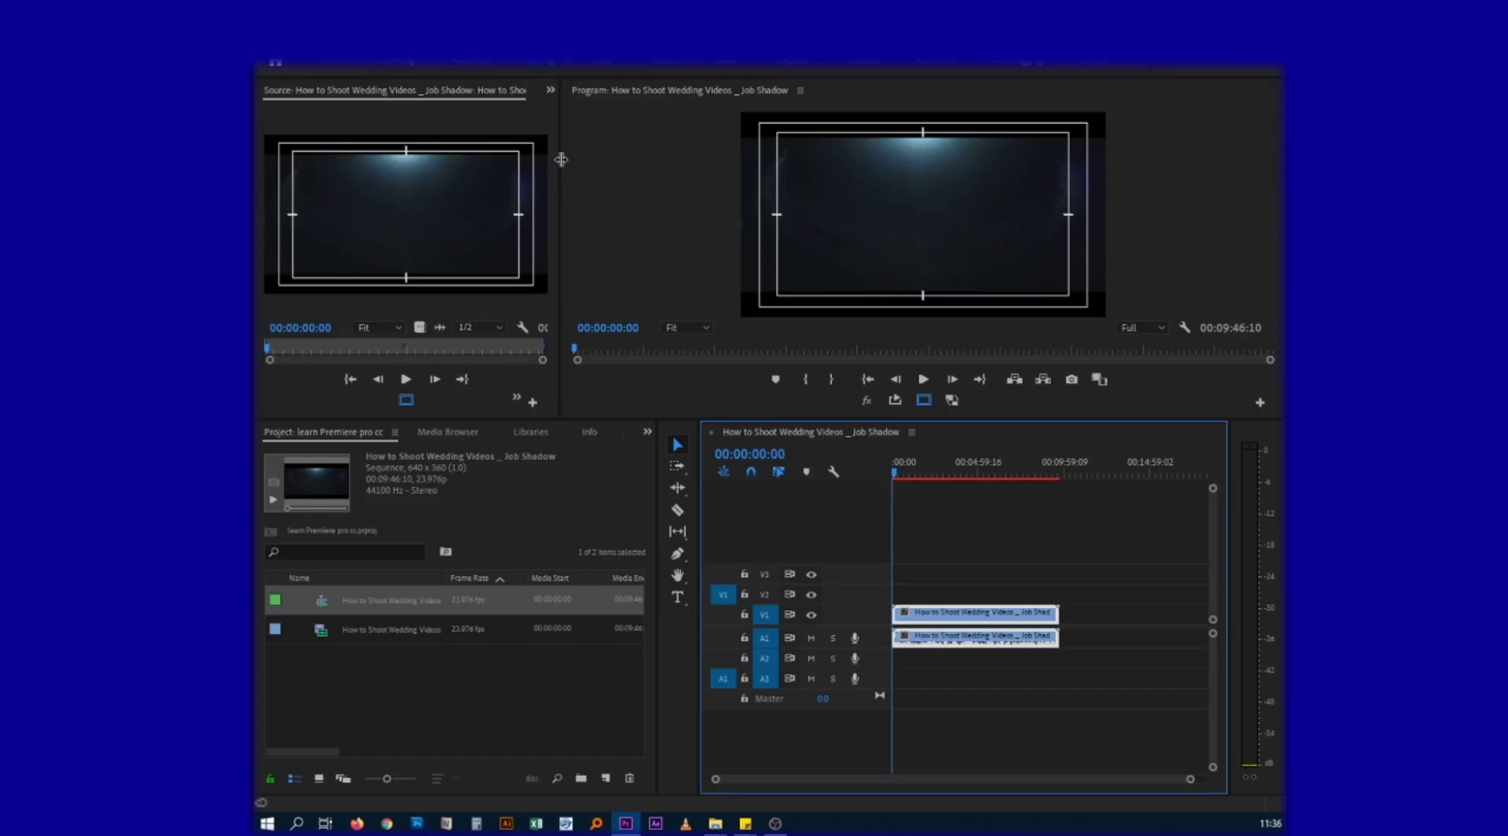
left_click_drag(561, 165, 800, 165)
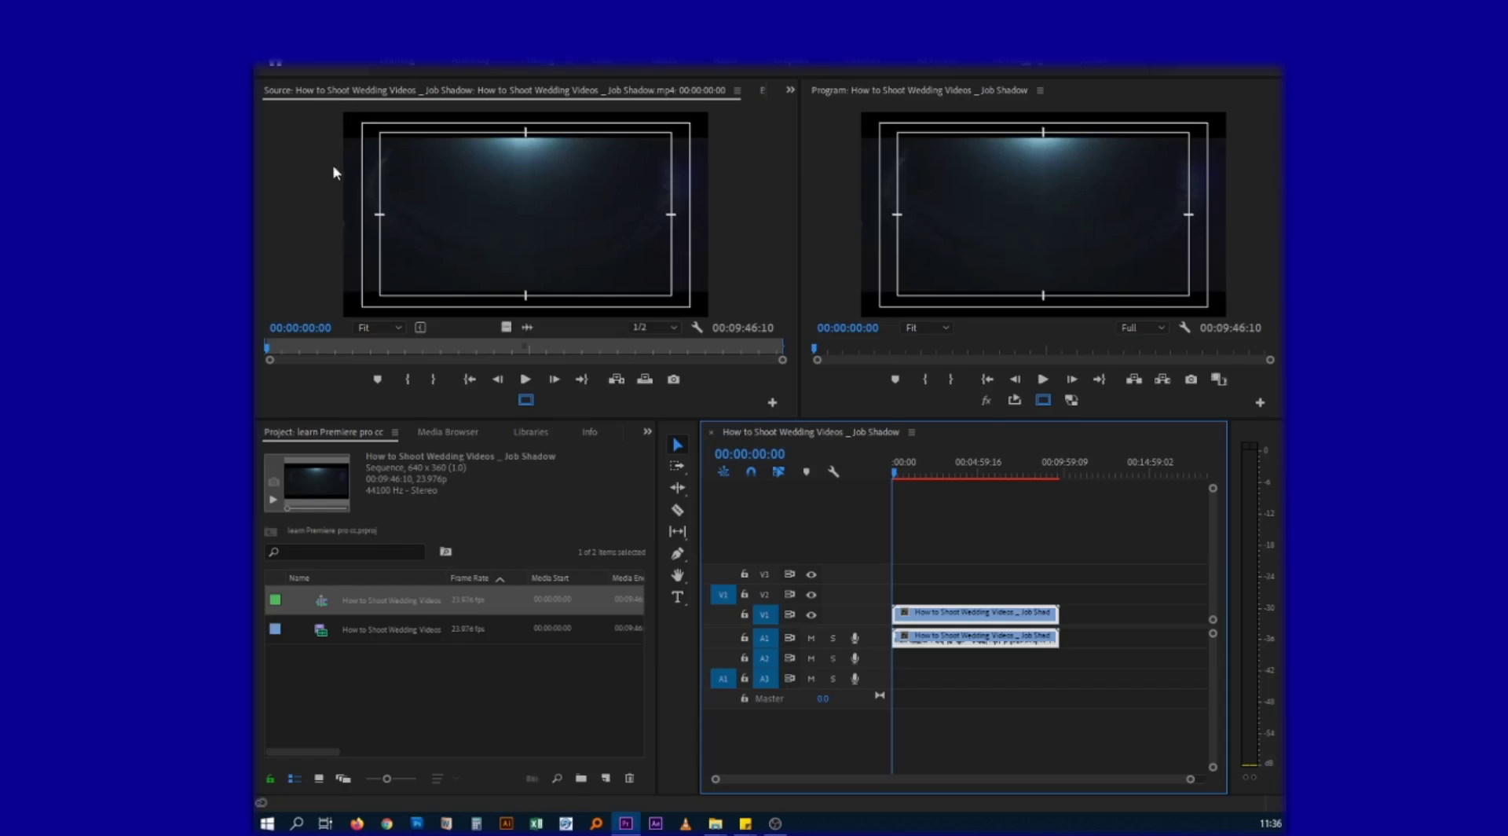
left_click(733, 248)
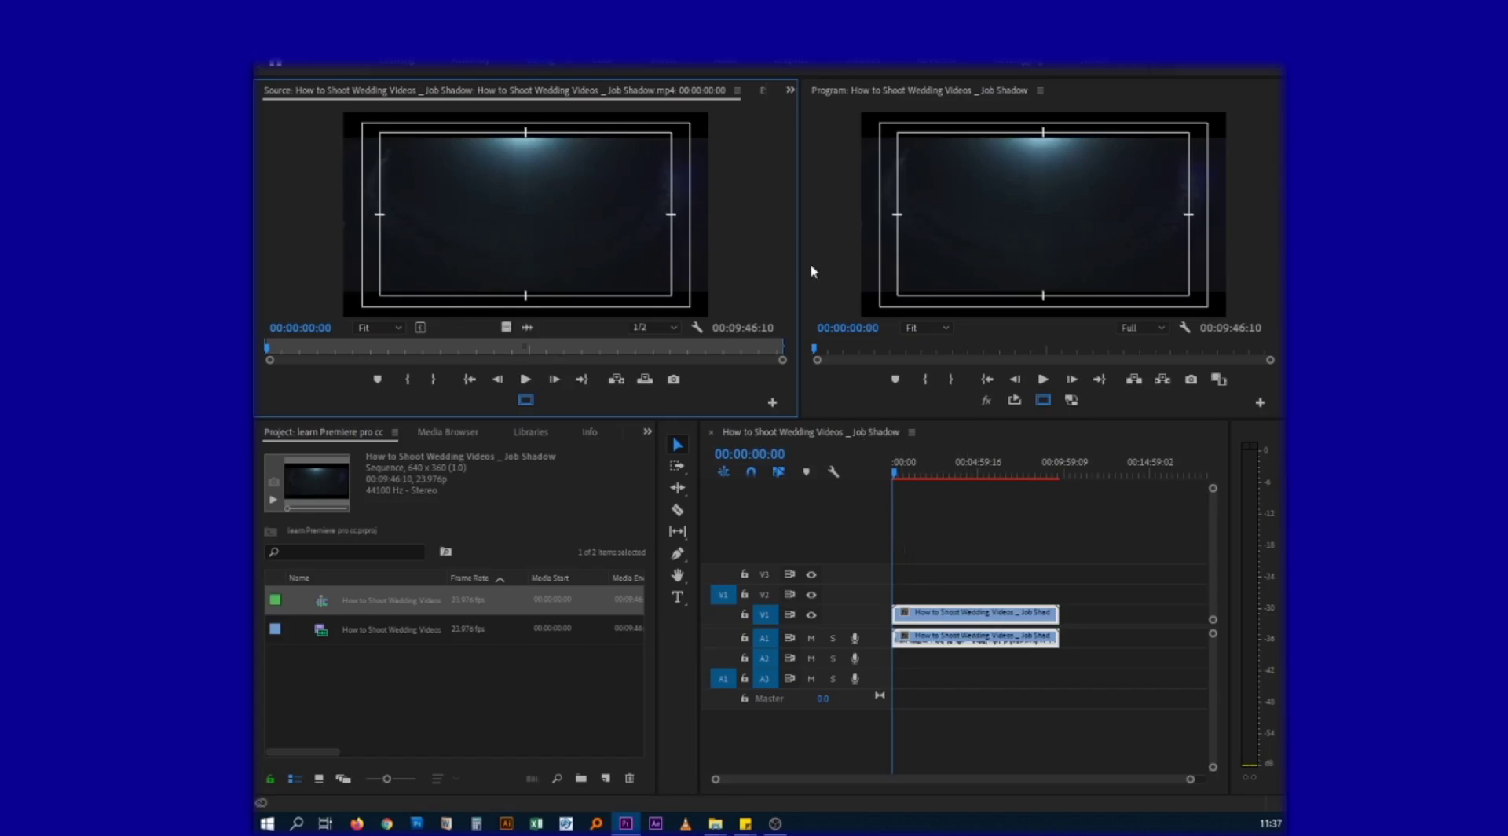
- Rebalance the Source and Program monitor widths and make both monitors taller
left_click_drag(800, 206, 700, 210)
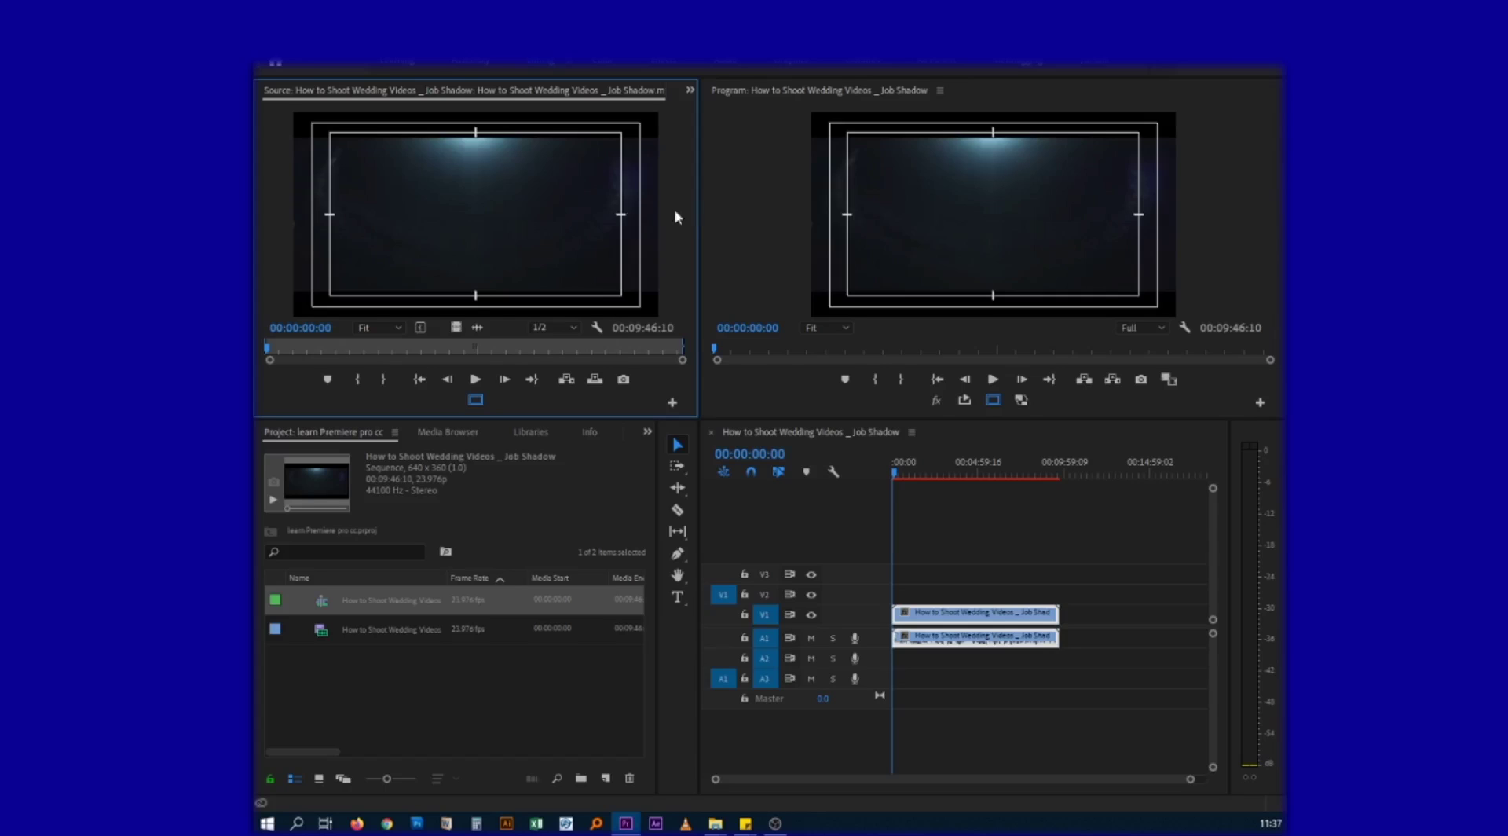
left_click(741, 253)
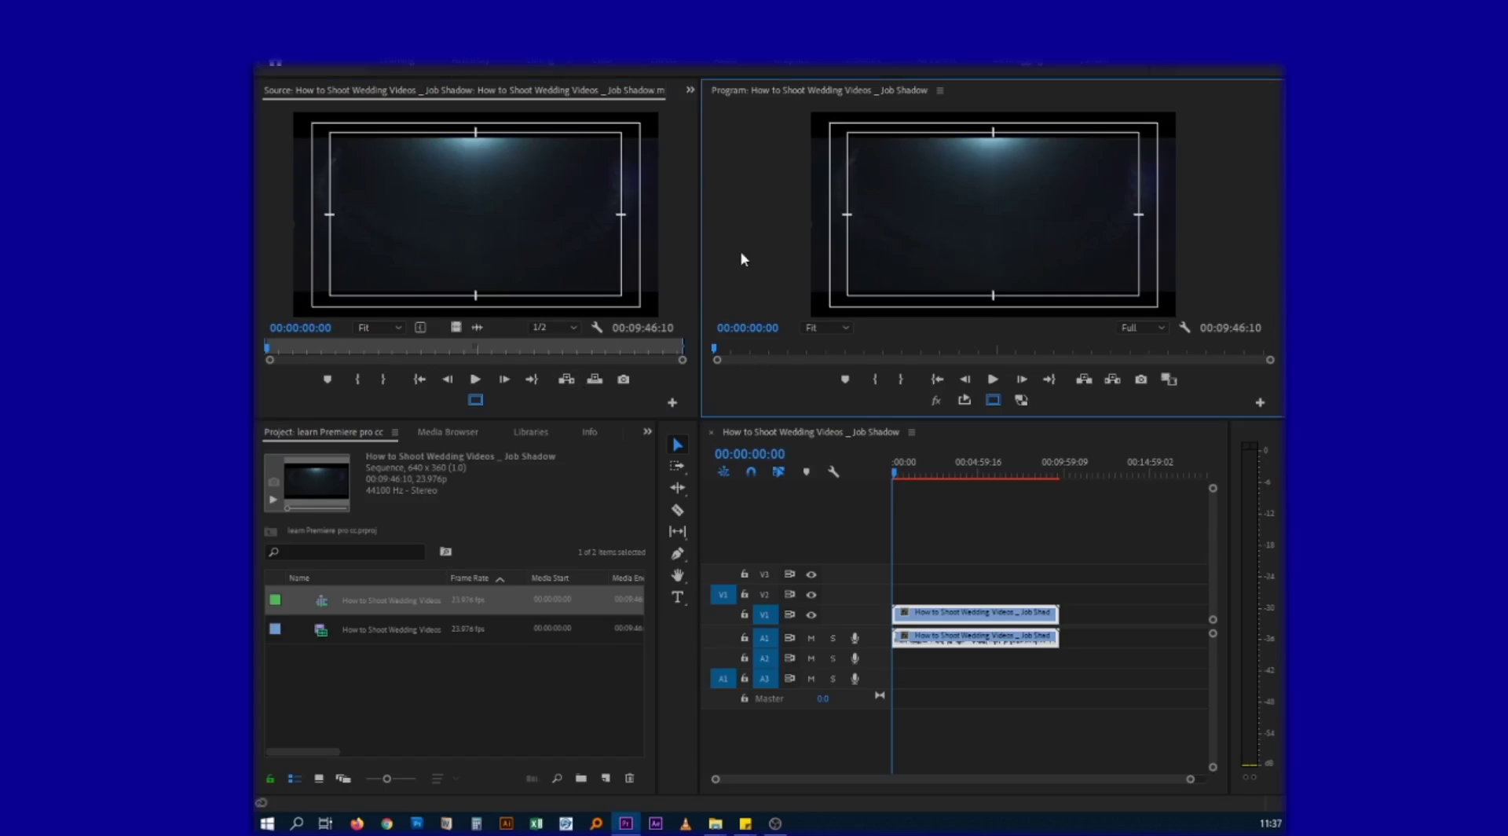
left_click(577, 399)
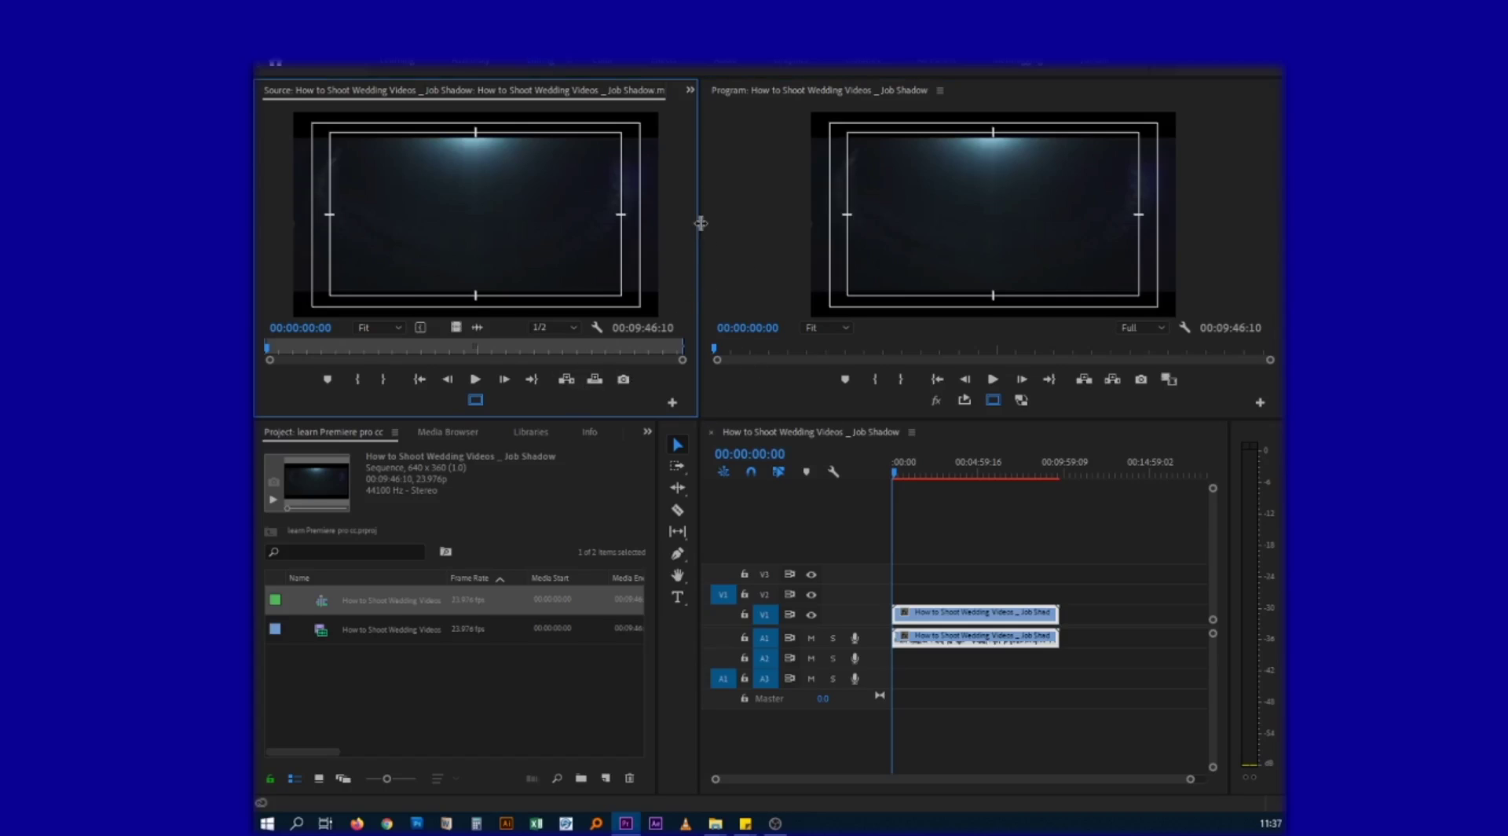
left_click_drag(700, 223, 669, 227)
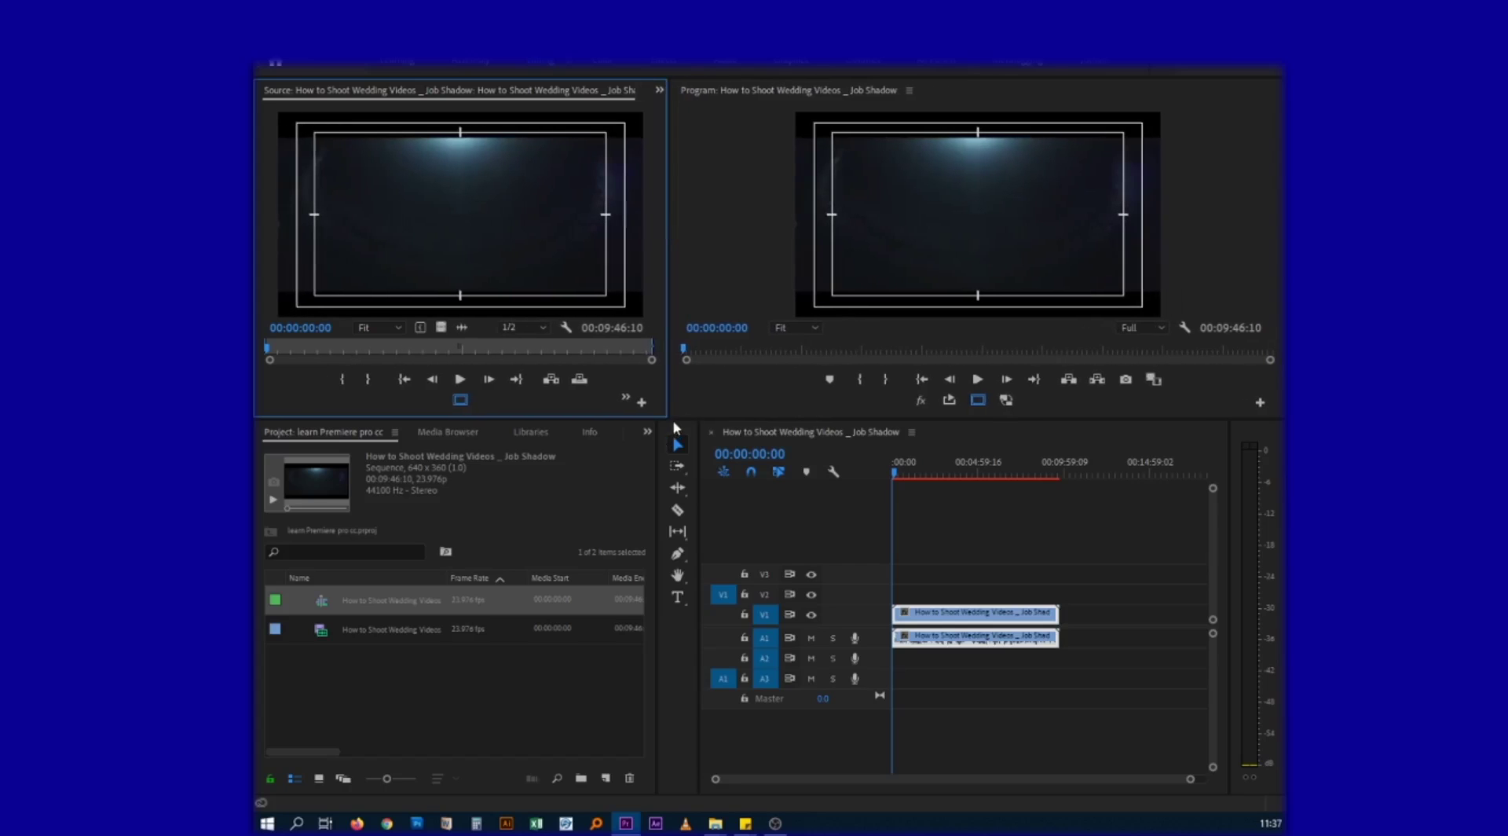
left_click_drag(675, 422, 674, 435)
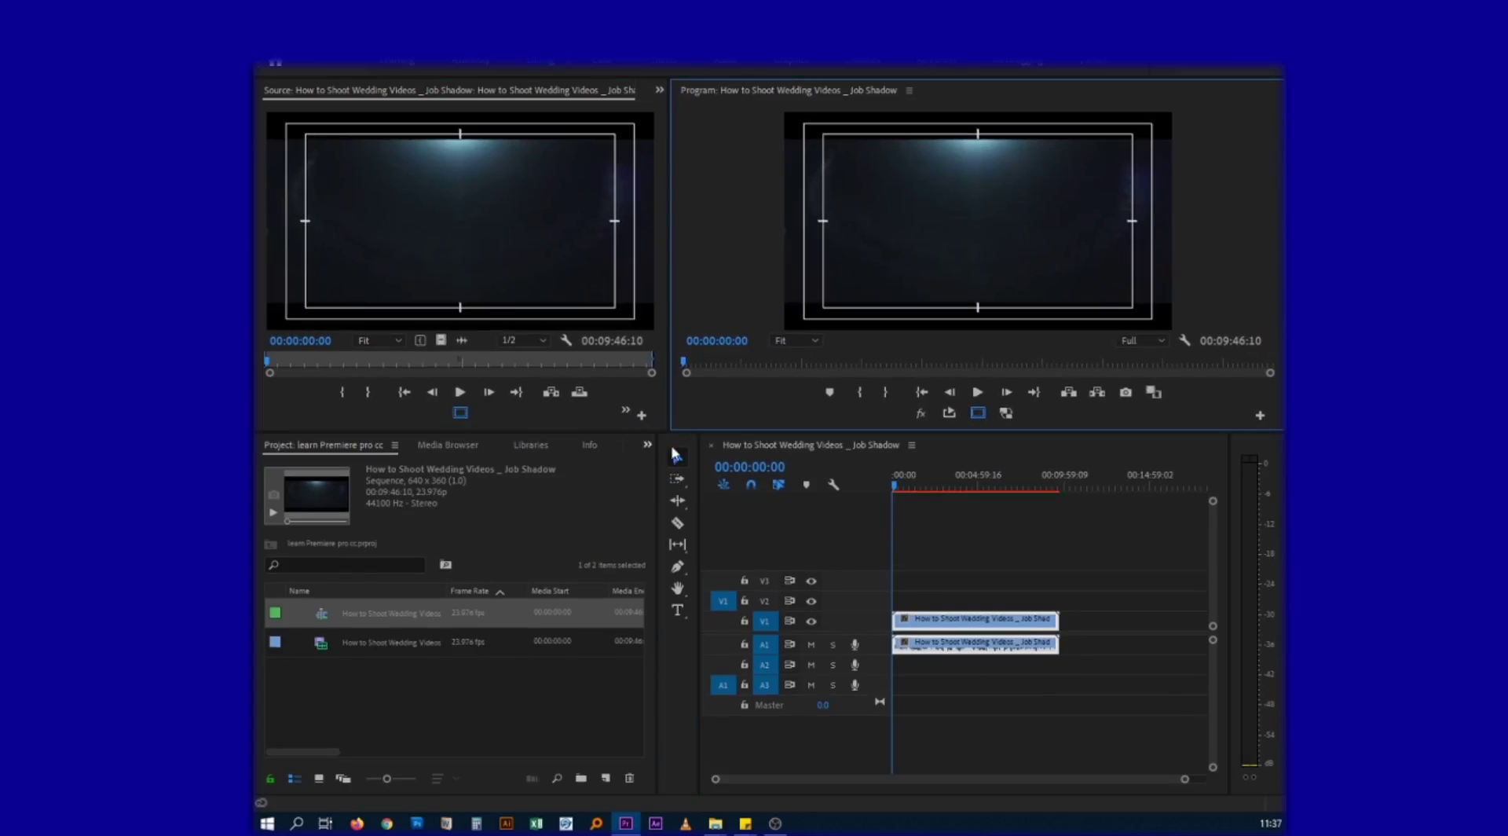
- Move focus among Timeline, Program monitor and Project panel, then show Source's grouped-panels list
left_click(854, 488)
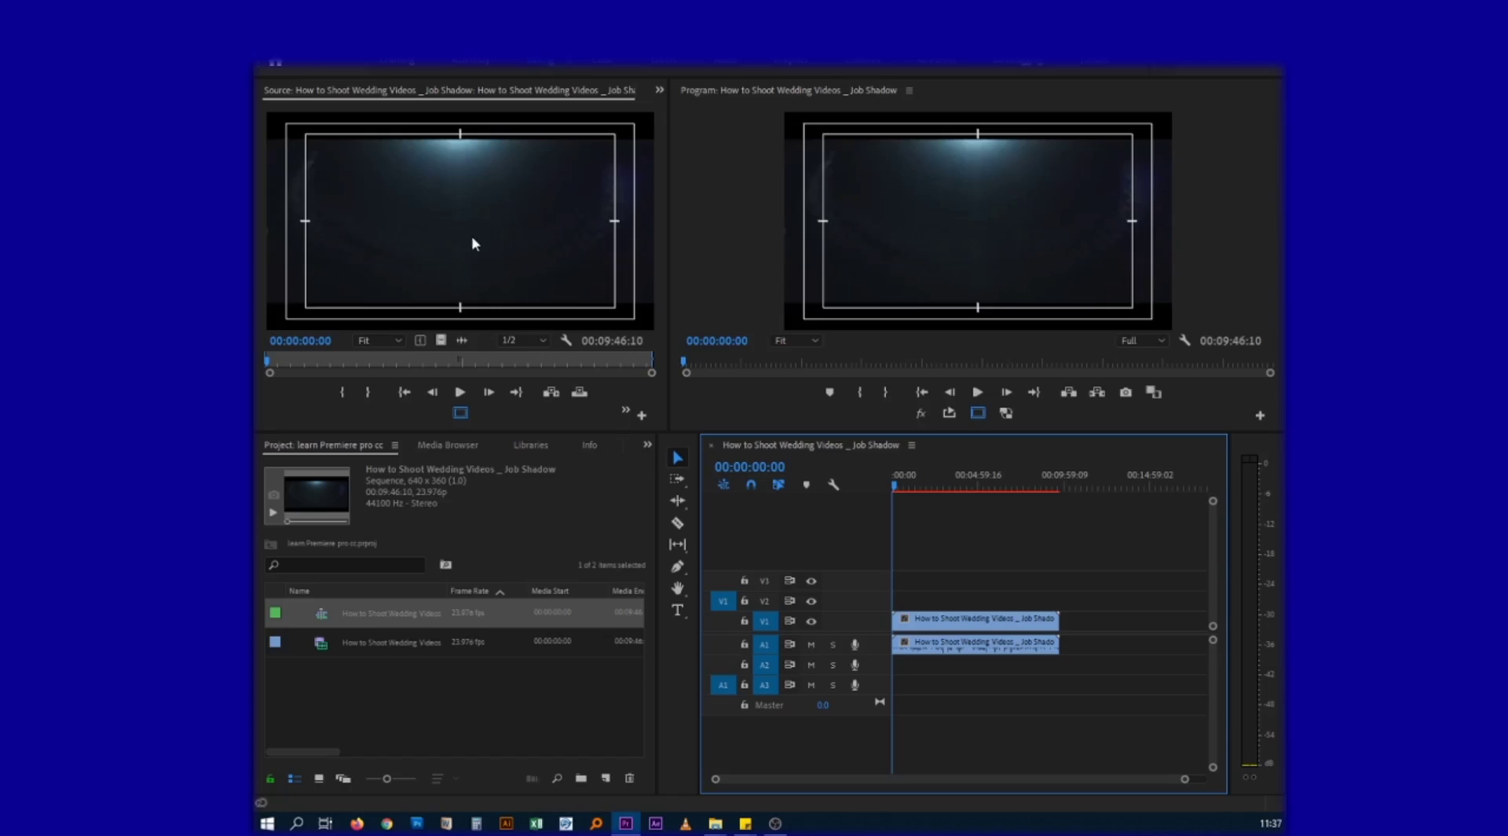
left_click(689, 259)
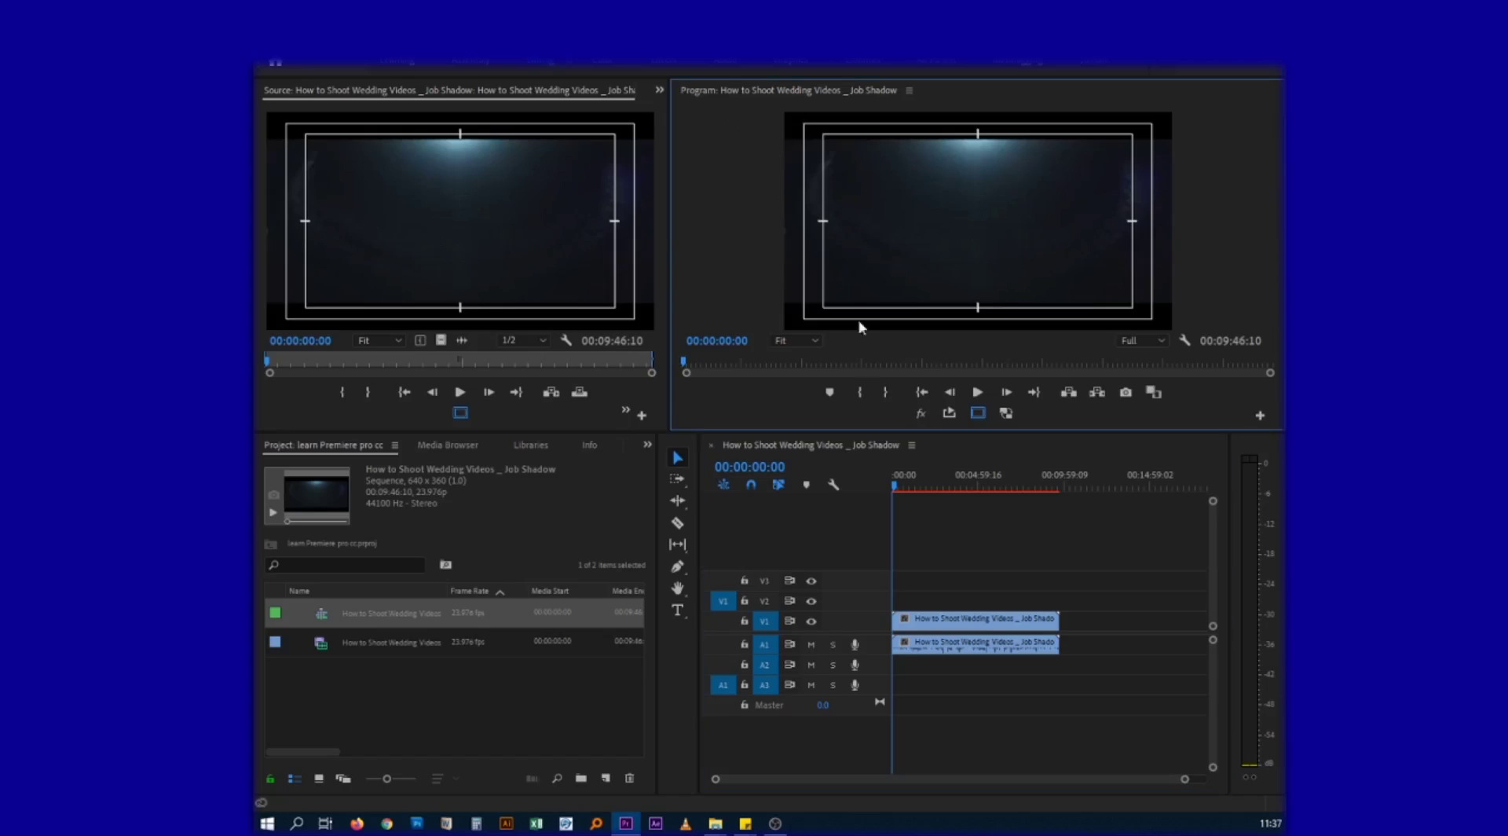
left_click(936, 617)
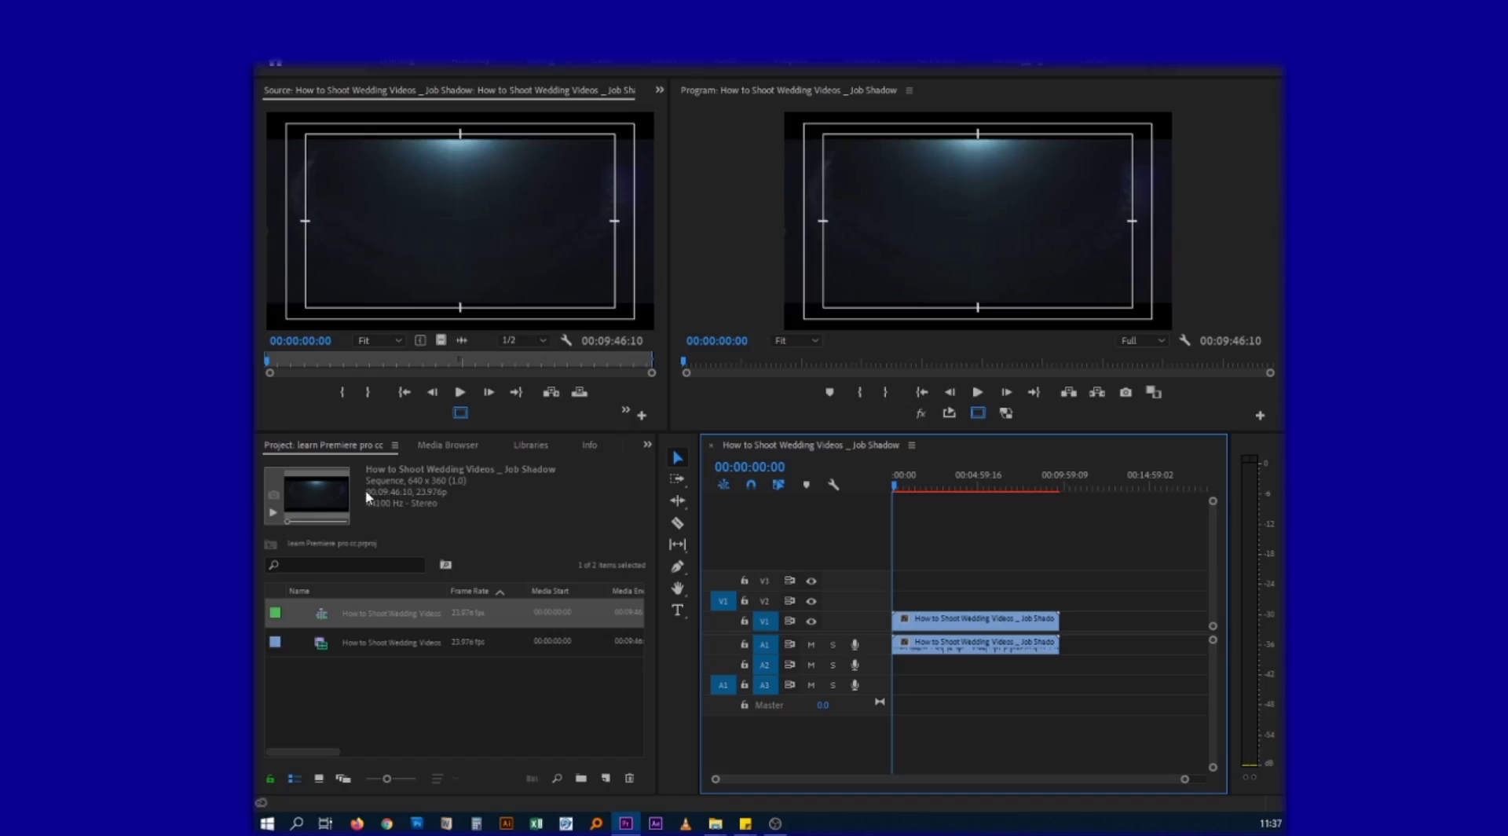
left_click(351, 680)
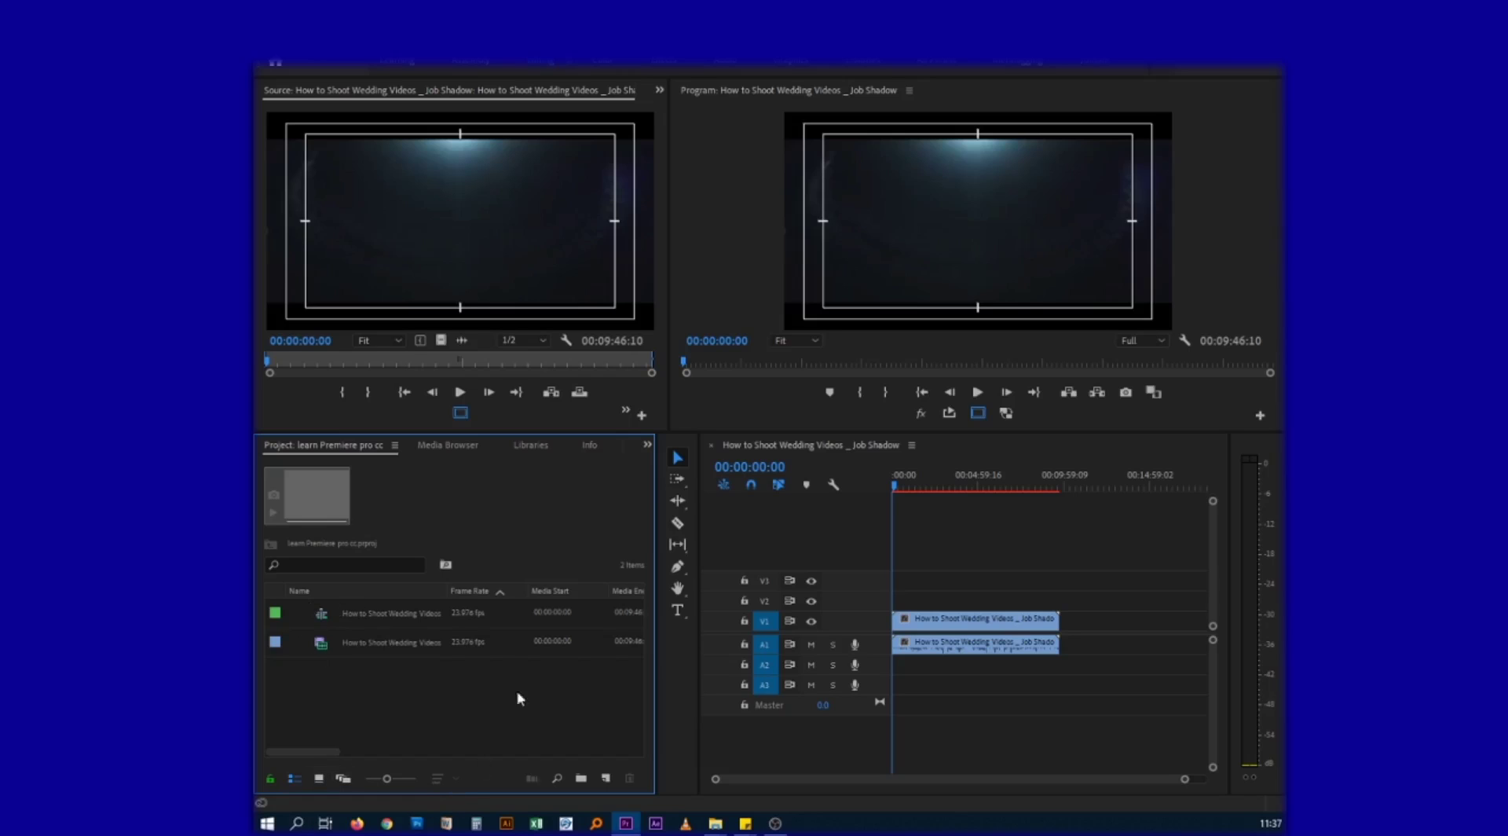
left_click(742, 236)
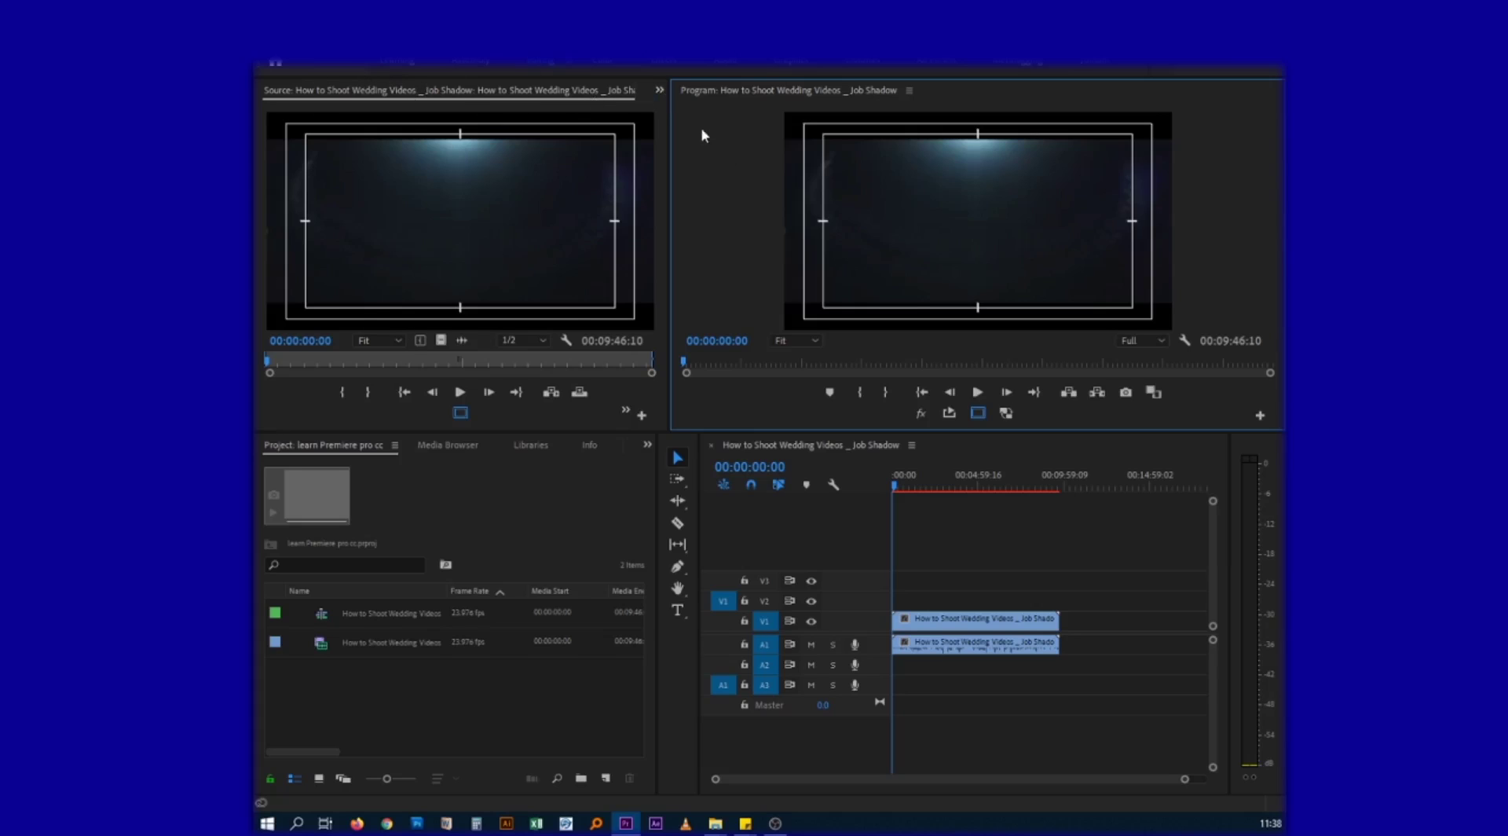
left_click(659, 91)
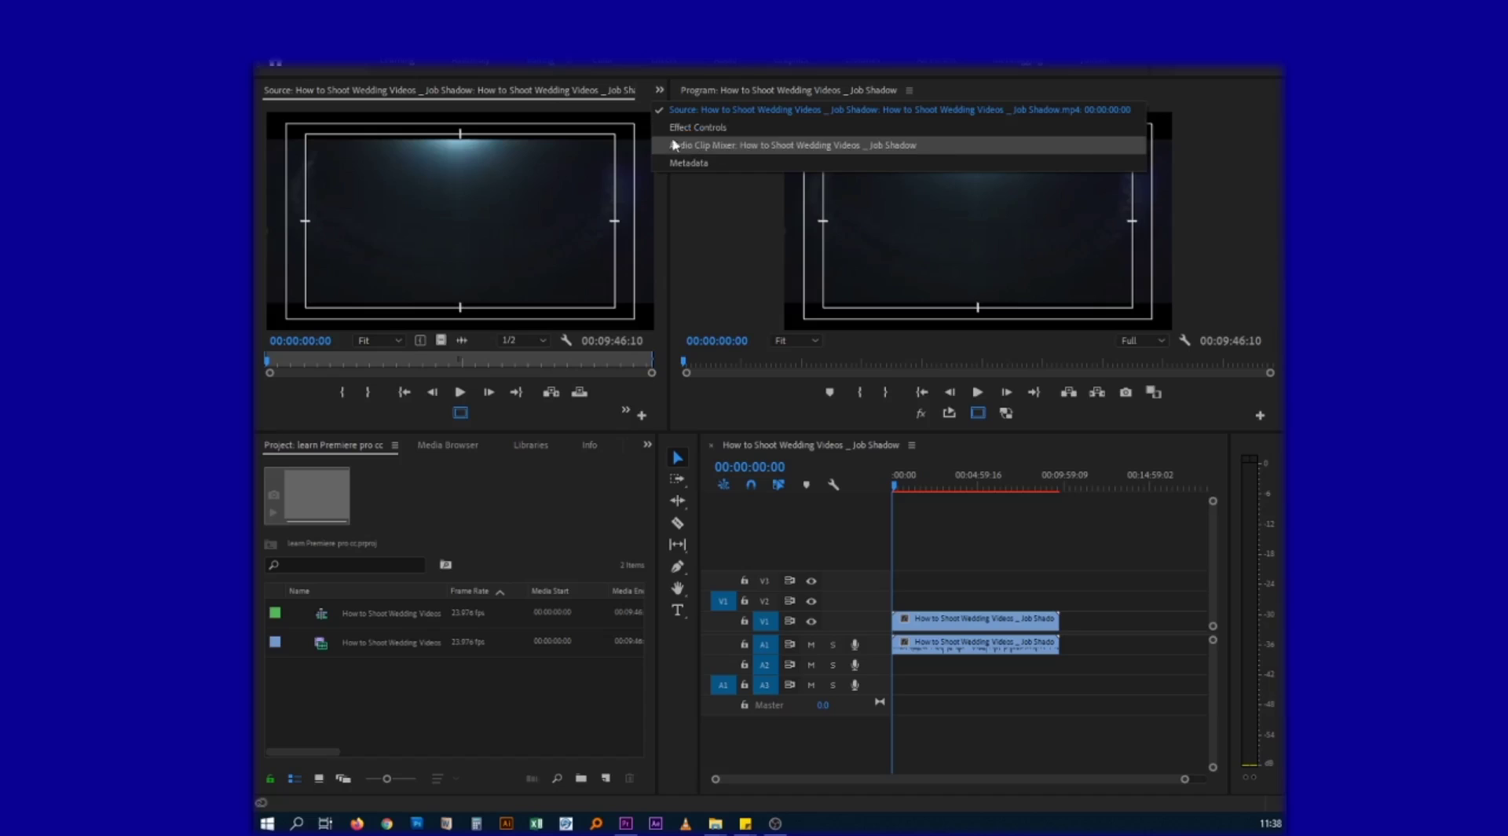
left_click(711, 130)
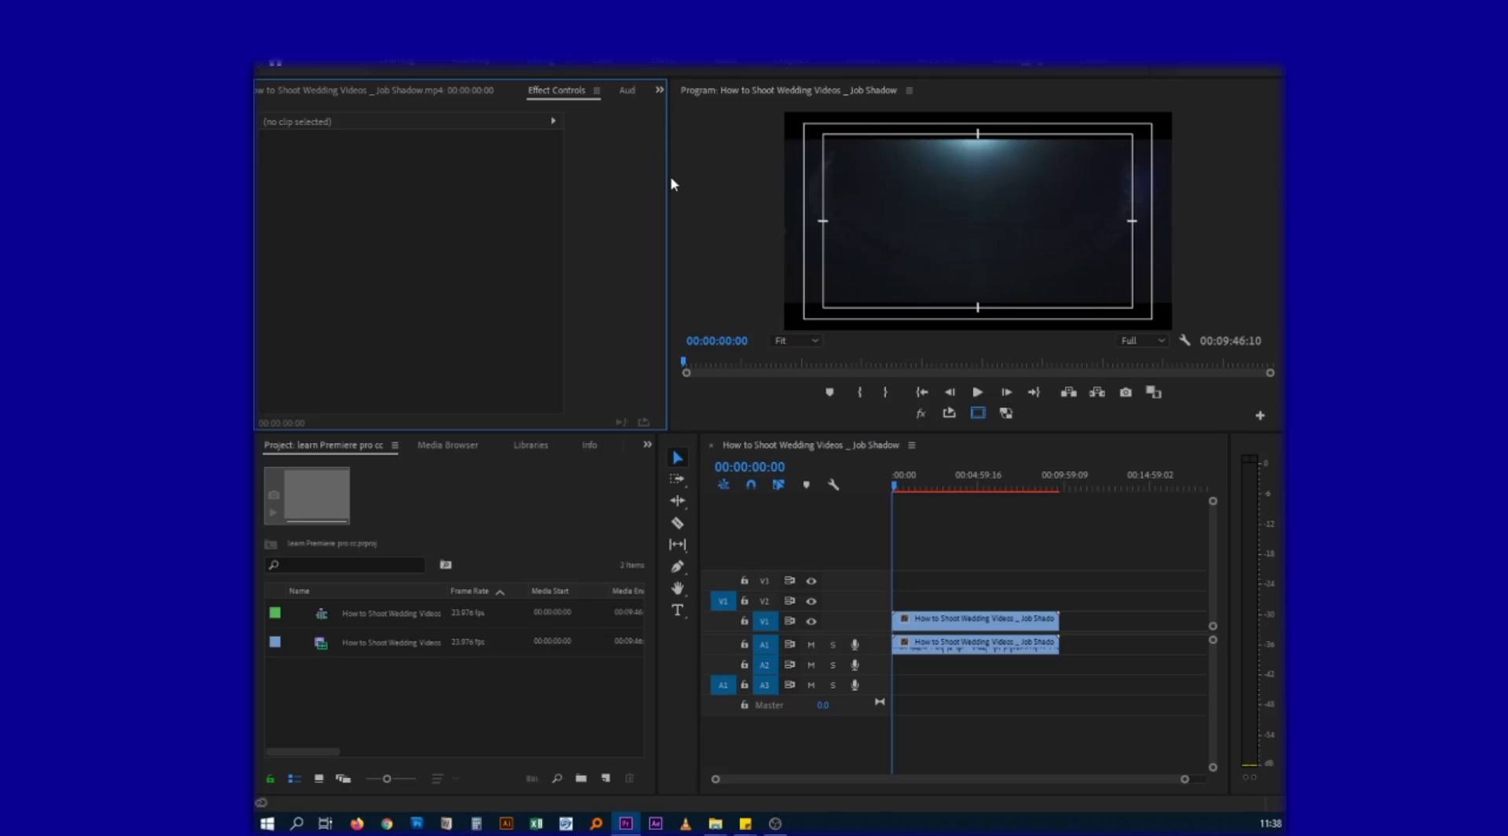
left_click_drag(666, 185, 591, 186)
left_click(663, 271)
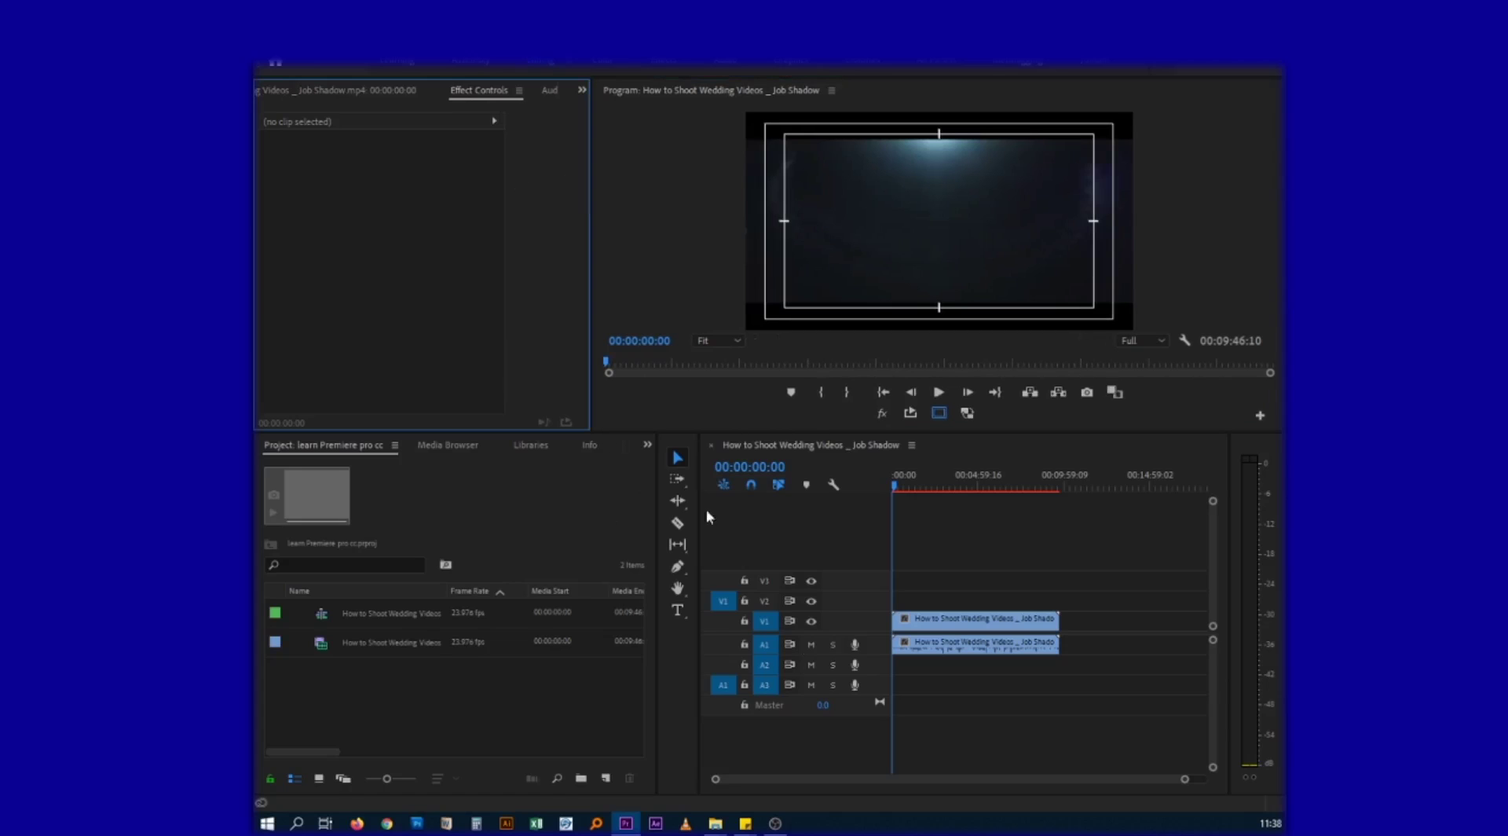
left_click(953, 627)
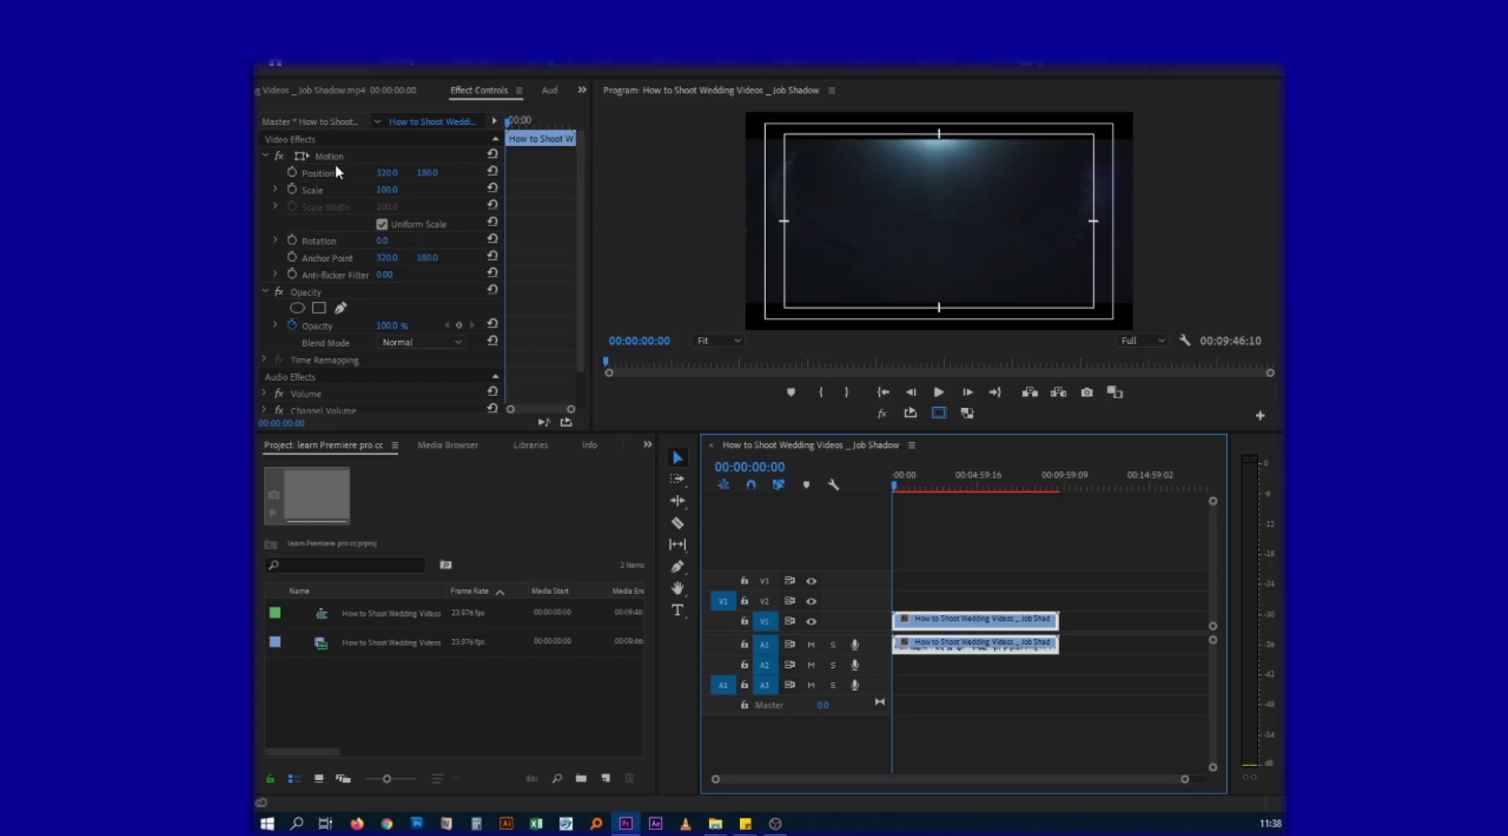
scroll(370, 298, "down", 2)
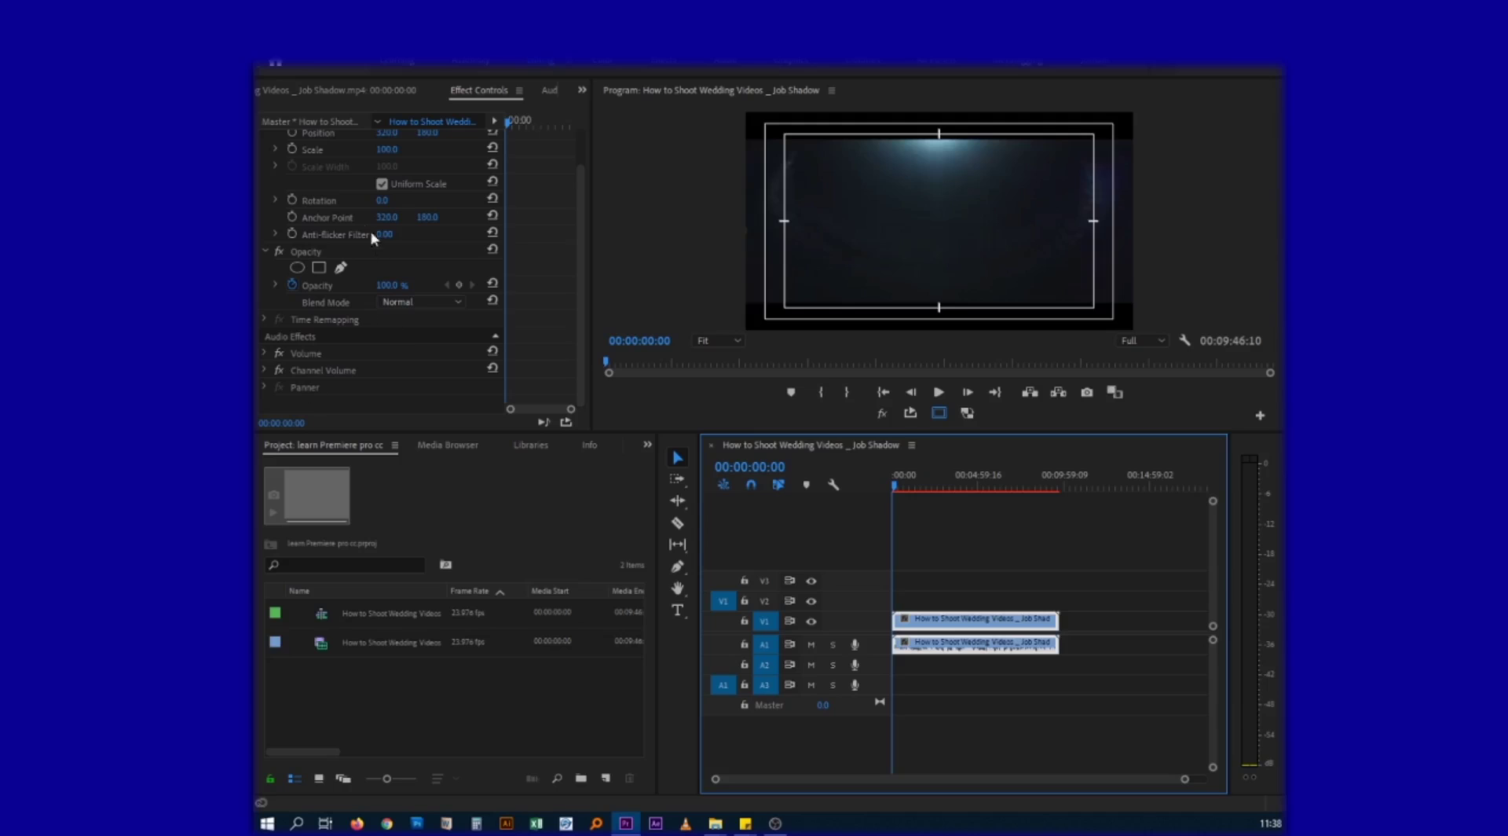
scroll(346, 248, "up", 2)
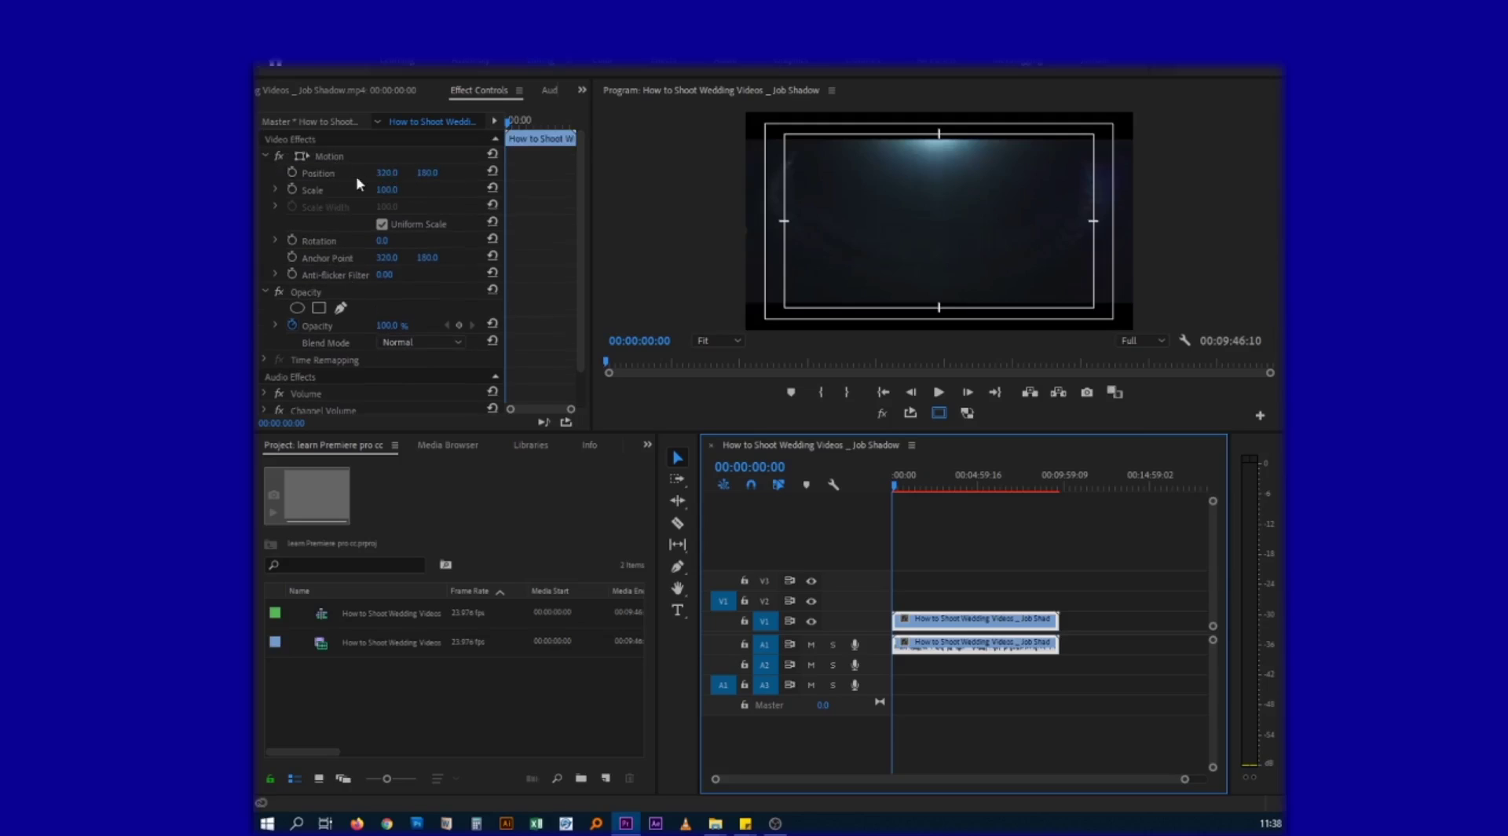
left_click(386, 179)
- Scrub the clip's Motion Position X and Y, and move the playhead to 00:03:02:16
mouse_move(386, 171)
left_mouse_down()
mouse_move(299, 172)
mouse_move(292, 246)
left_mouse_up()
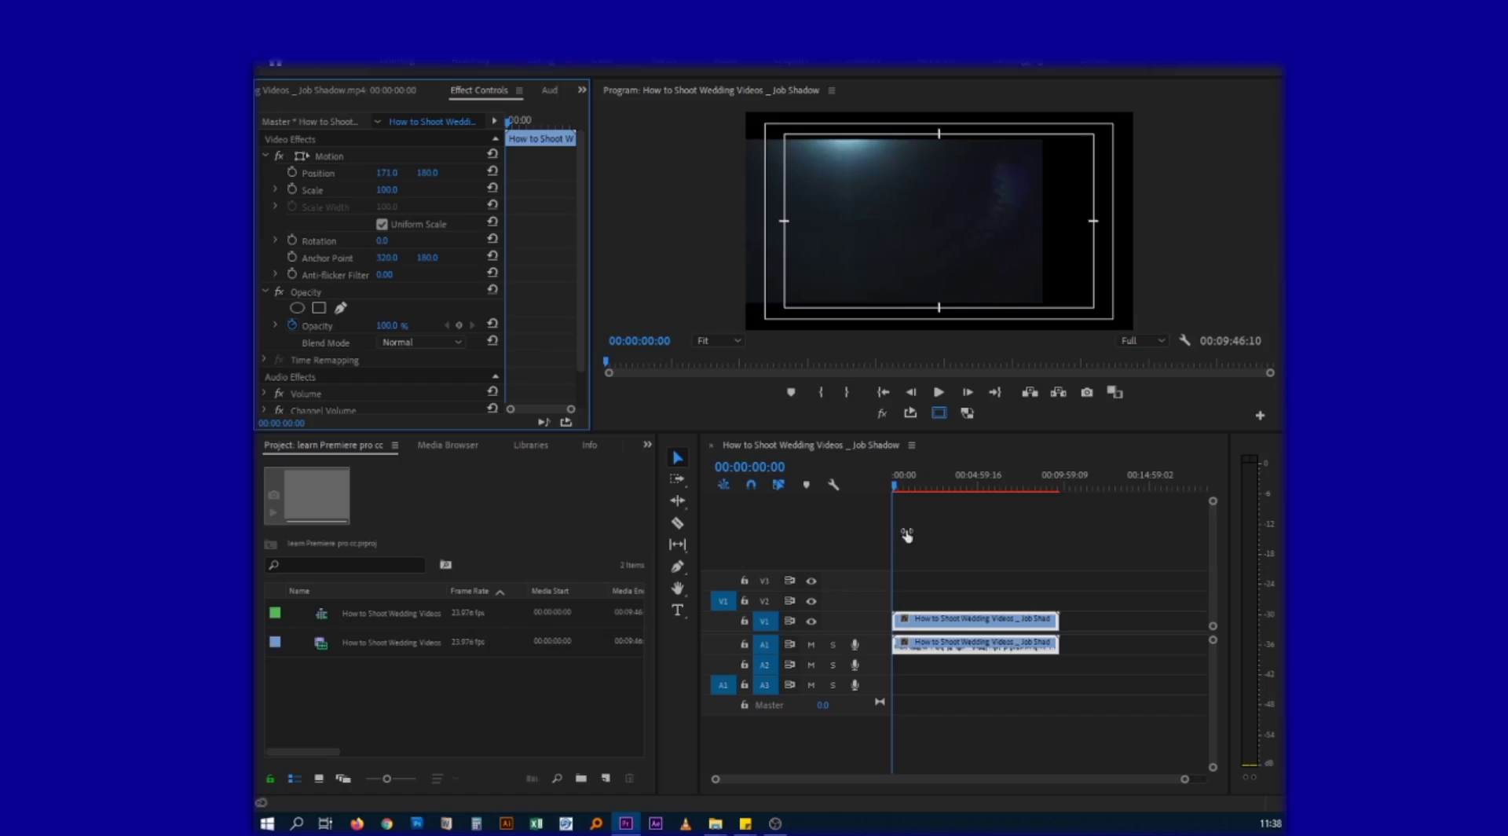
left_click_drag(907, 487, 945, 487)
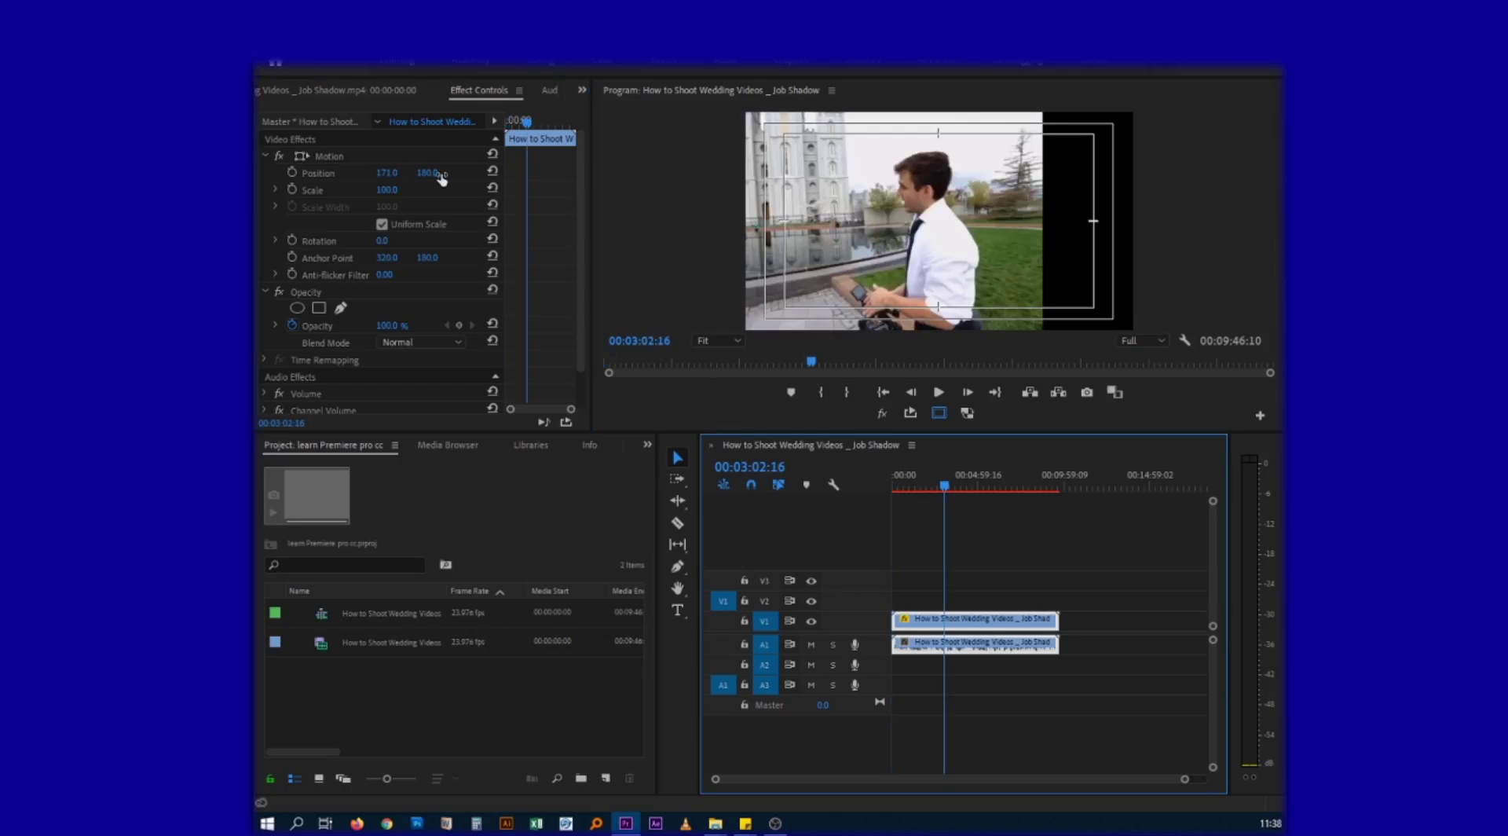
left_click_drag(427, 172, 520, 172)
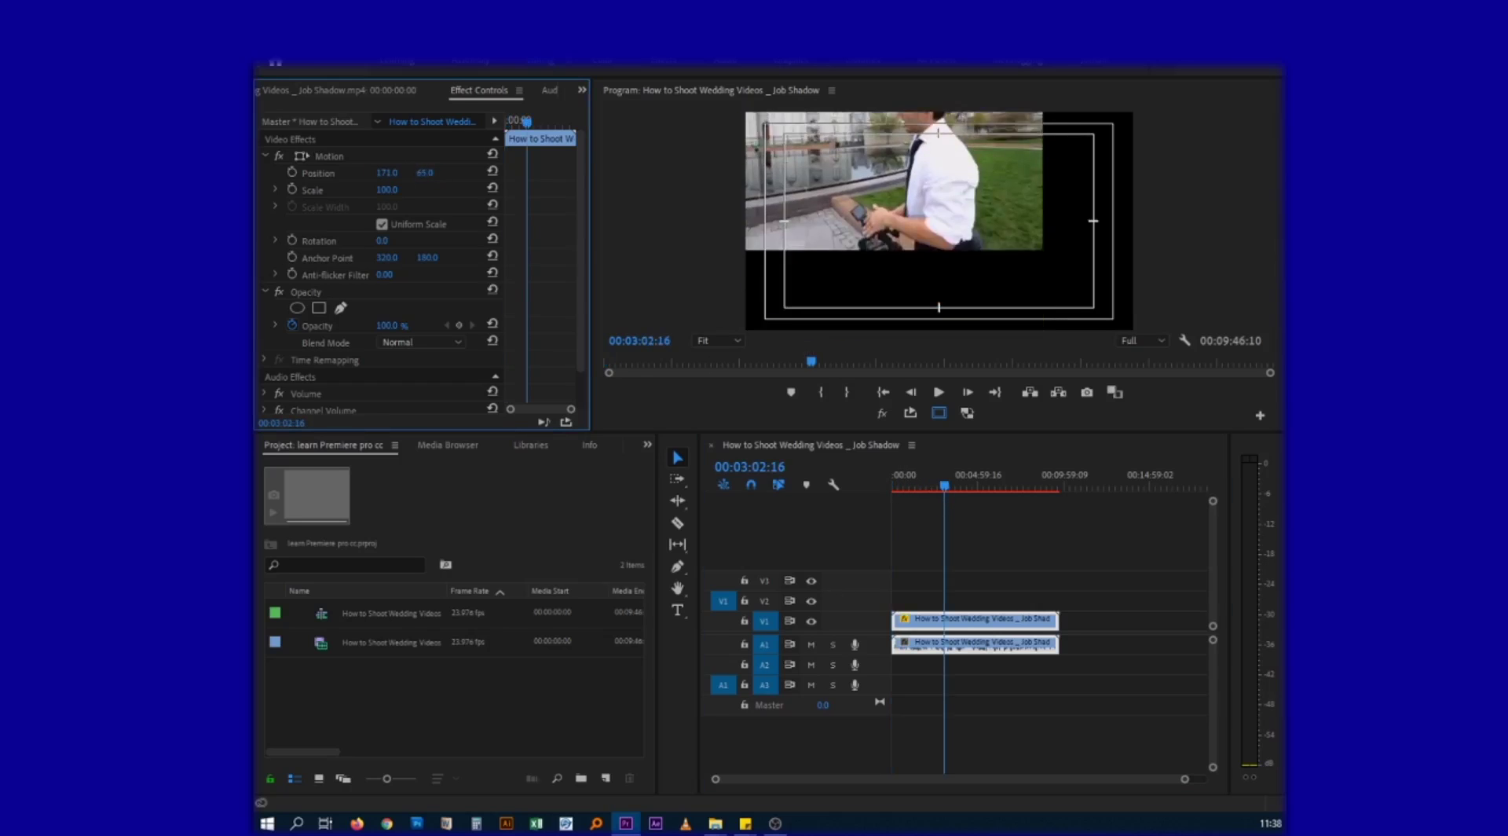
left_click_drag(520, 172, 506, 167)
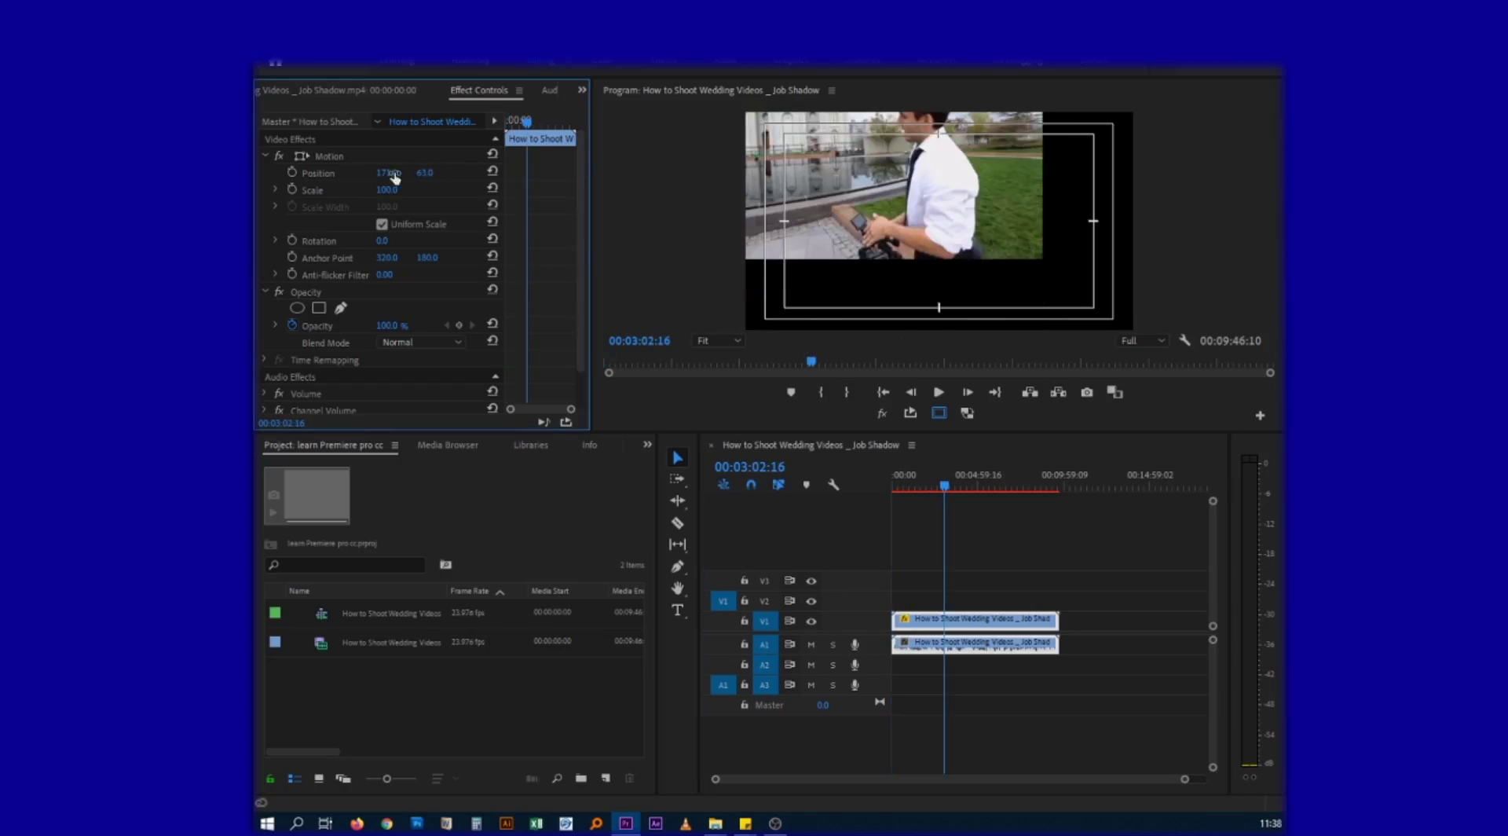
mouse_move(383, 174)
left_mouse_down()
mouse_move(306, 174)
mouse_move(435, 173)
left_mouse_up()
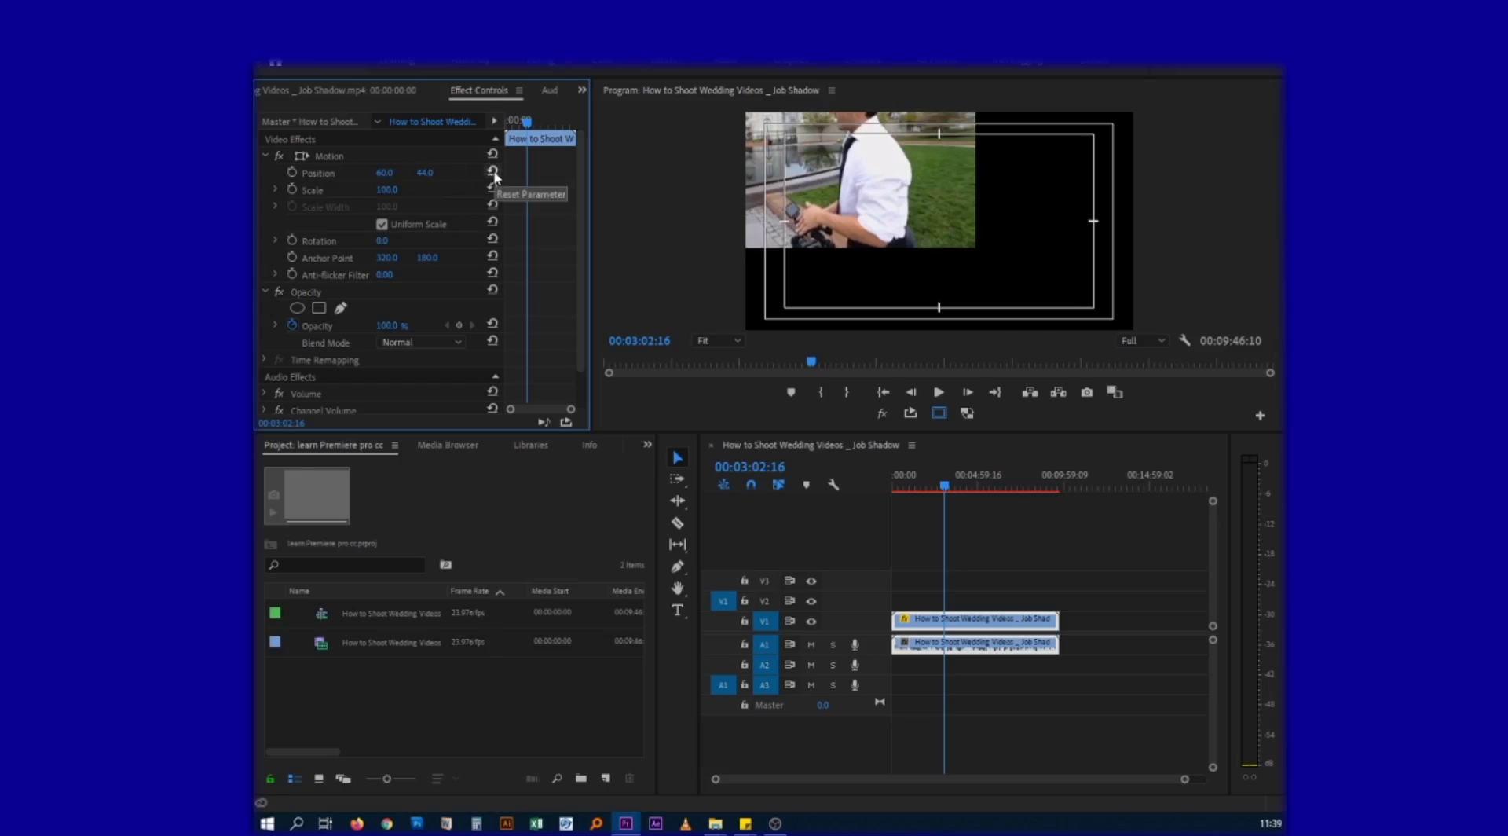
- Reset the clip's Position back to its centred default of 320, 180
left_click(493, 171)
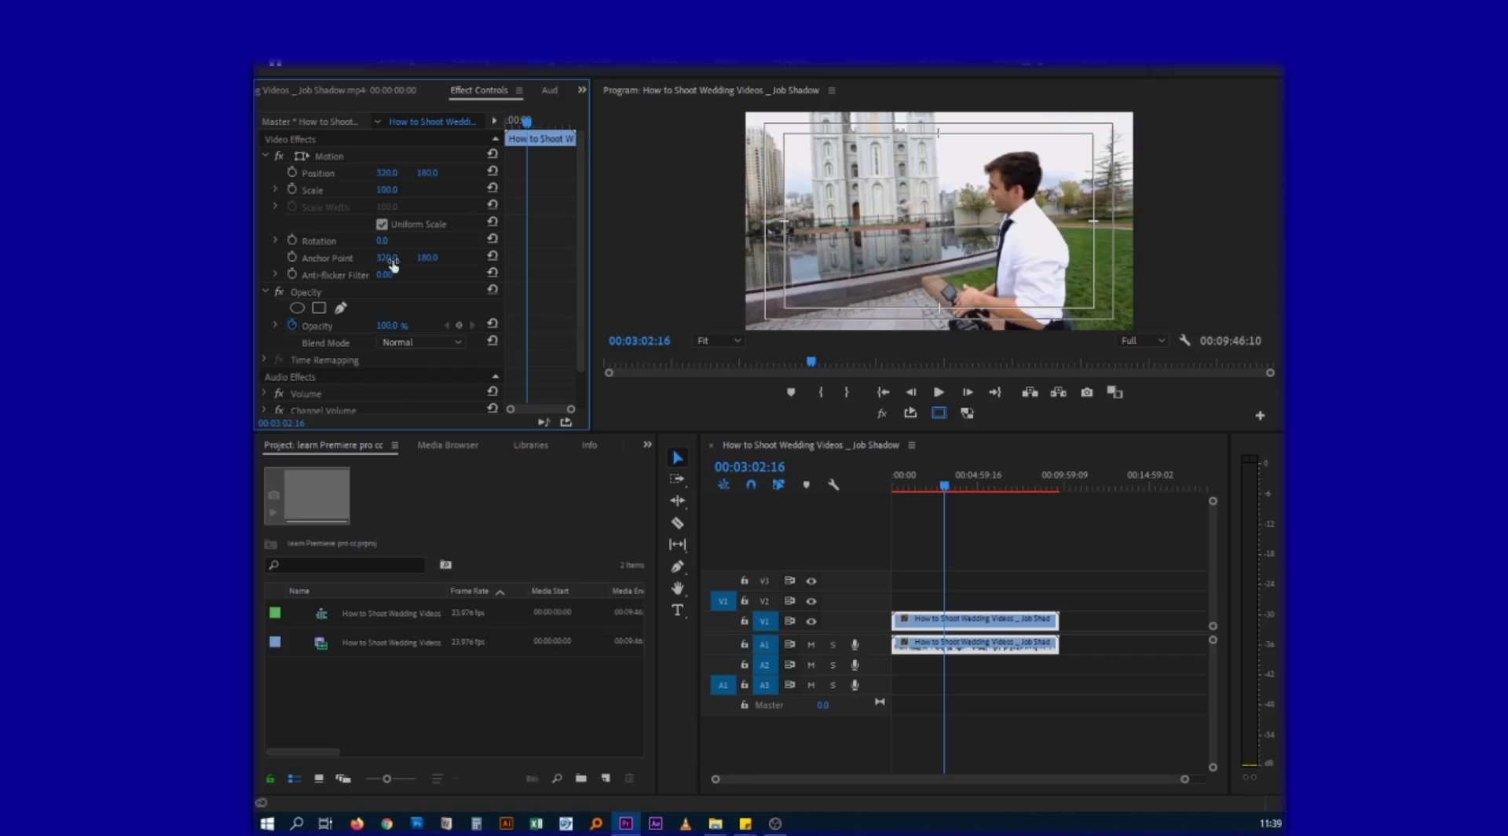
left_click(514, 525)
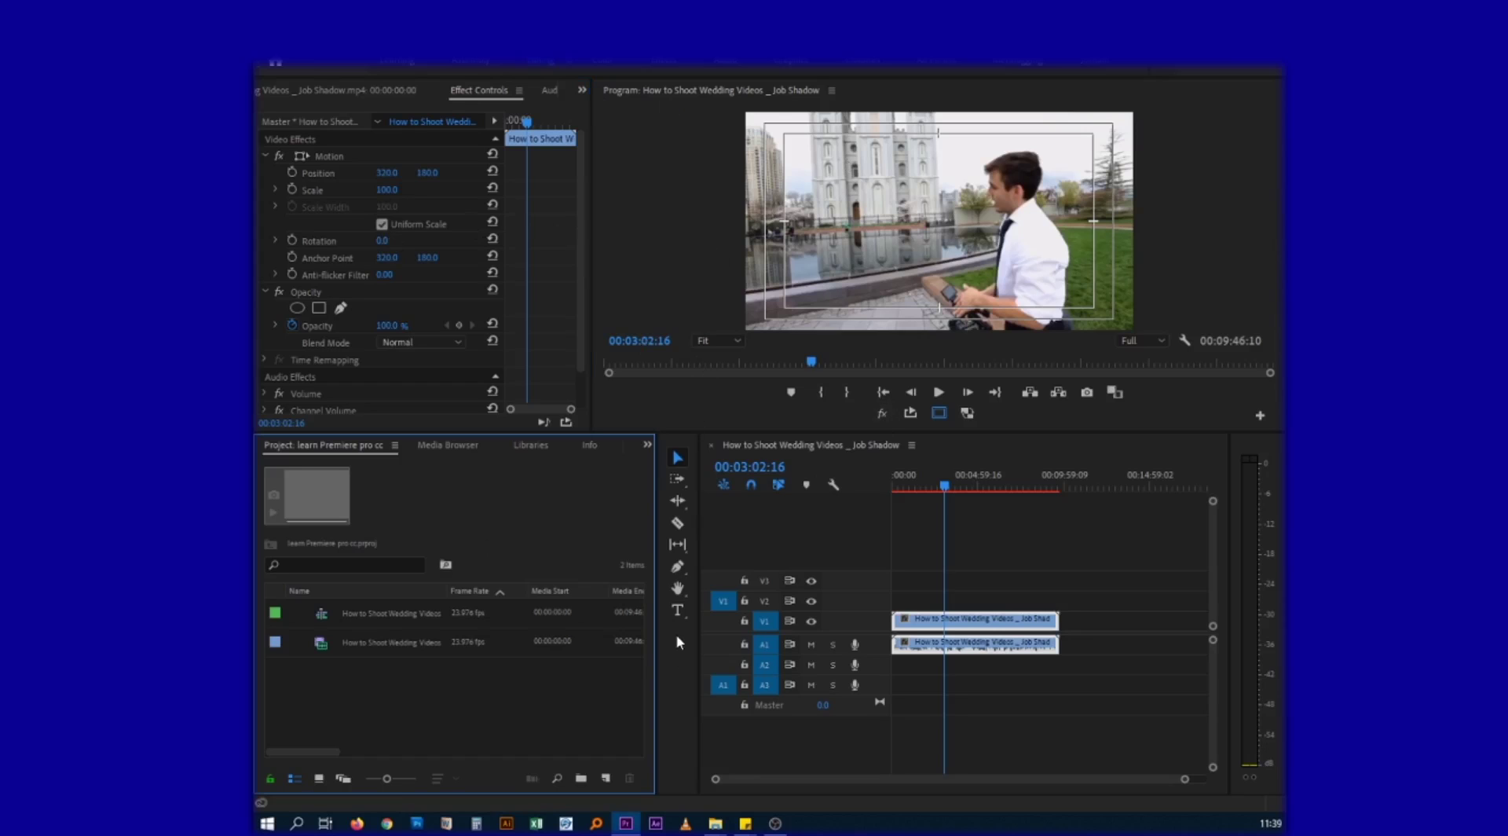
left_click(685, 667)
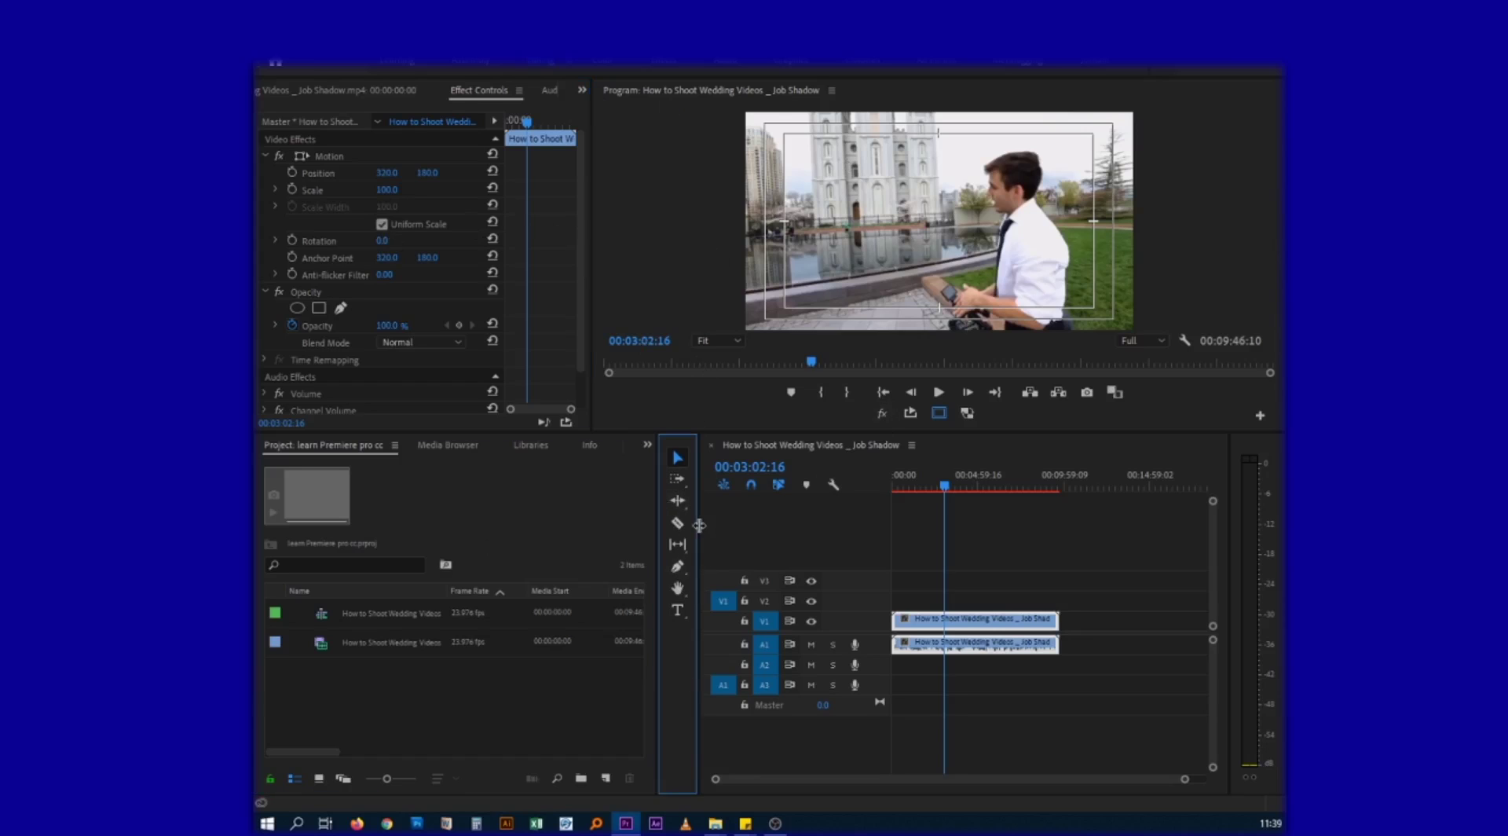
- Narrow the Project panel, wrap the Tools into two columns, and widen the Timeline
left_click_drag(699, 526, 748, 518)
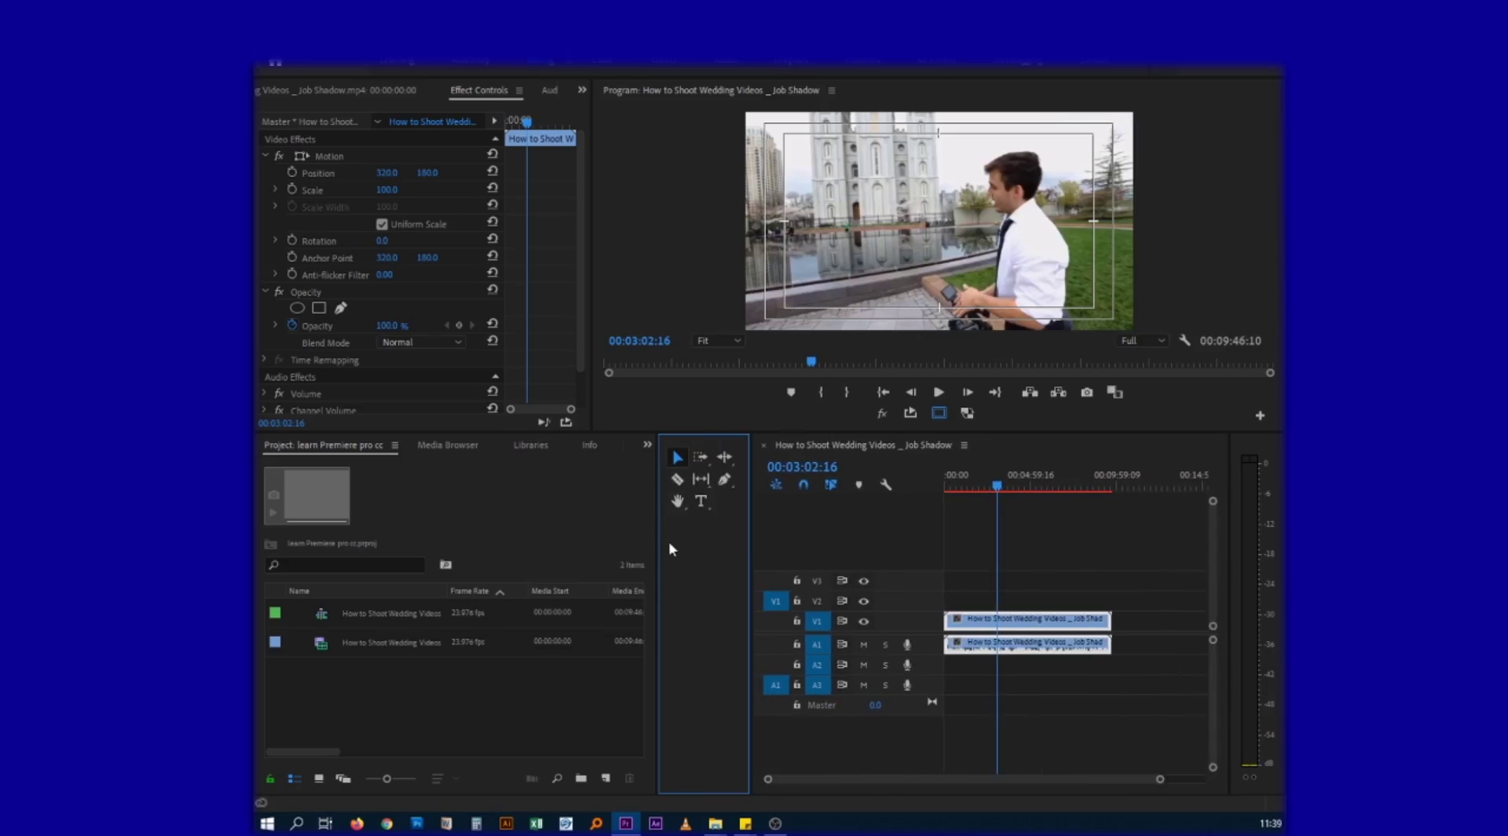
left_click_drag(659, 530, 501, 532)
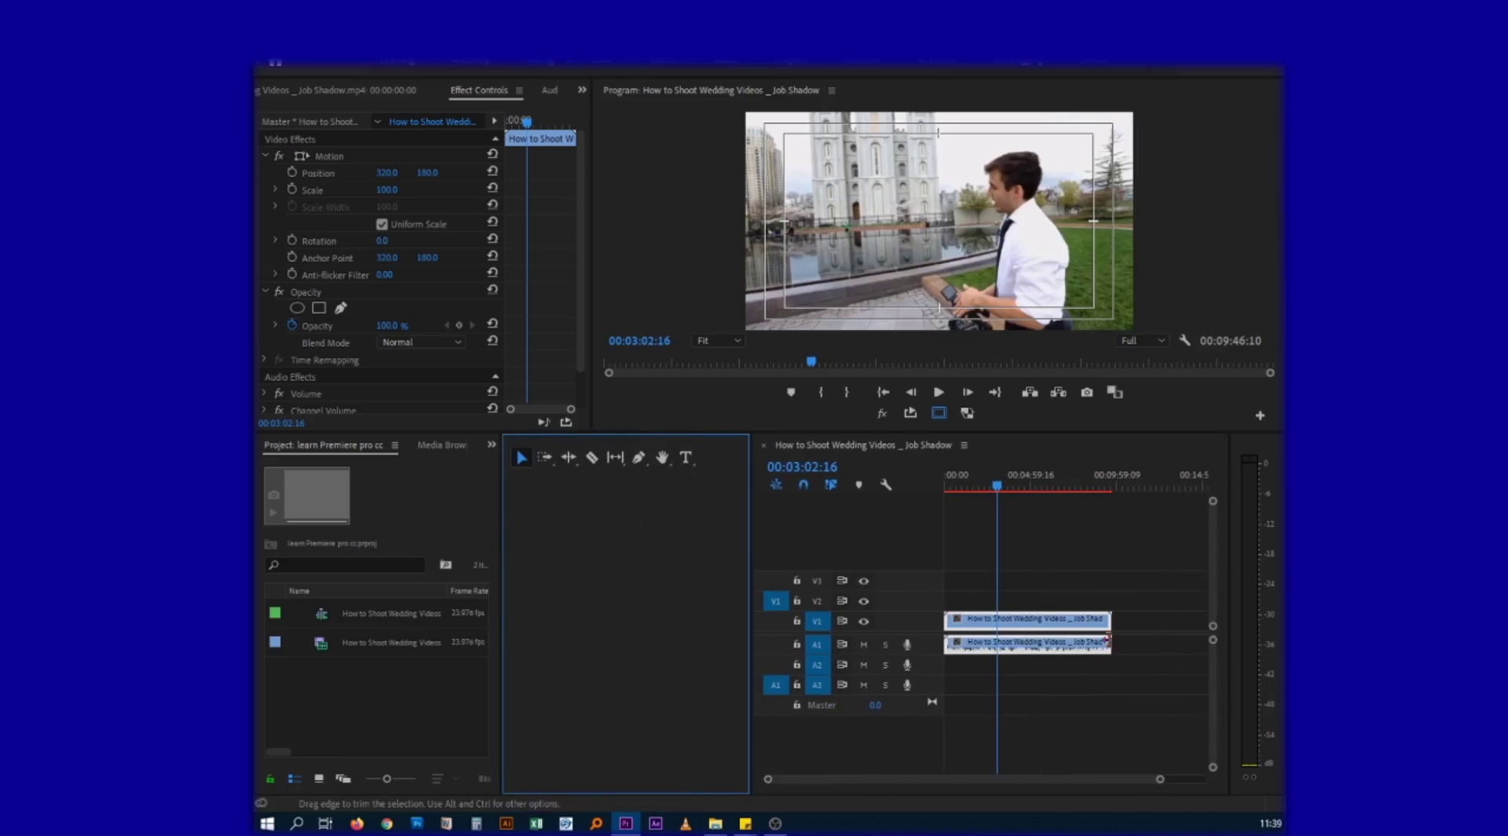
left_click(1075, 653)
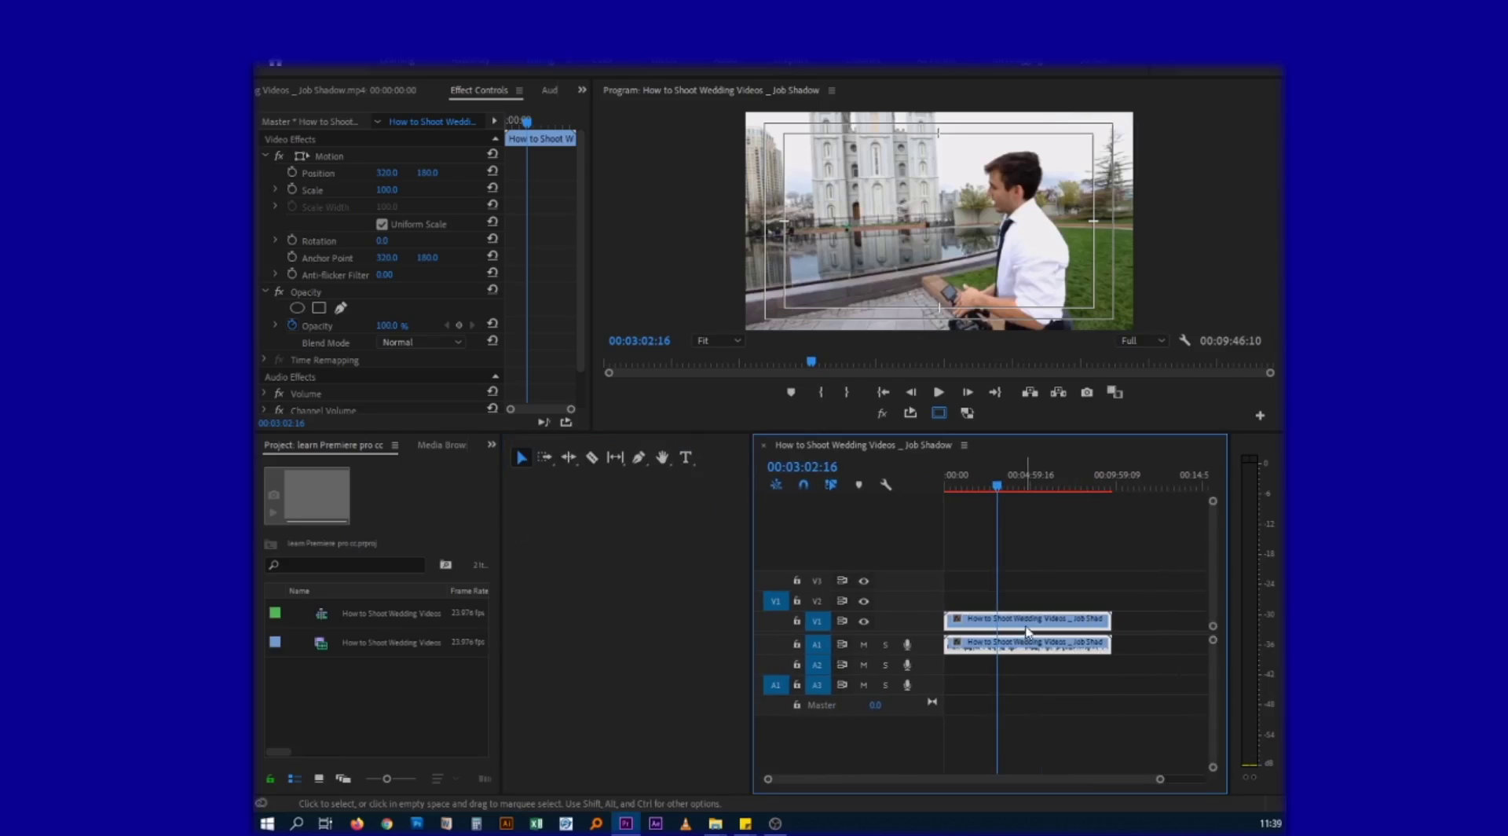
left_click_drag(754, 489, 628, 477)
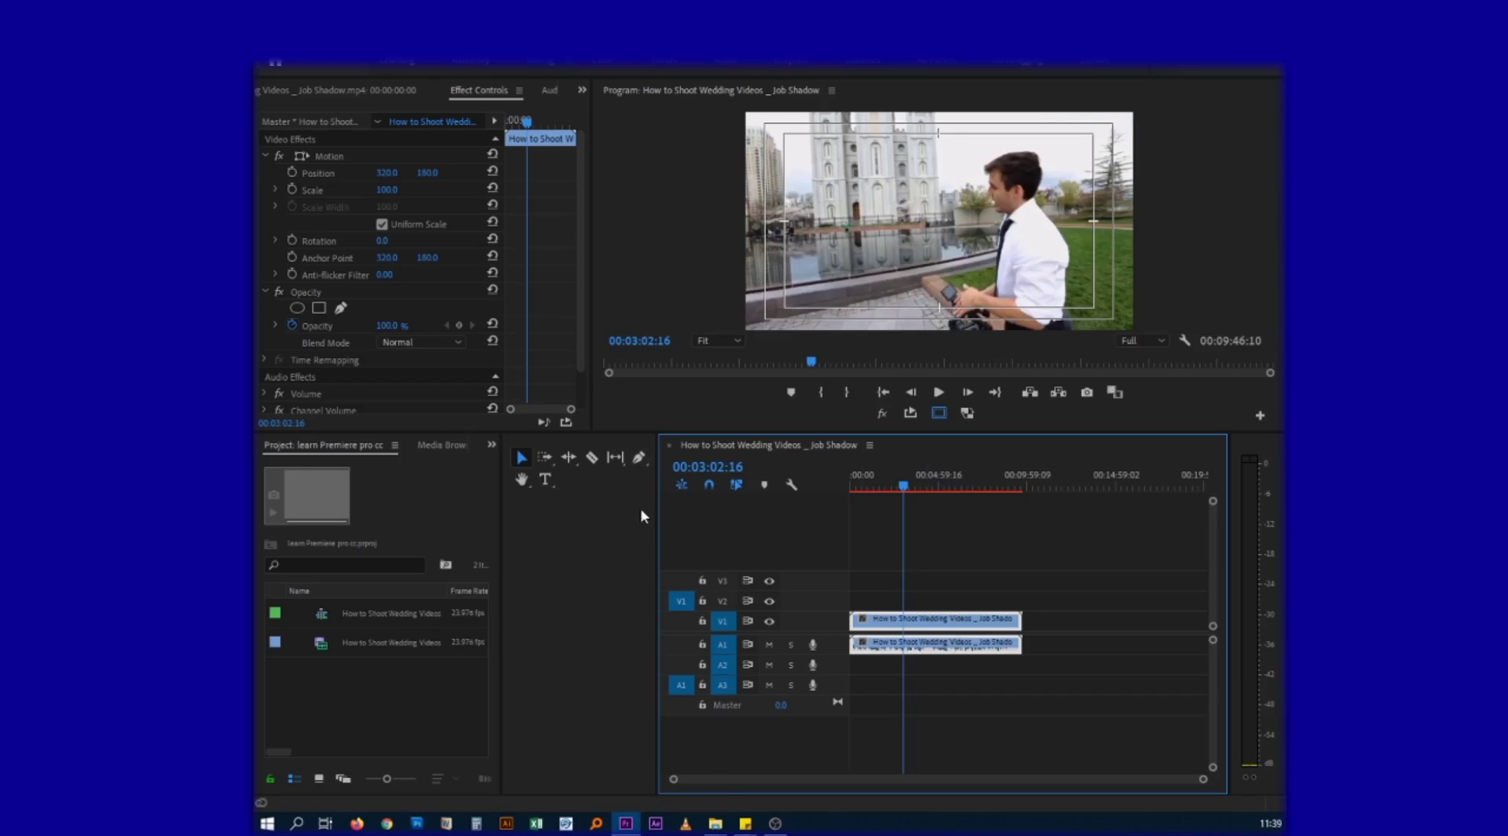
left_click(604, 525)
left_click_drag(657, 520, 551, 572)
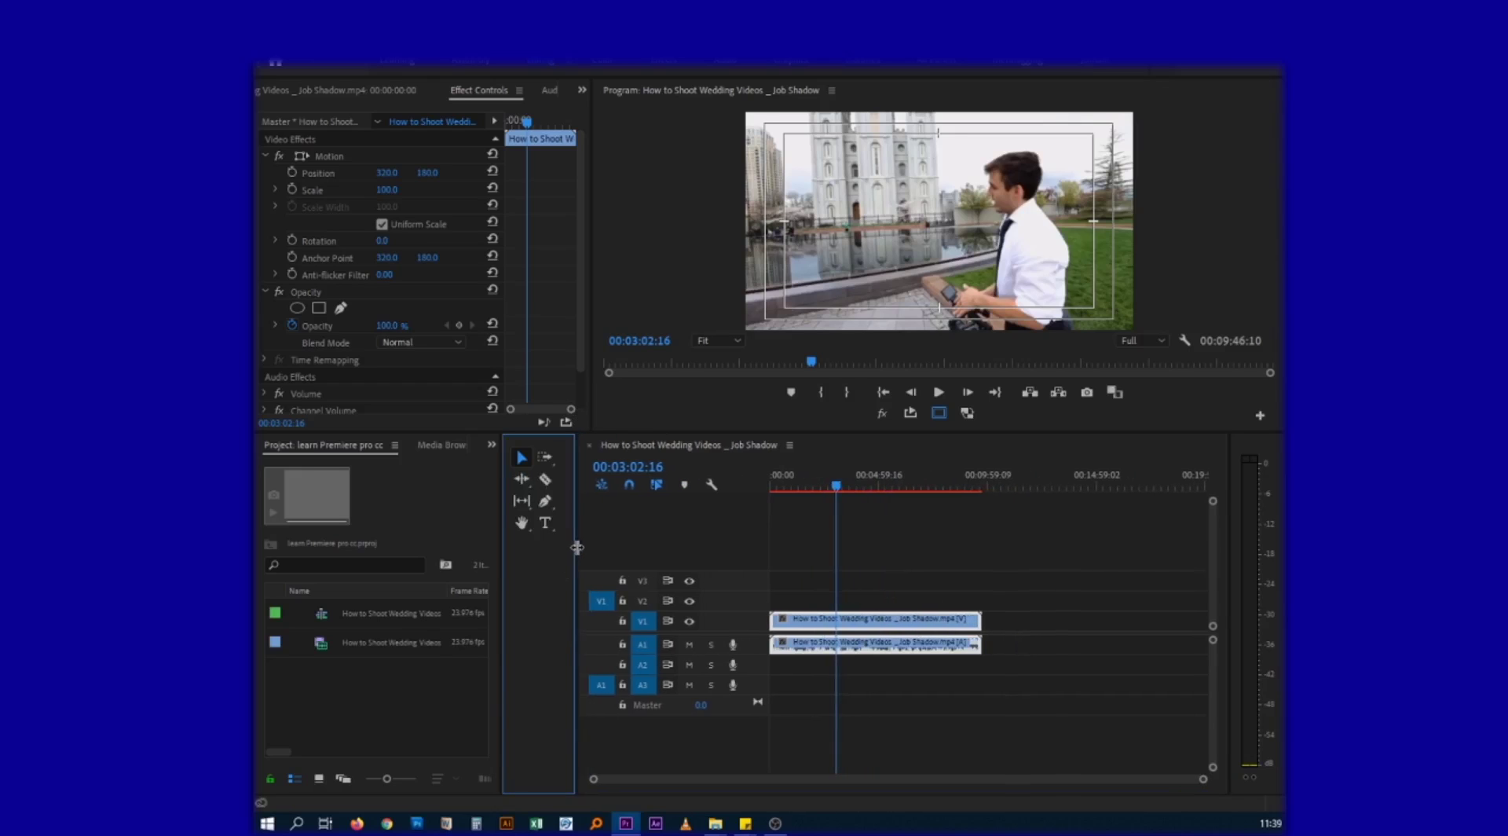
left_click(638, 227)
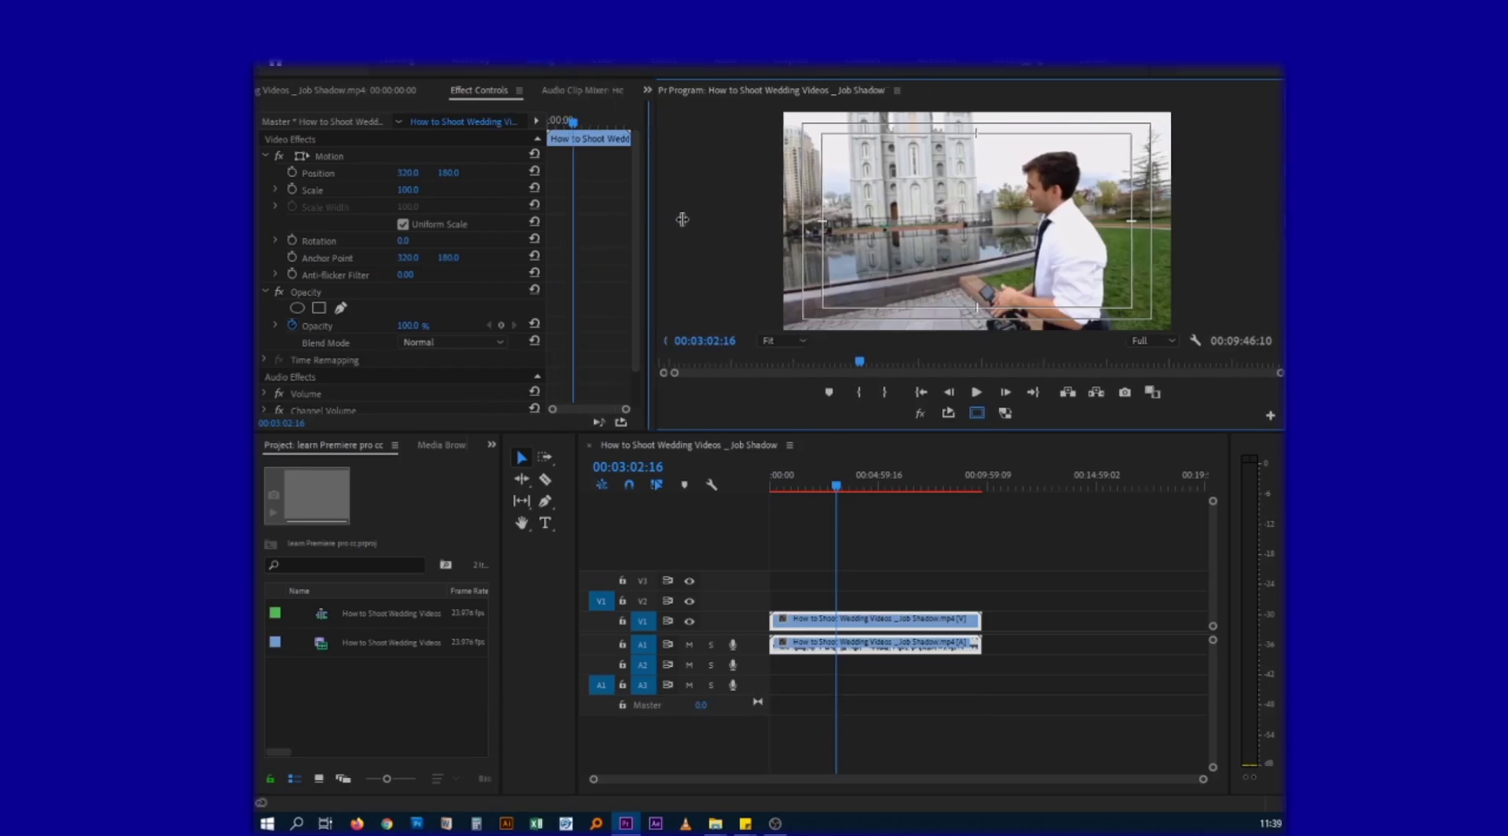
- Rebalance the Effect Controls and Program monitor widths and the monitor's height
left_click_drag(592, 211, 711, 258)
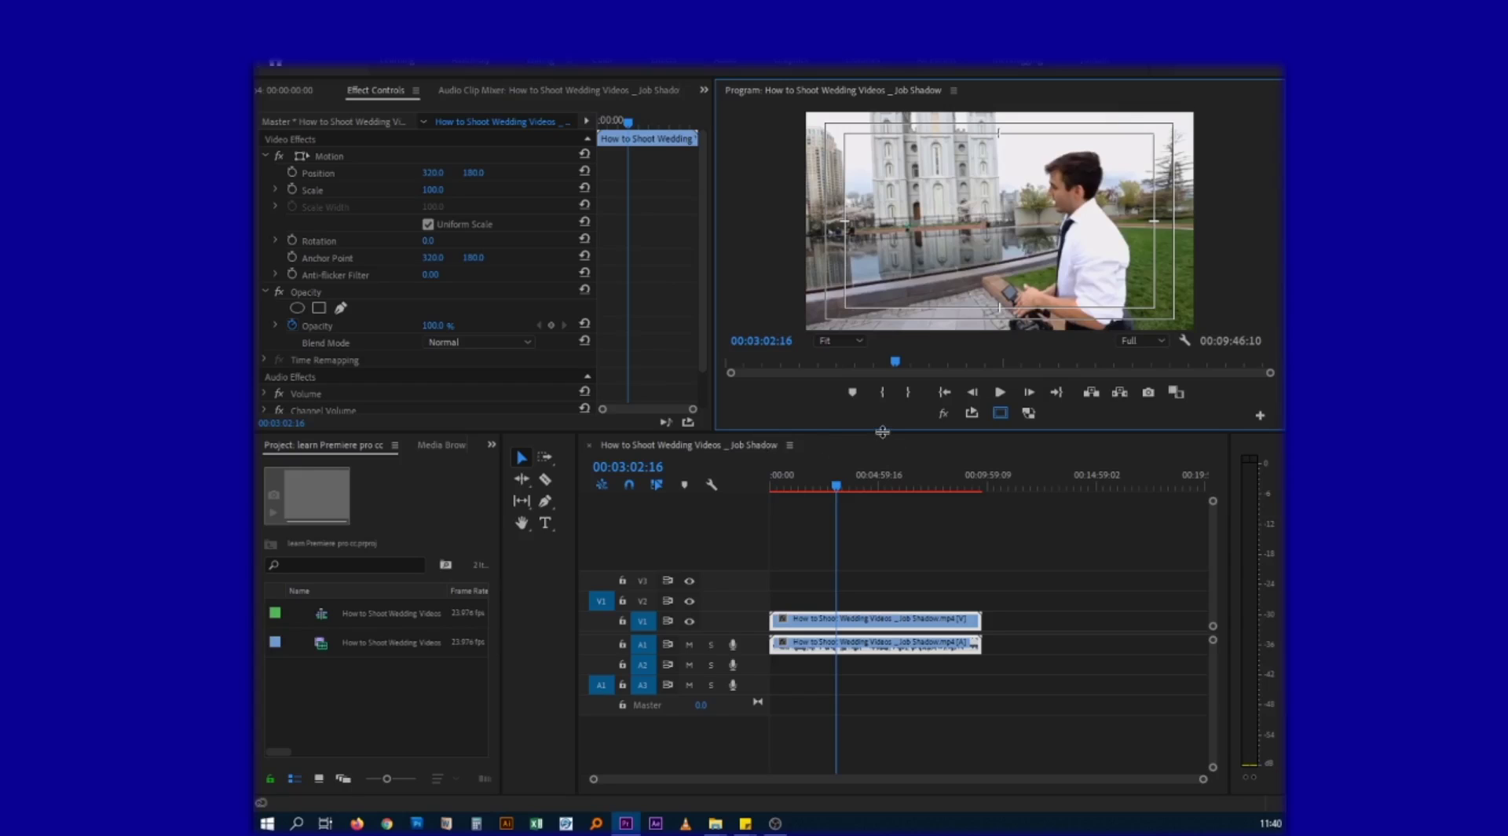
left_click_drag(882, 431, 861, 602)
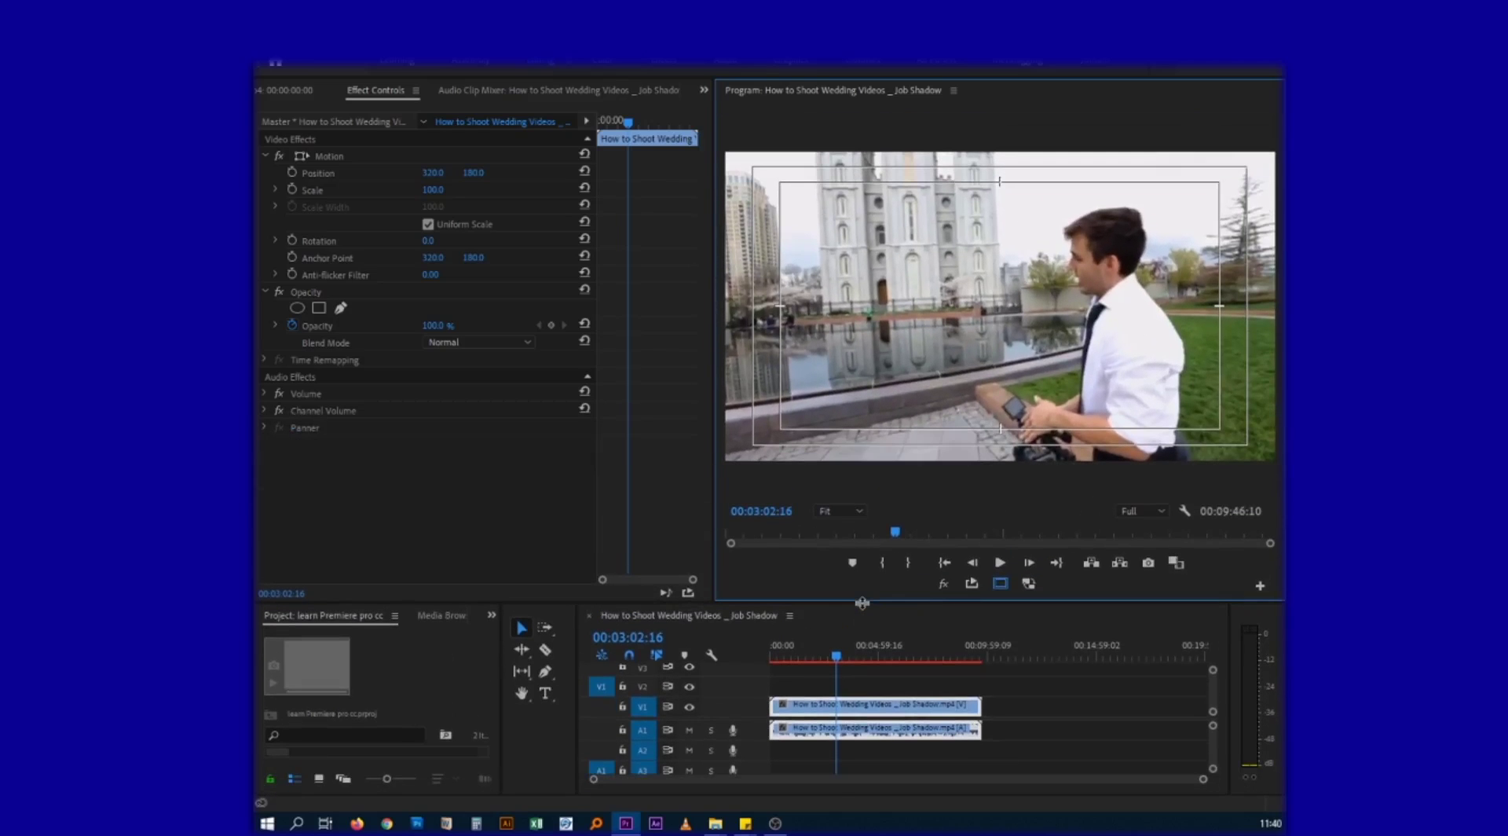
mouse_move(861, 602)
left_mouse_down()
mouse_move(868, 350)
mouse_move(868, 567)
left_mouse_up()
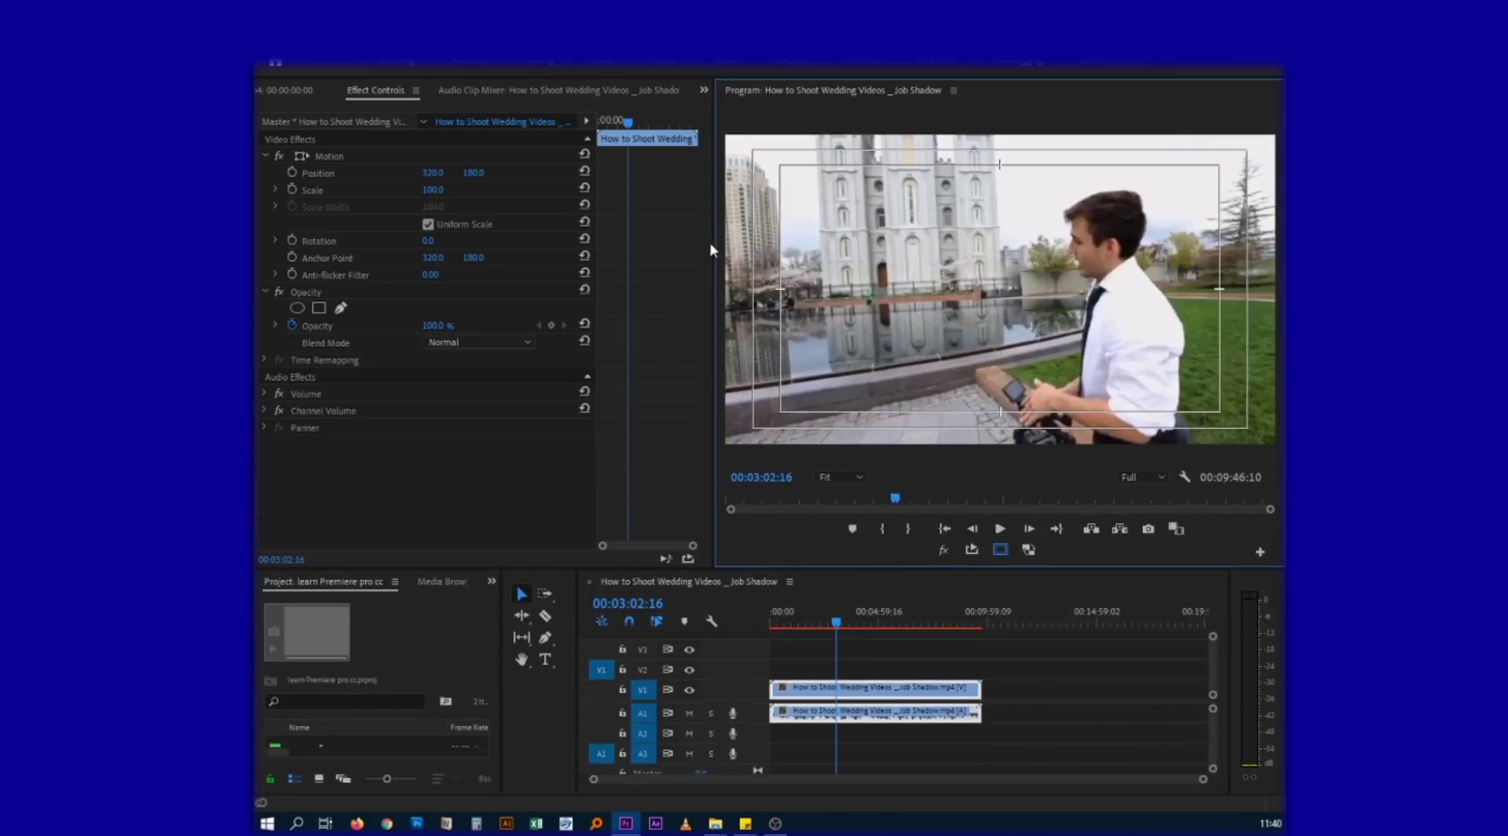
left_click_drag(712, 236, 704, 236)
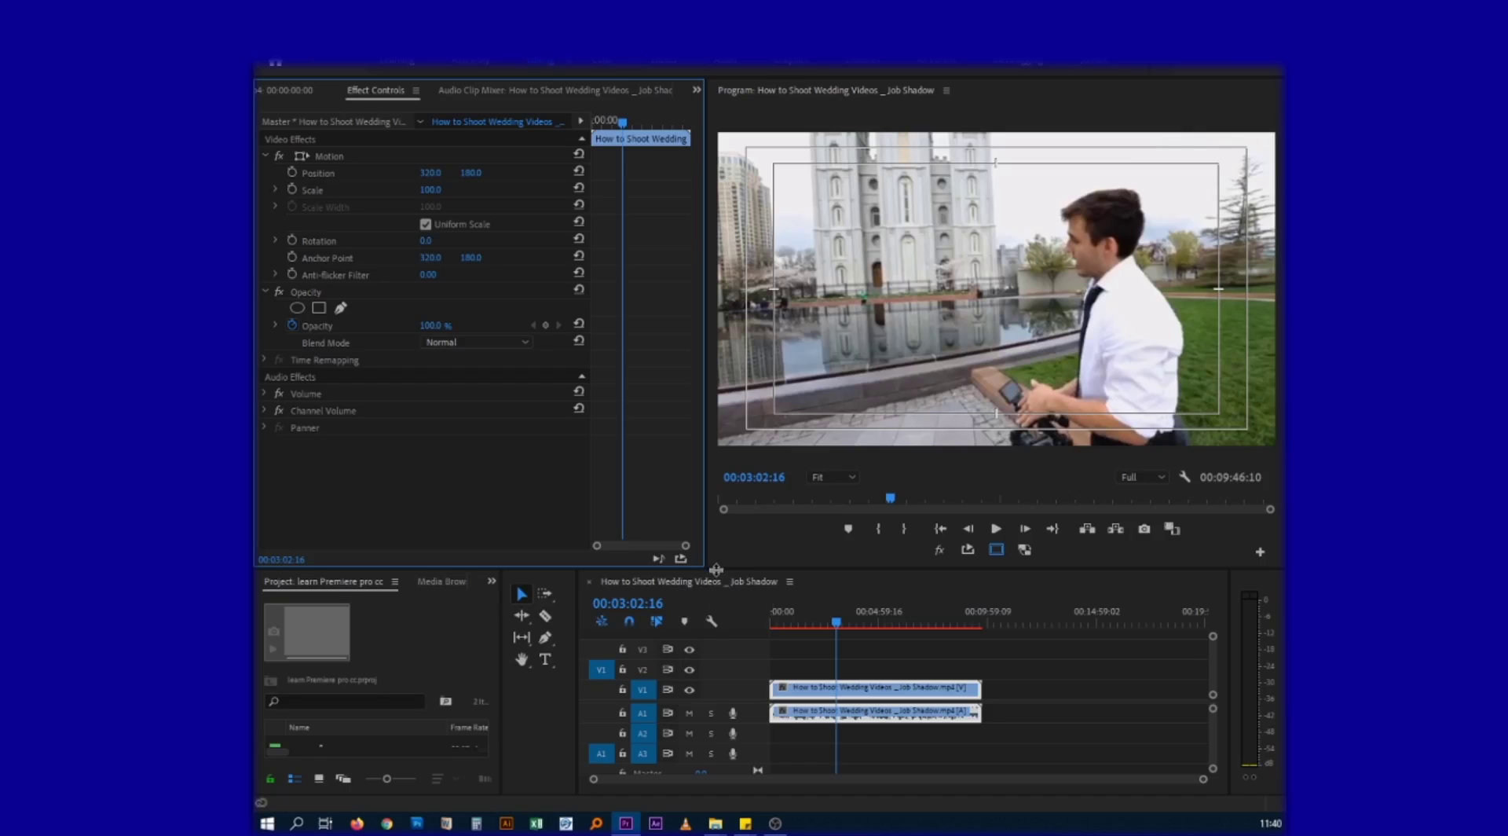
- Make the Timeline and Project panels taller, widen the Program monitor, and deselect the clips
left_click_drag(716, 568, 717, 561)
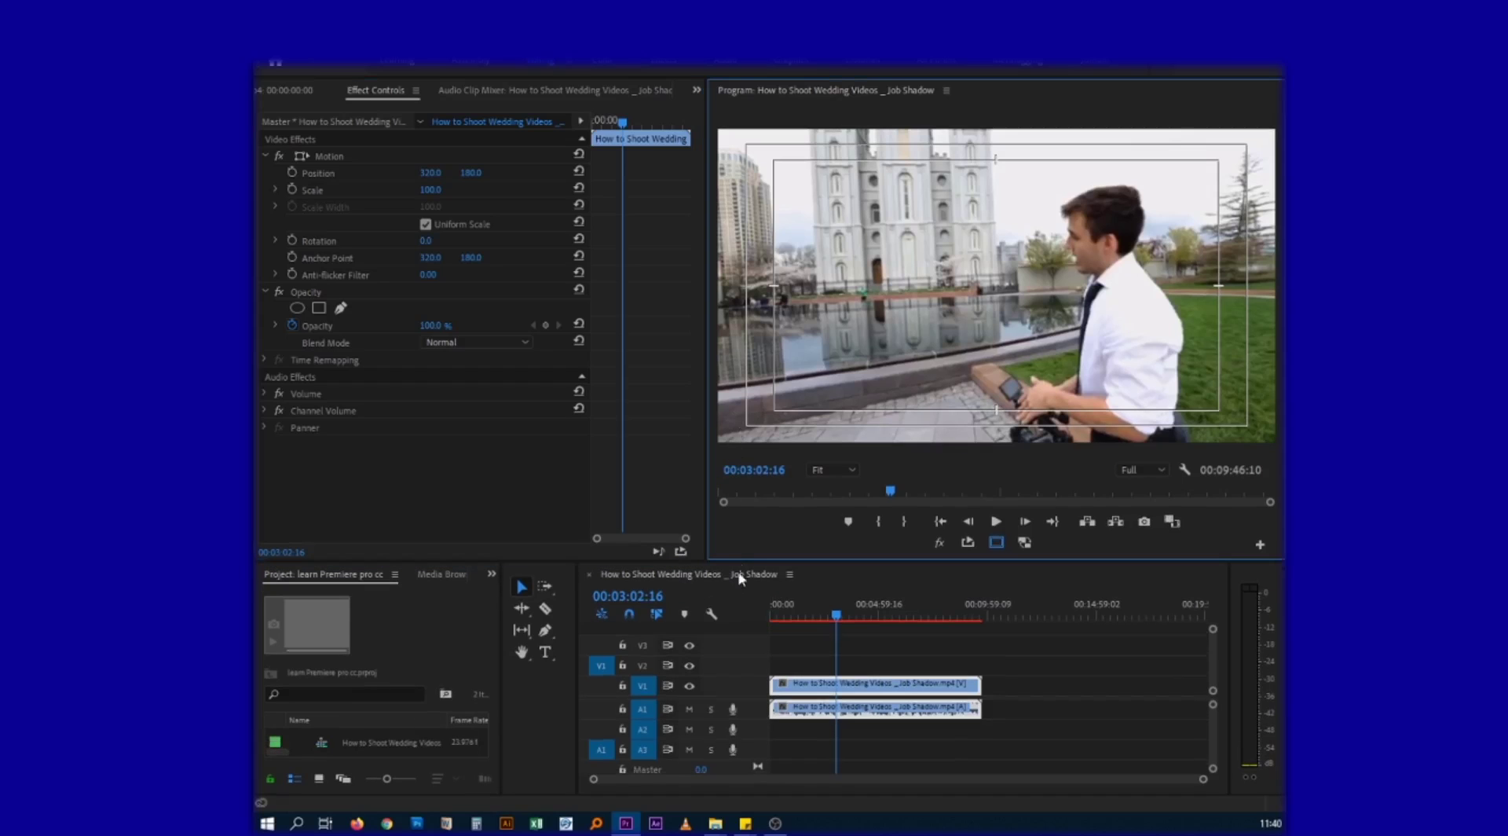
left_click_drag(707, 562, 693, 404)
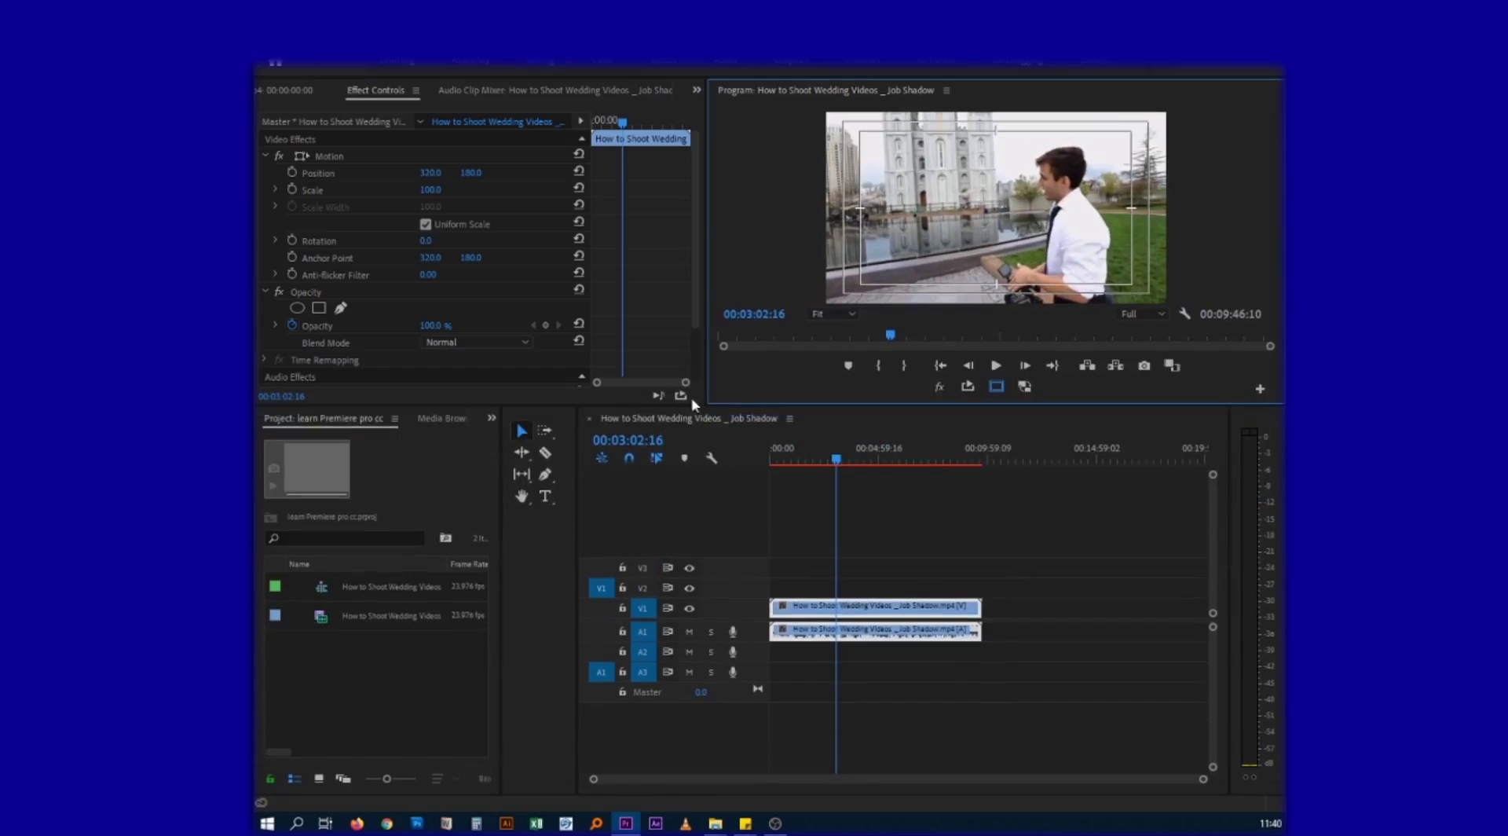
left_click_drag(705, 226, 502, 226)
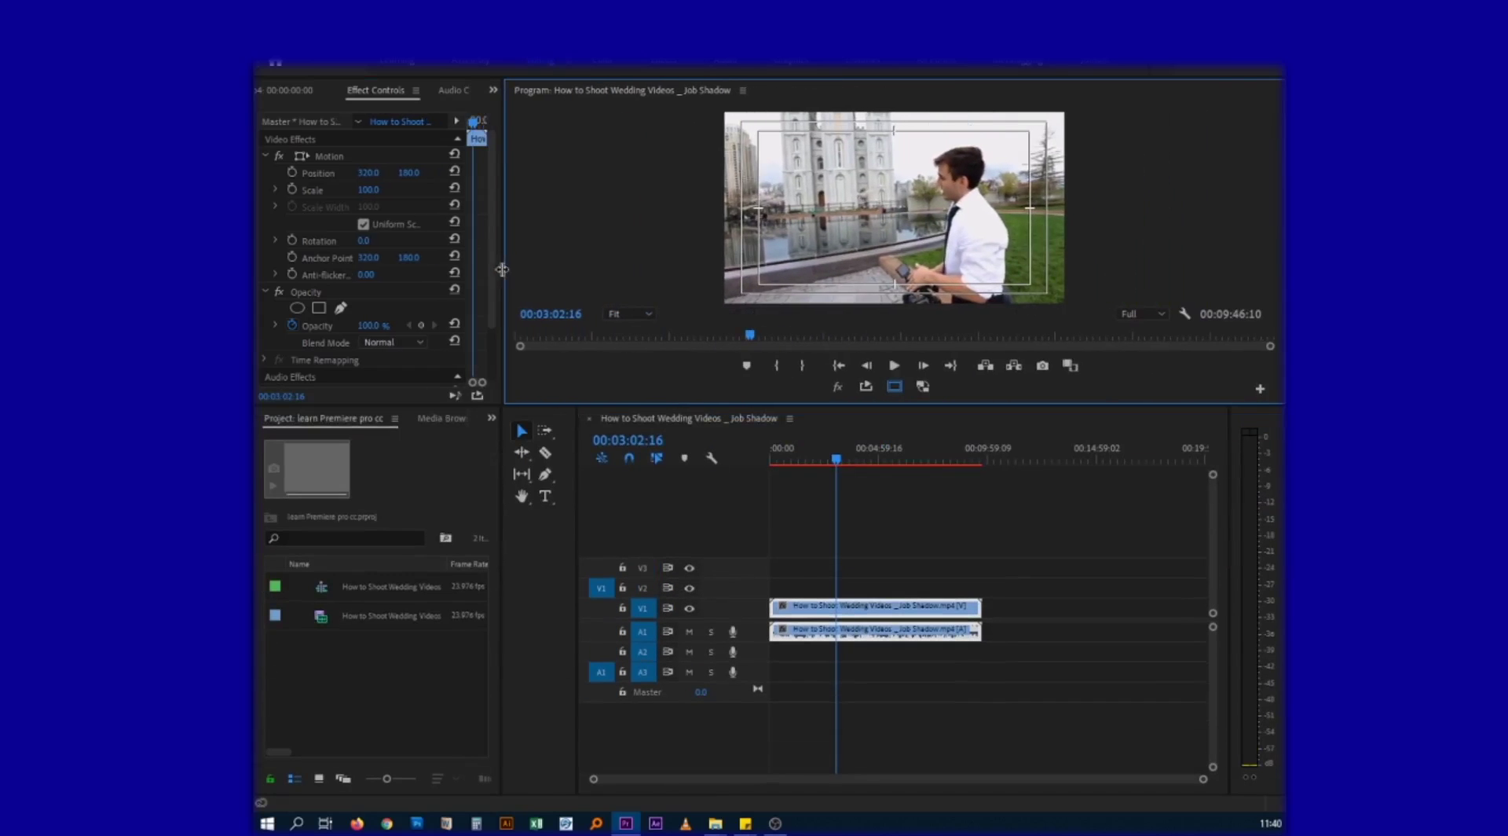
left_click(768, 579)
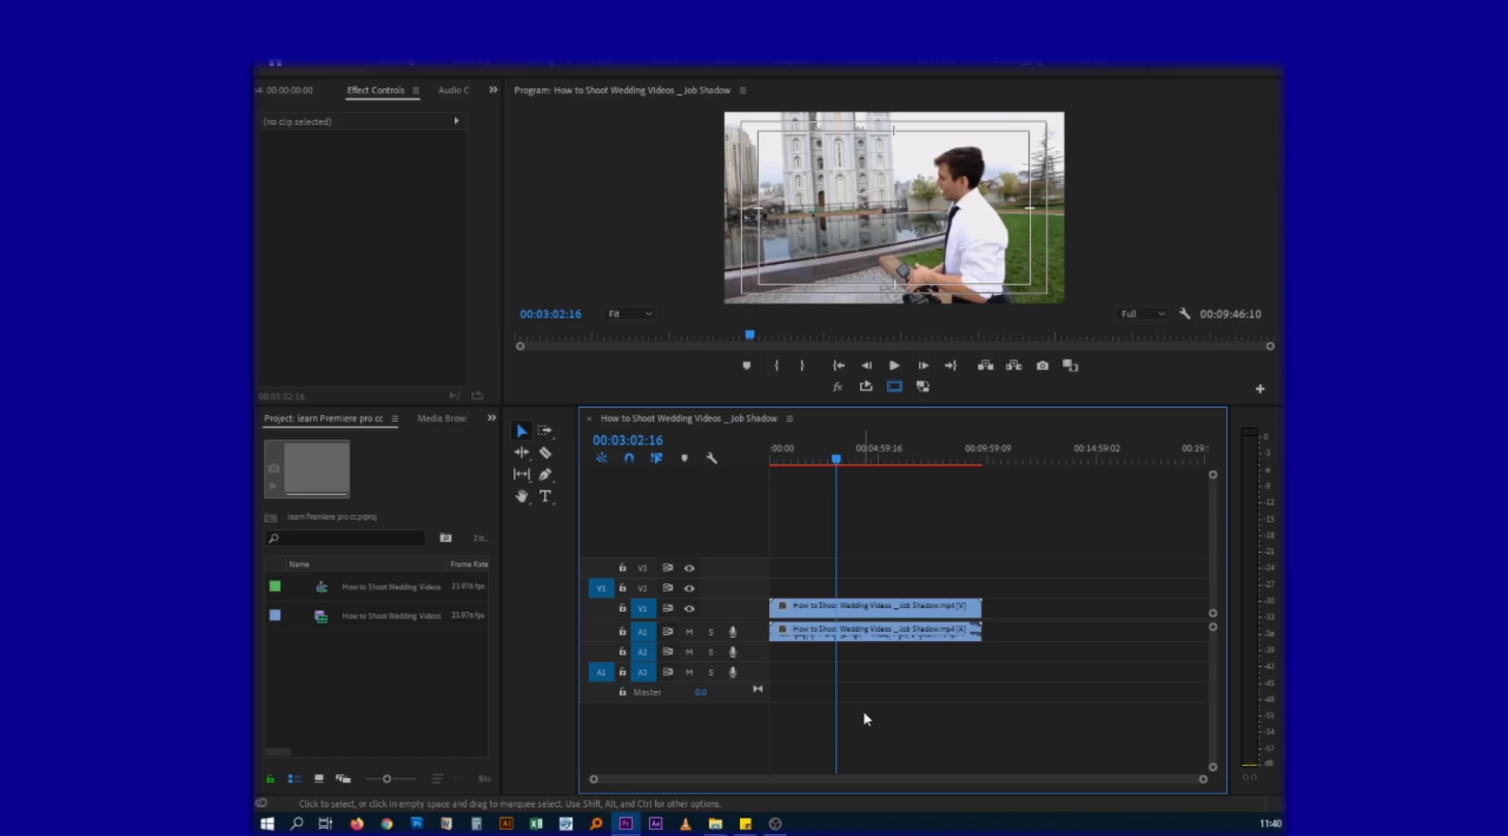